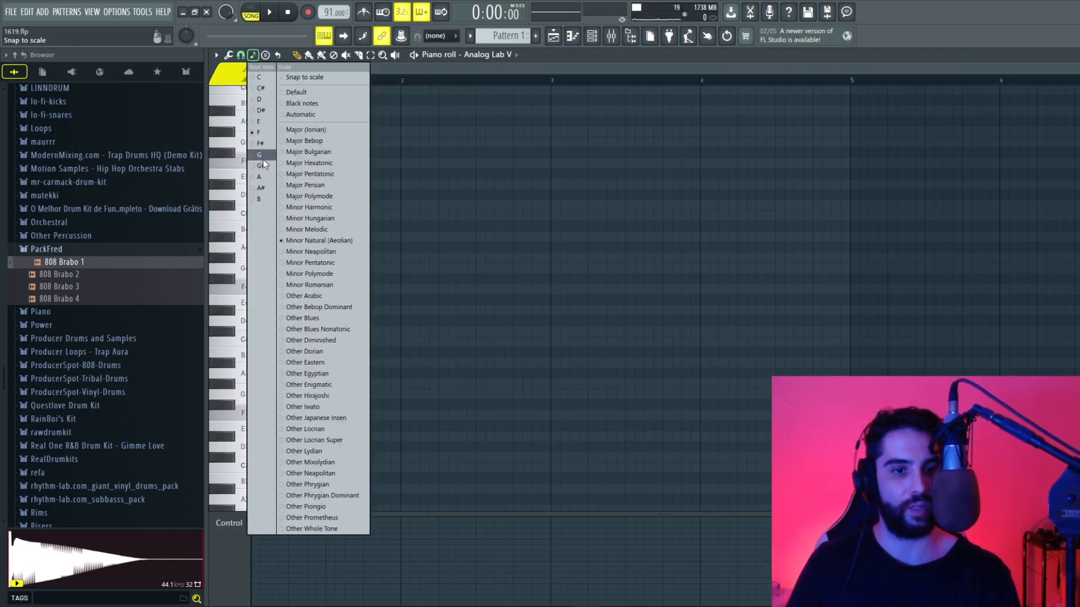
Set the root note of the piano roll's scale highlighting to E
click(262, 122)
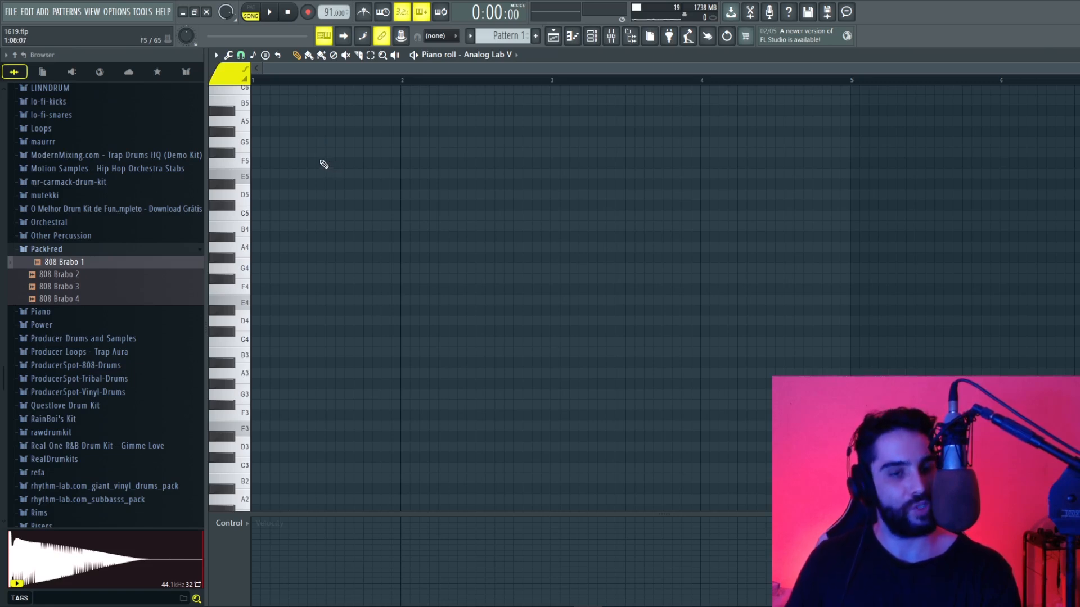
Try out a descending run of in-scale notes G5, F#5, E5, D5 and C5, and erase it
click(326, 143)
click(403, 152)
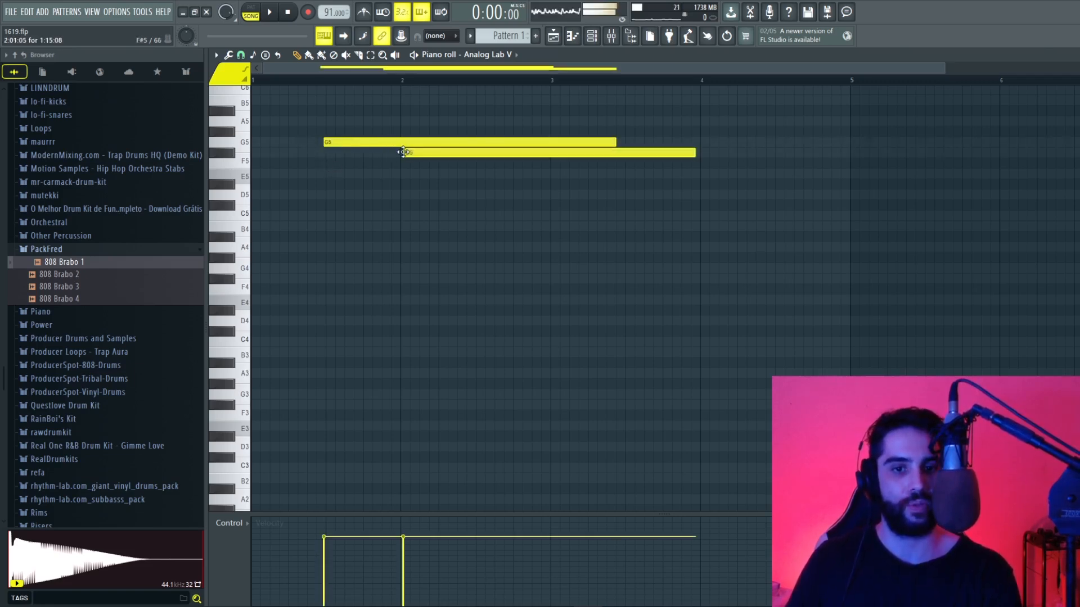
click(476, 173)
click(552, 194)
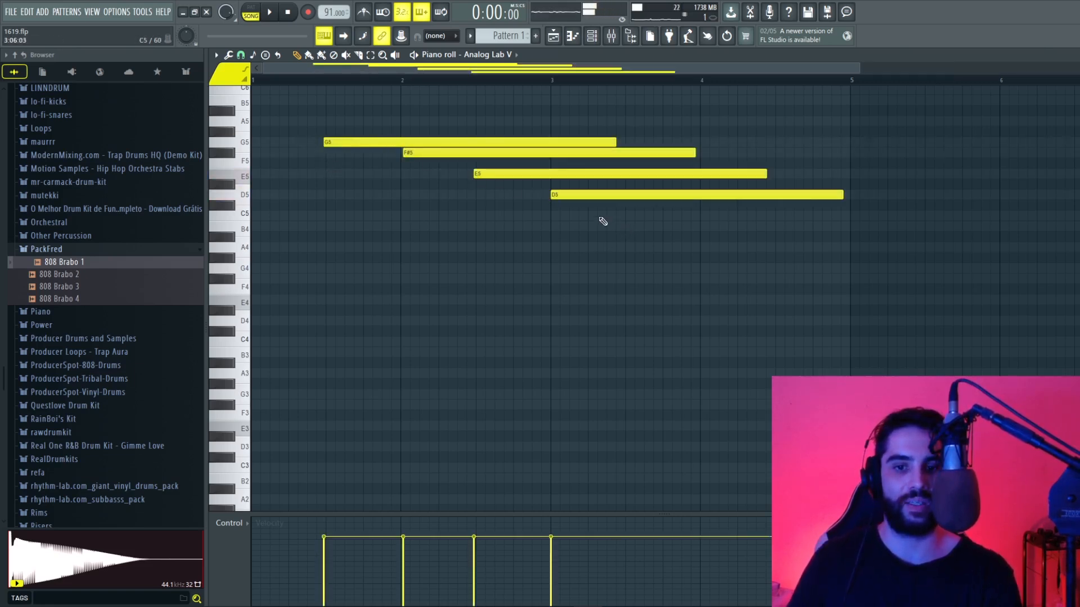
click(598, 216)
right_click(678, 246)
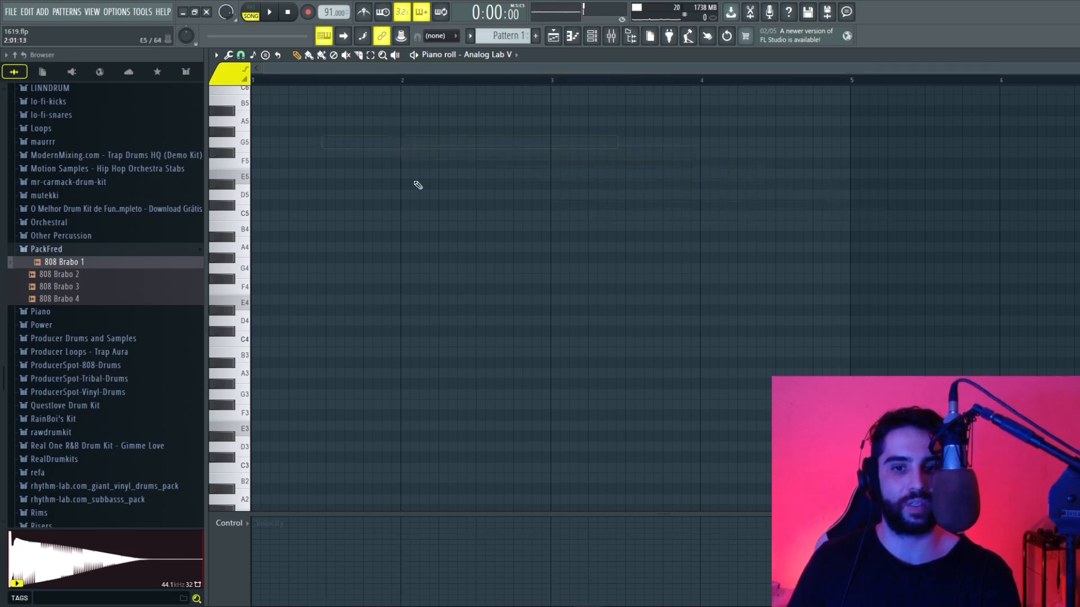
Try out the off-scale notes D#5, F5 and G#5 in bar 2, and erase them
click(421, 185)
click(423, 165)
click(428, 131)
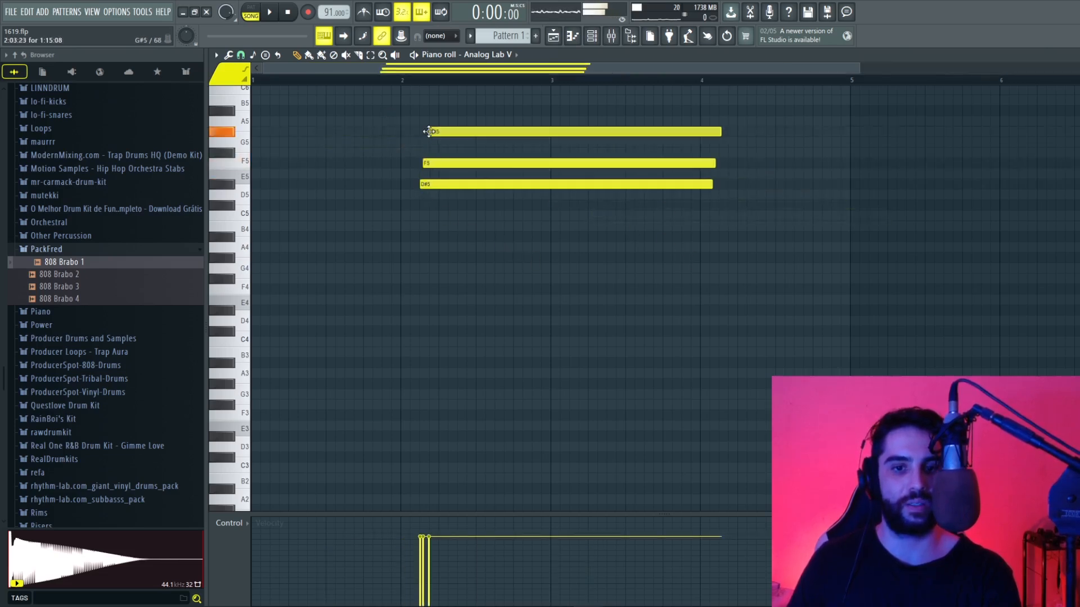
right_click(459, 128)
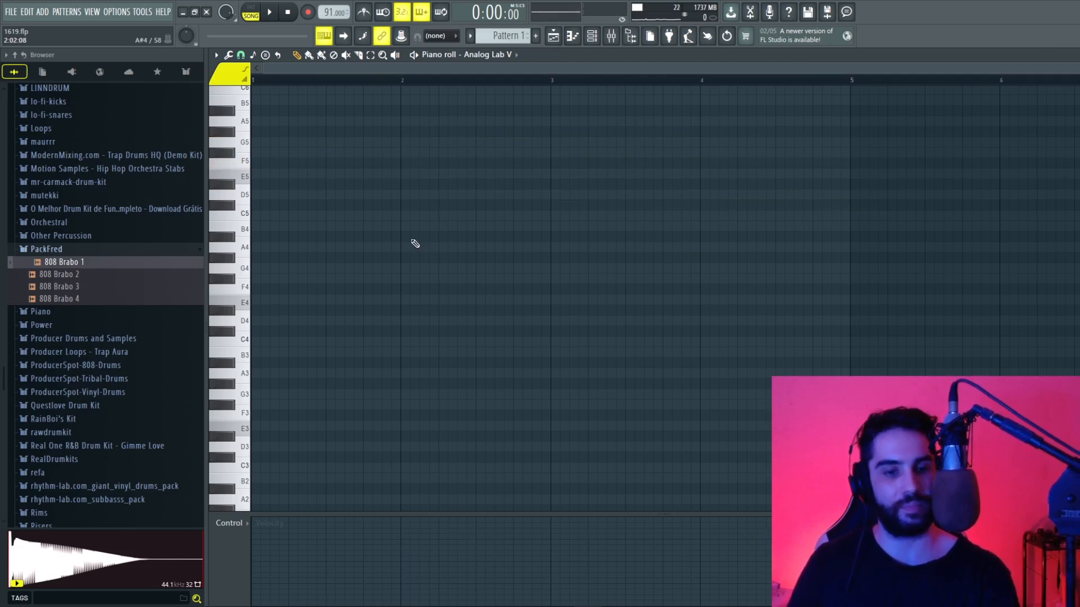
Check the selected scale highlighting options and audition the E5 and E4 keys
click(252, 54)
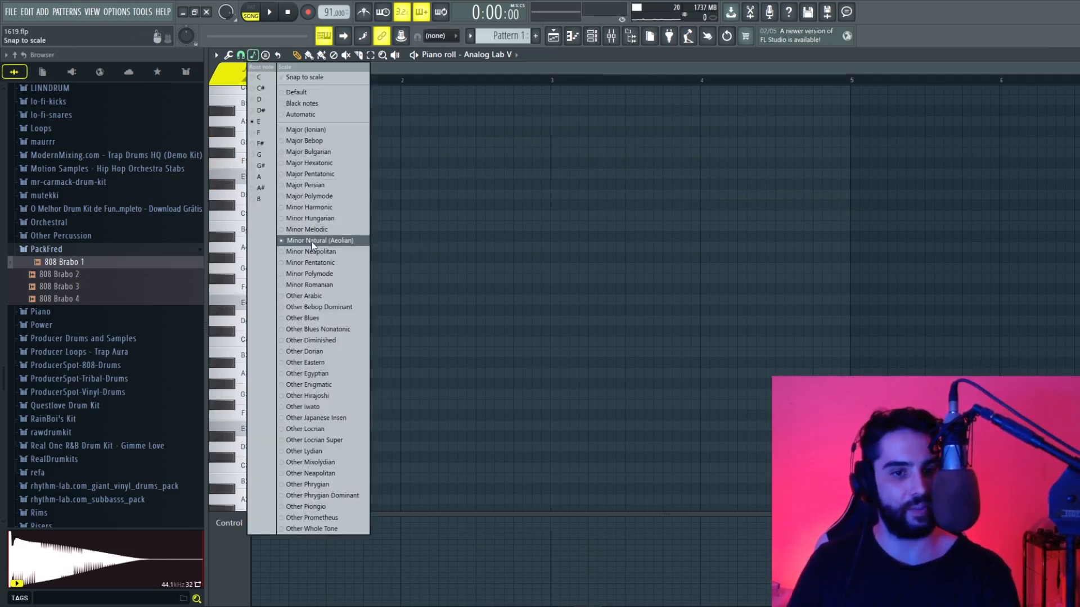
click(592, 55)
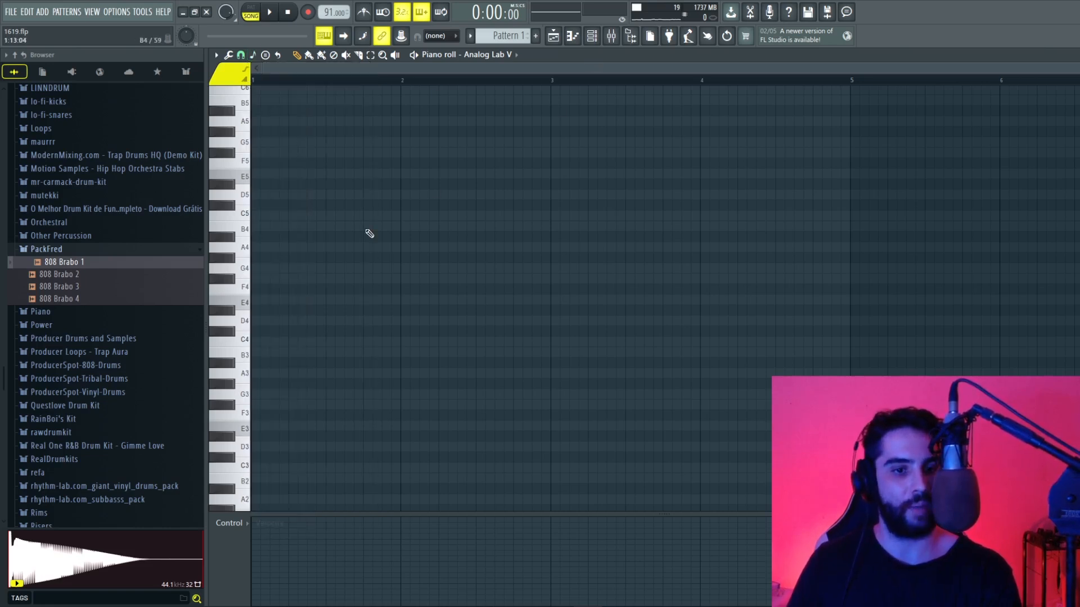
click(247, 178)
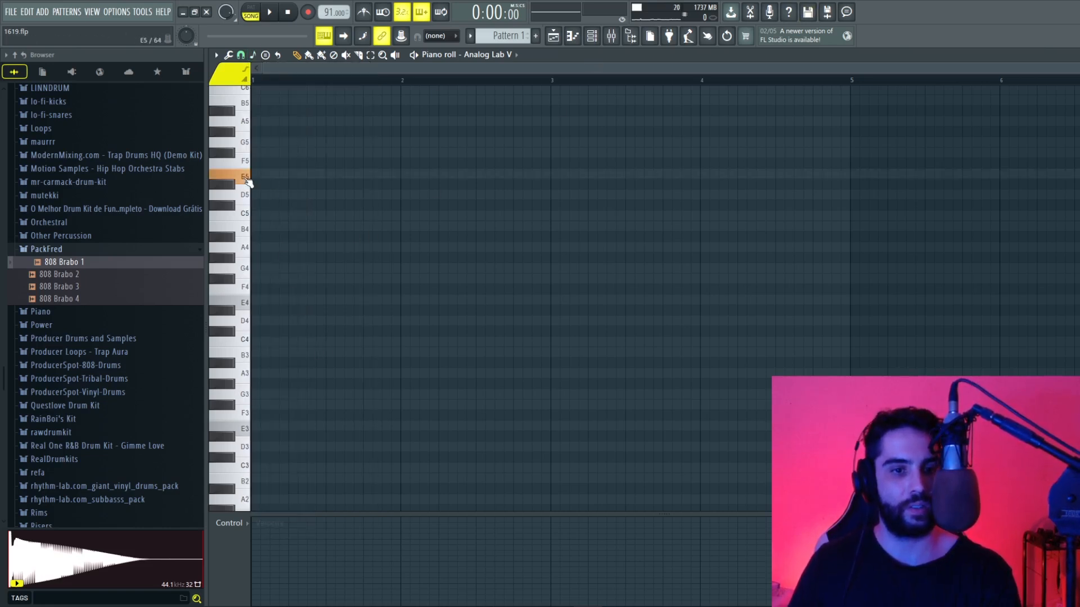
click(249, 307)
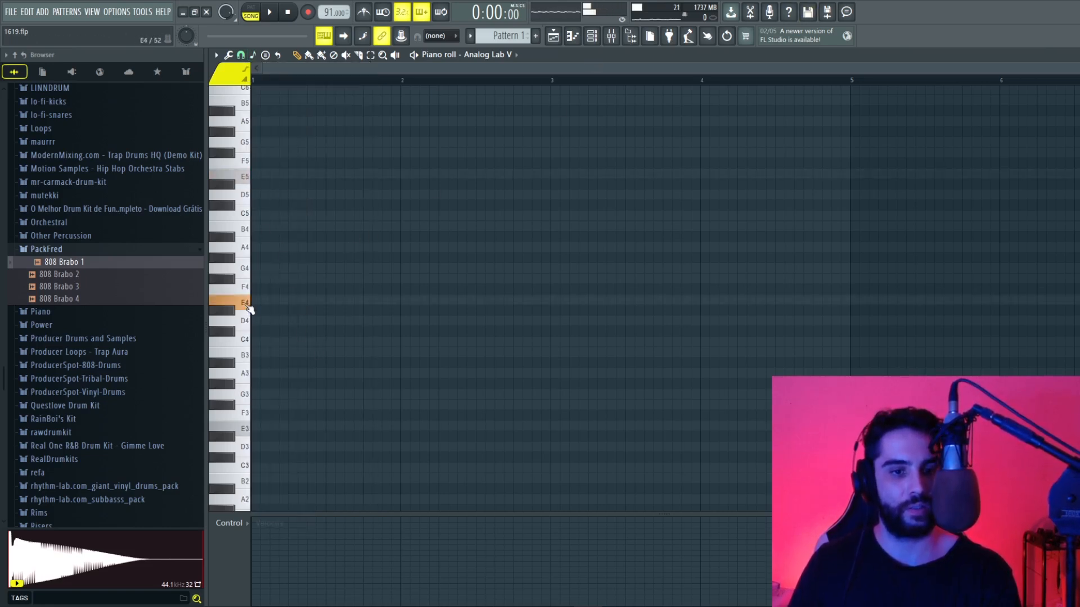
Draw an E4 root note from the start of bar 1 and play it back
click(289, 301)
key(space)
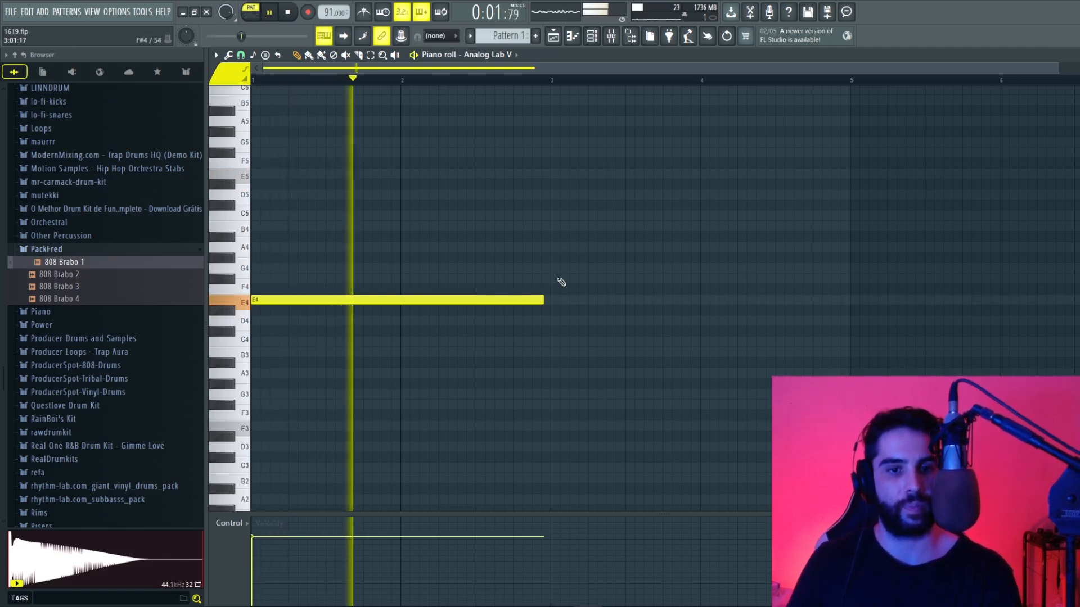
key(space)
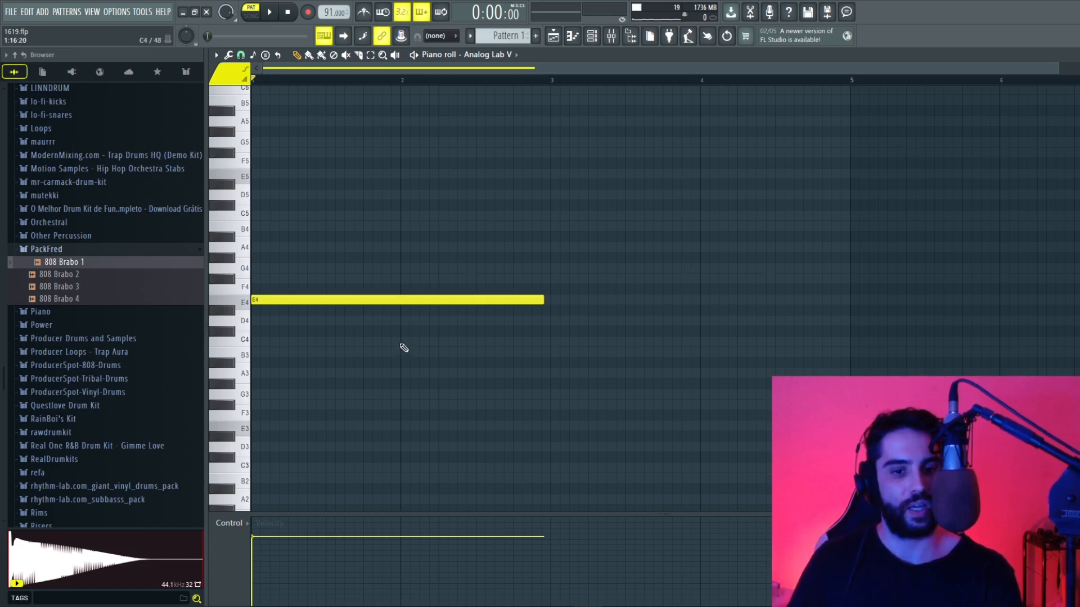
Add a C4 note at bar 2 during playback and shorten the E4 and C4 notes to about one bar each
click(402, 341)
key(space)
drag(544, 299, 398, 311)
drag(693, 341, 545, 340)
Add a one-bar D4 note at bar 3 and a one-bar B3 note at bar 4, and stop playback
click(554, 320)
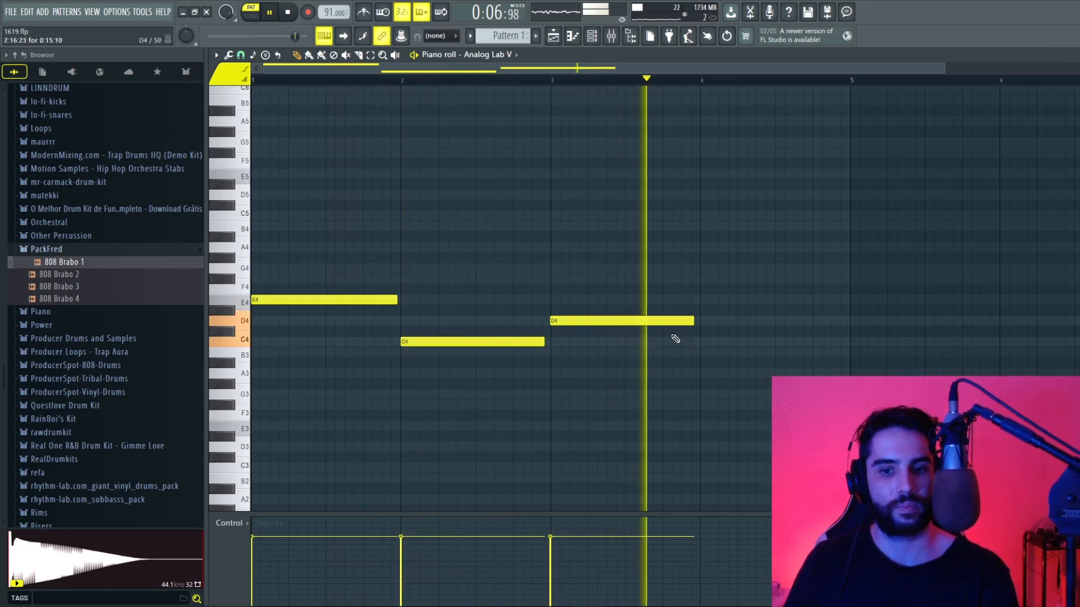
click(702, 352)
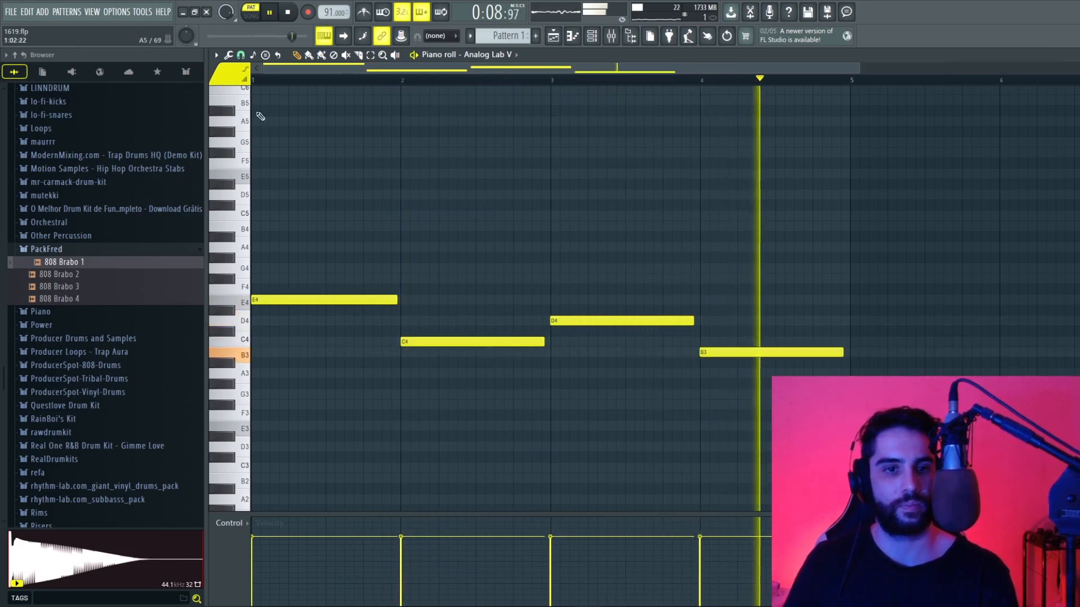
key(space)
Quantize the four root notes so they start and end on the bar lines
click(228, 55)
click(668, 54)
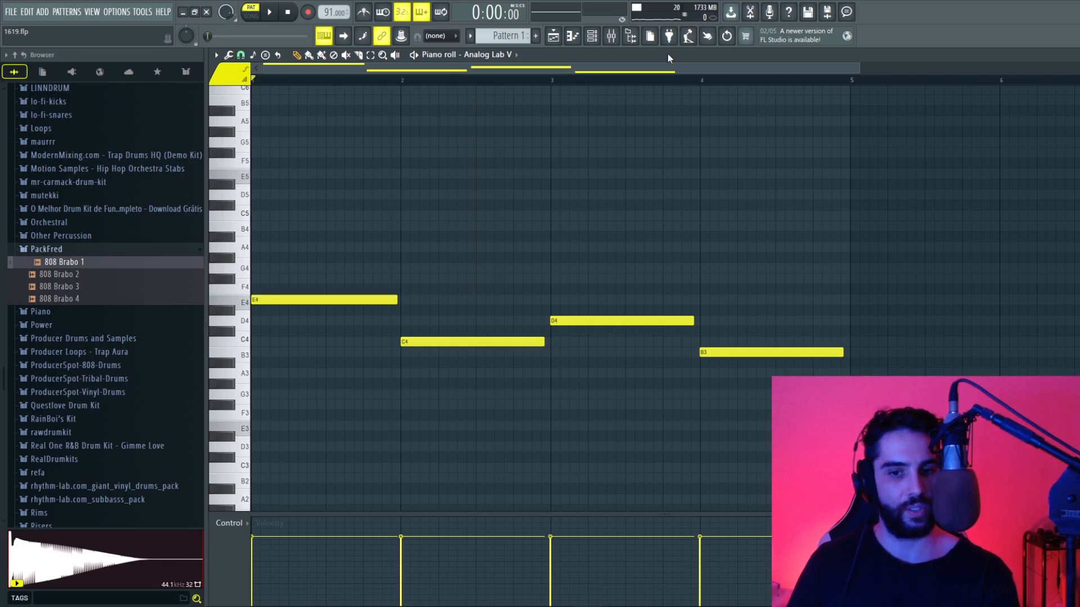
key(alt+q)
click(622, 381)
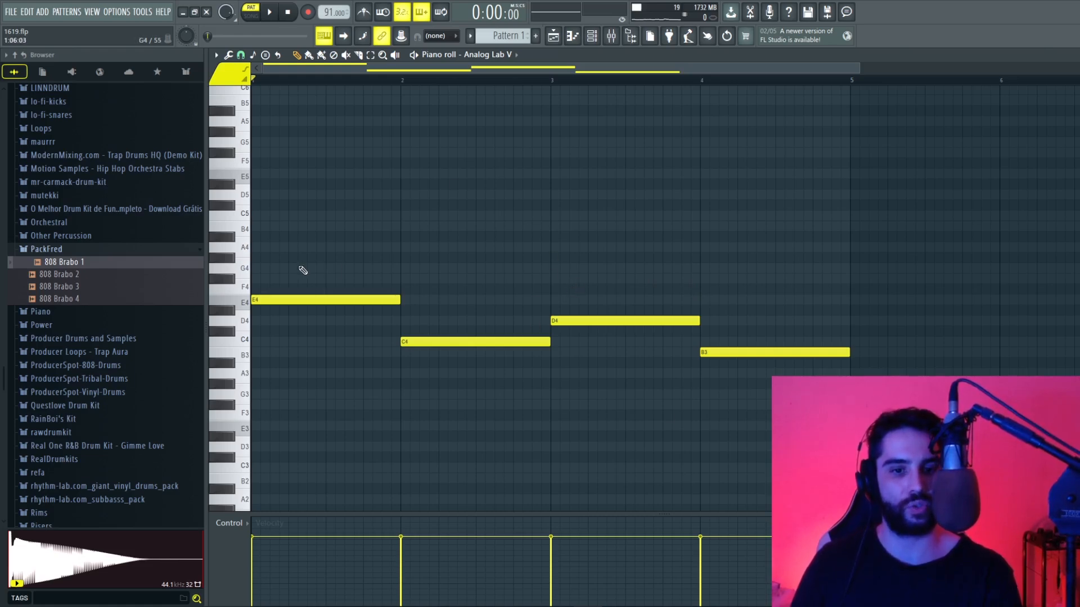
Try adding G4 and B4 above the E4 note in bar 1, and undo both additions
click(257, 268)
click(258, 226)
key(ctrl+z)
key(ctrl+z)
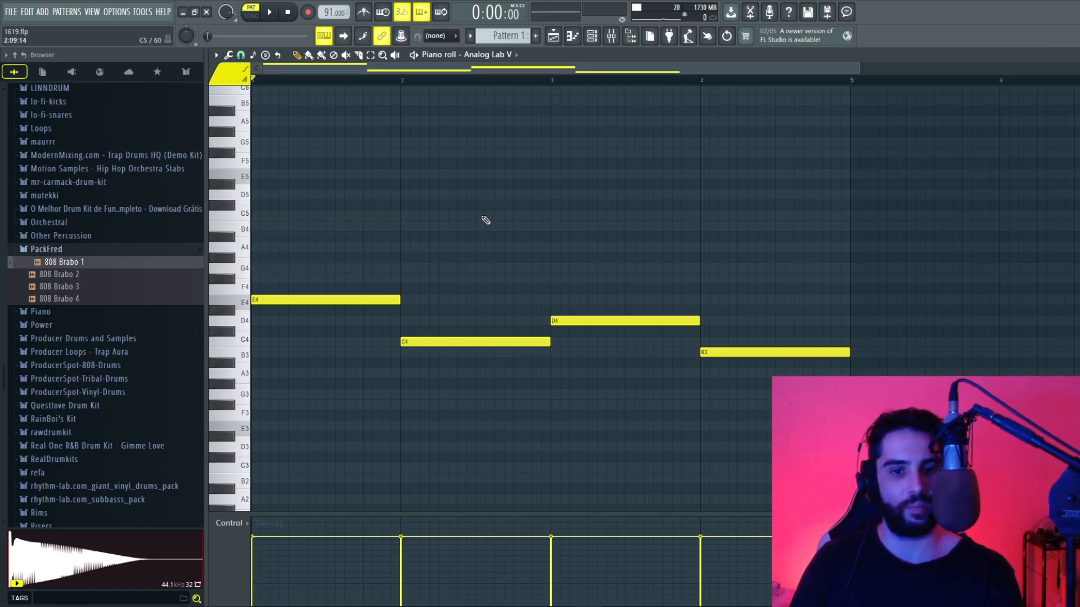
Play back the four-note progression while marking out all notes and each note individually, and stop playback
key(space)
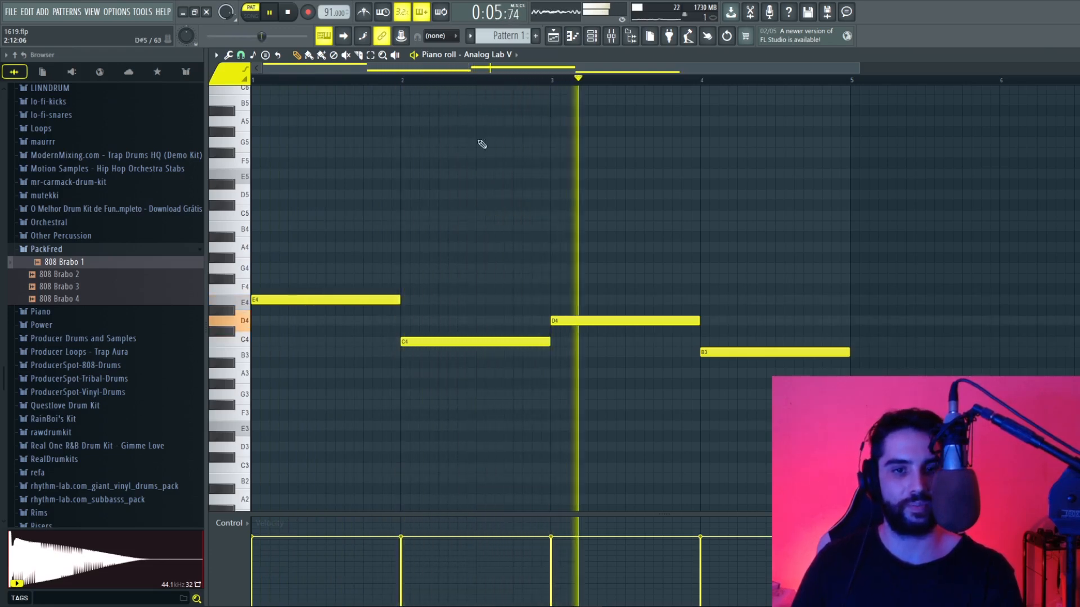
drag(807, 180, 357, 441)
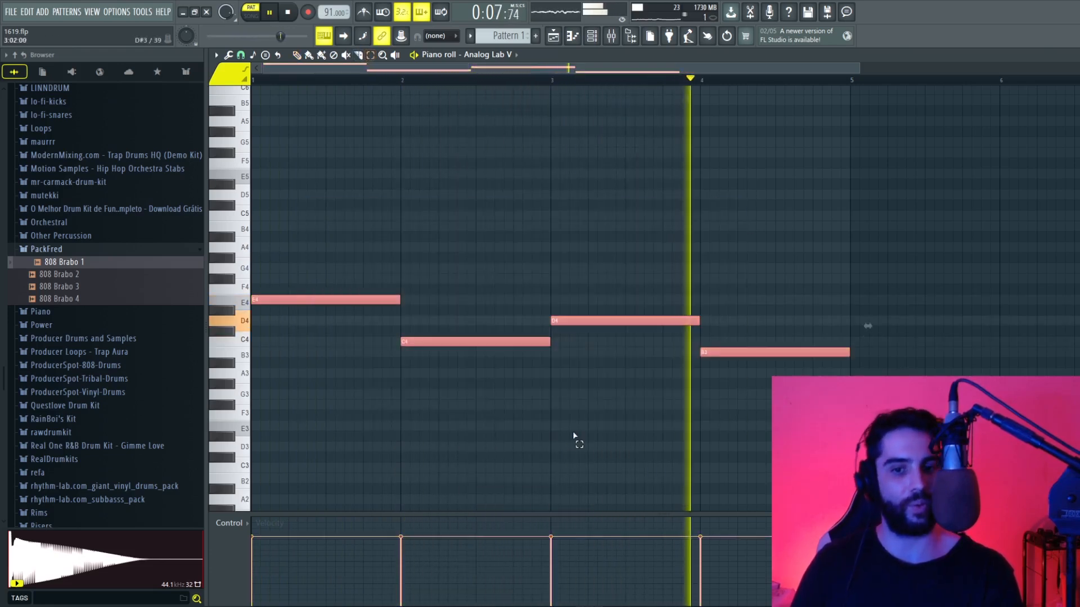
drag(383, 223, 366, 338)
drag(518, 254, 515, 400)
drag(586, 244, 590, 348)
drag(732, 253, 760, 387)
click(718, 248)
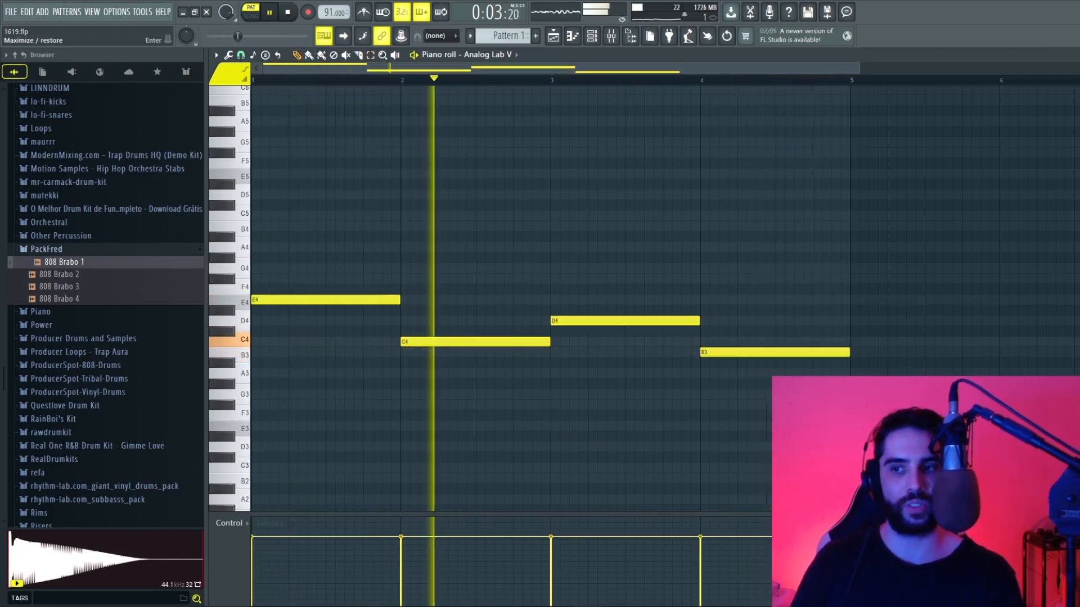
key(space)
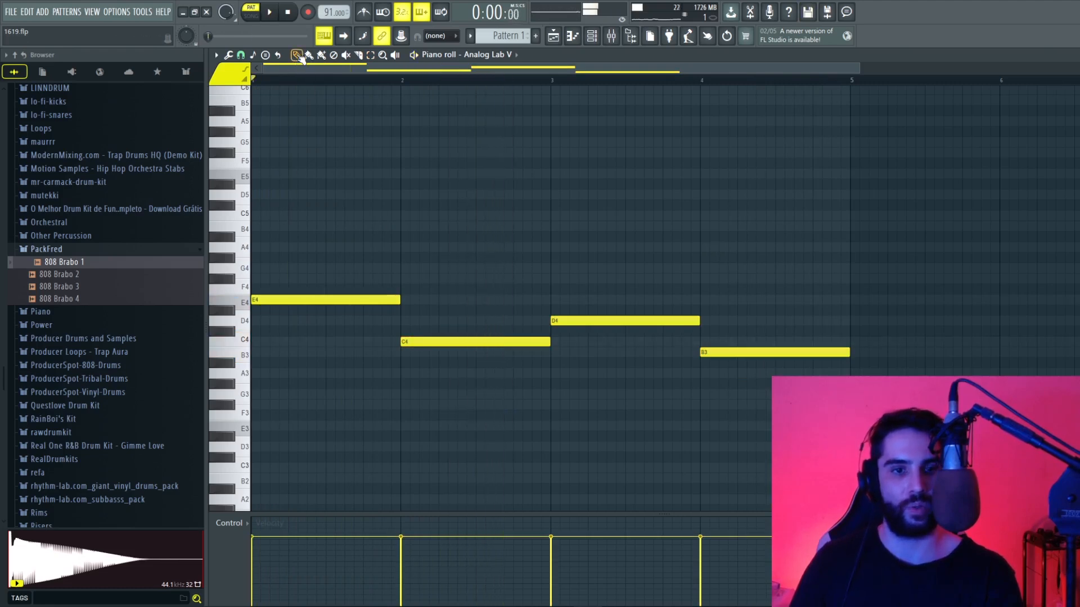
Try extending D4 to the middle of bar 4 in place of B3, and restore both as one-bar notes
right_click(759, 348)
drag(699, 320, 776, 321)
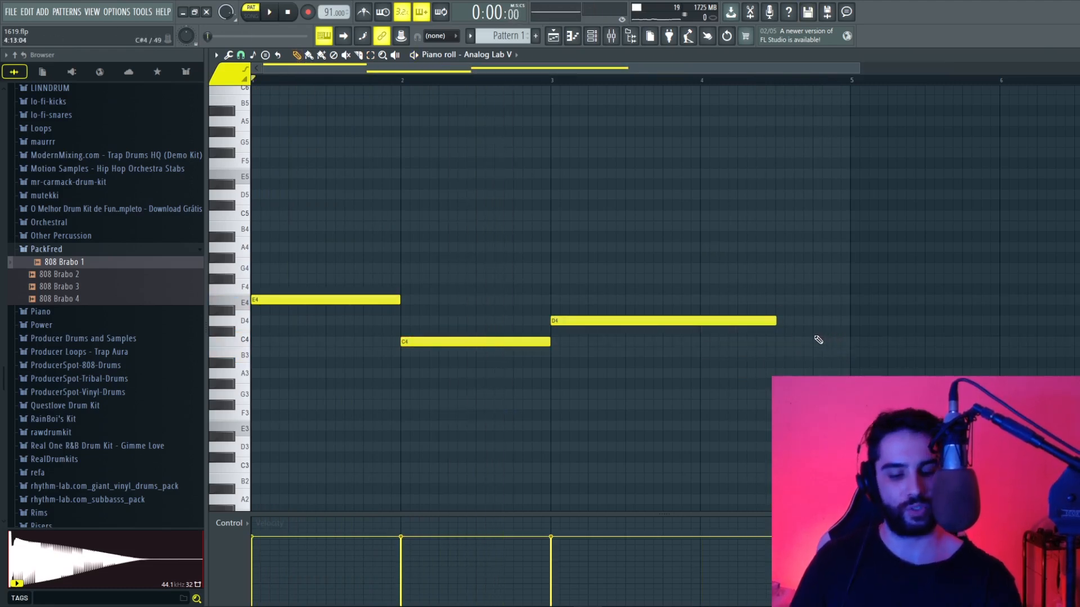
key(ctrl+z)
key(ctrl+z)
drag(923, 353, 844, 360)
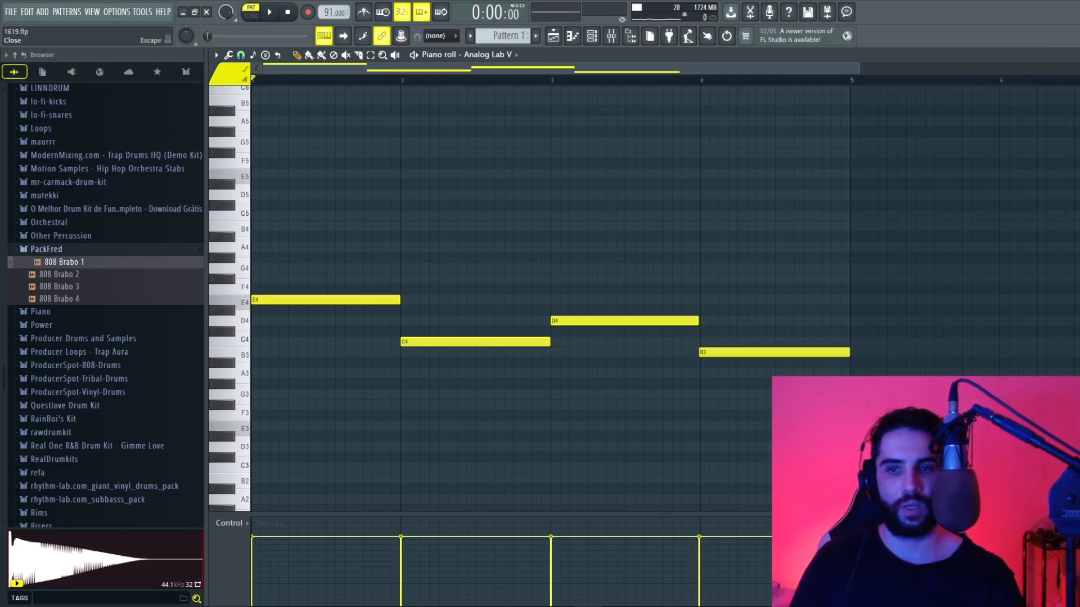
Create a new pattern, Pattern 2, and paste the four root notes into its Analog Lab V #2 channel
key(Escape)
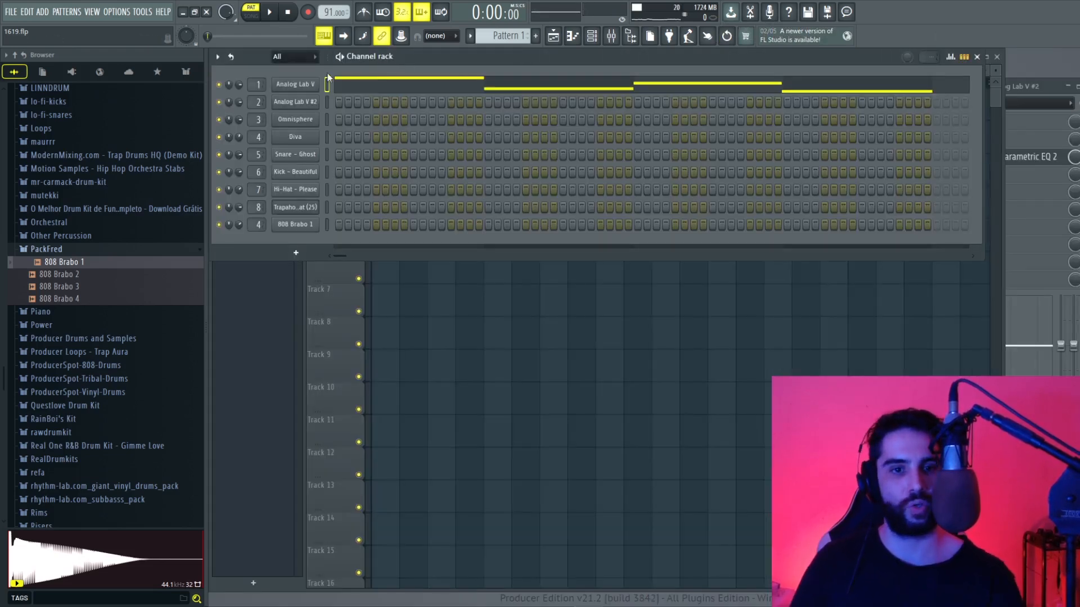
click(535, 37)
key(Return)
click(326, 102)
key(ctrl+v)
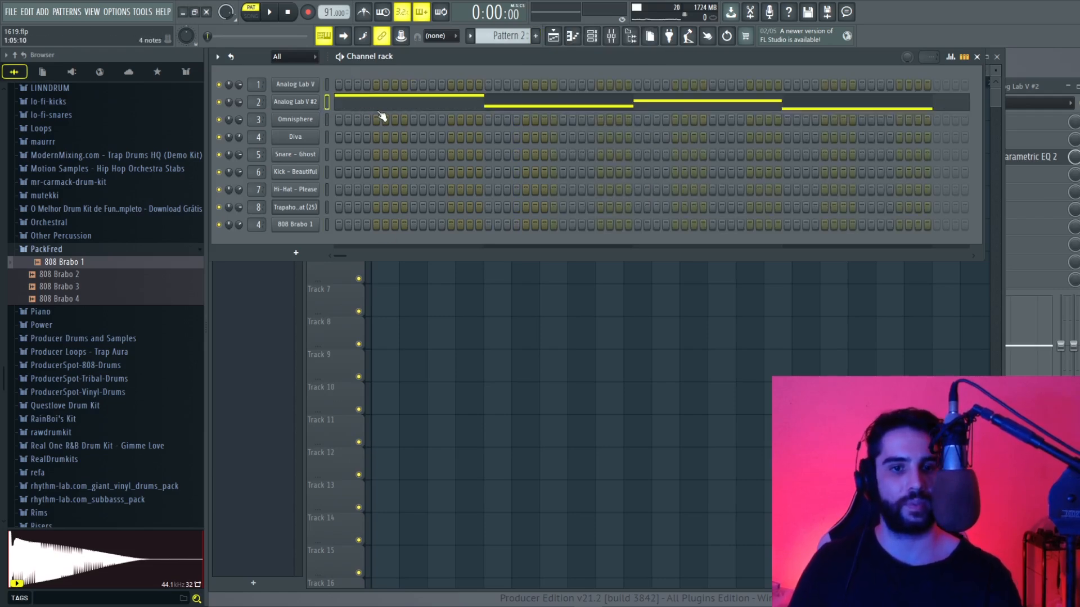
Open the Analog Lab V #2 notes in the piano roll and play Pattern 2 back
click(383, 108)
key(space)
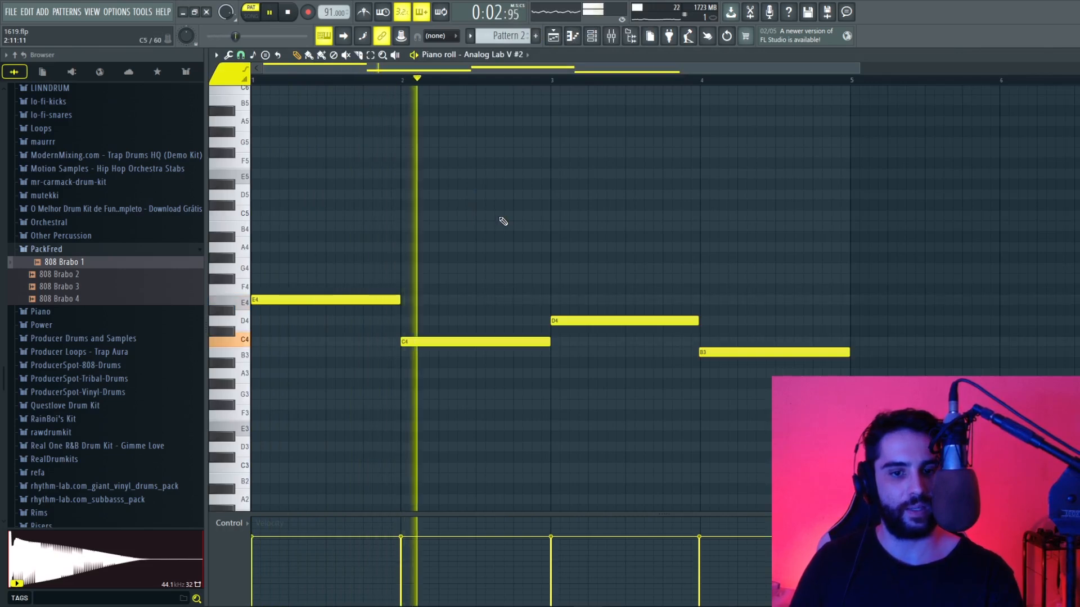
key(space)
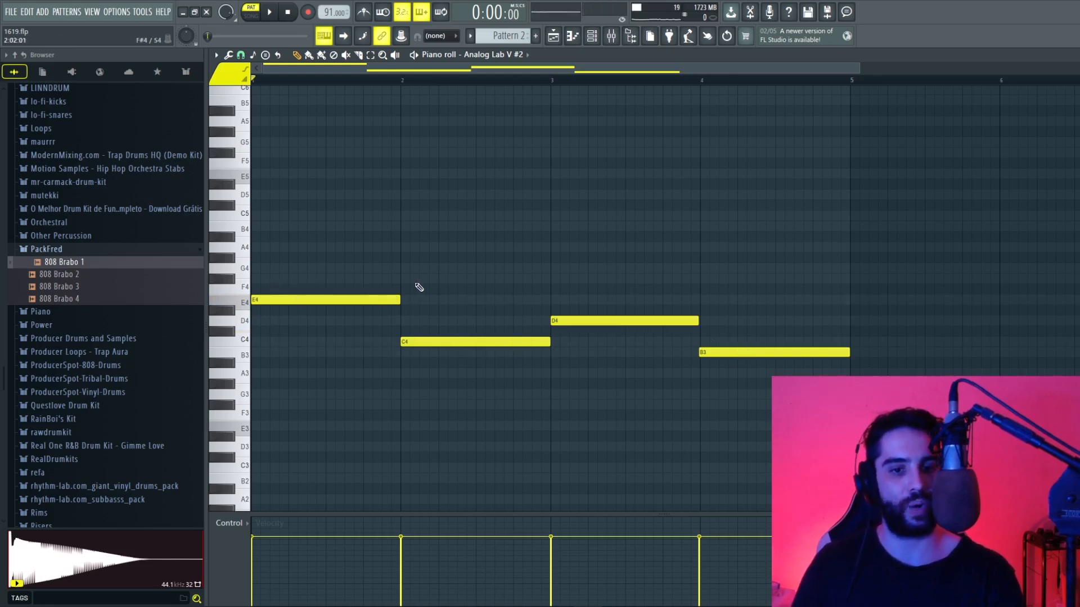
Build the first two chords by adding G4 and B4 above E4 in bar 1, and E4 and G4 above C4 in bar 2
click(274, 270)
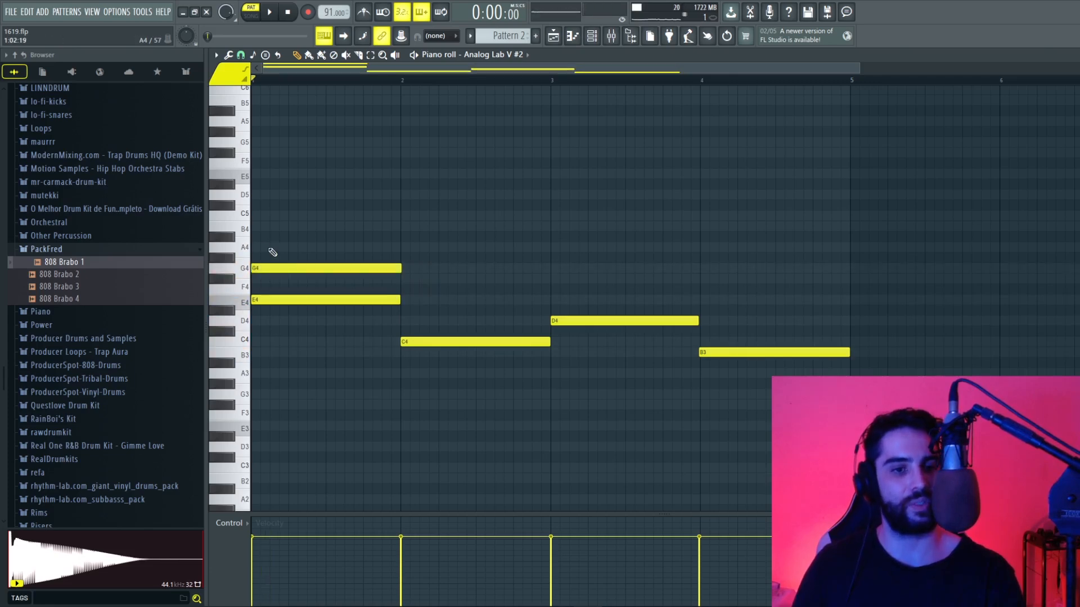
click(281, 227)
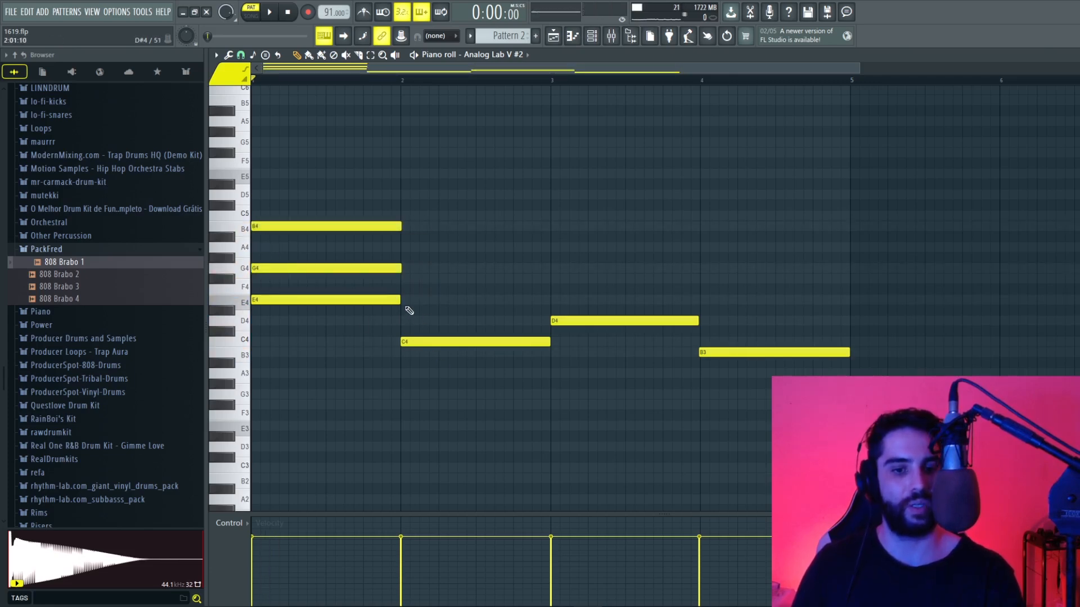
click(406, 300)
click(405, 268)
drag(415, 270, 440, 269)
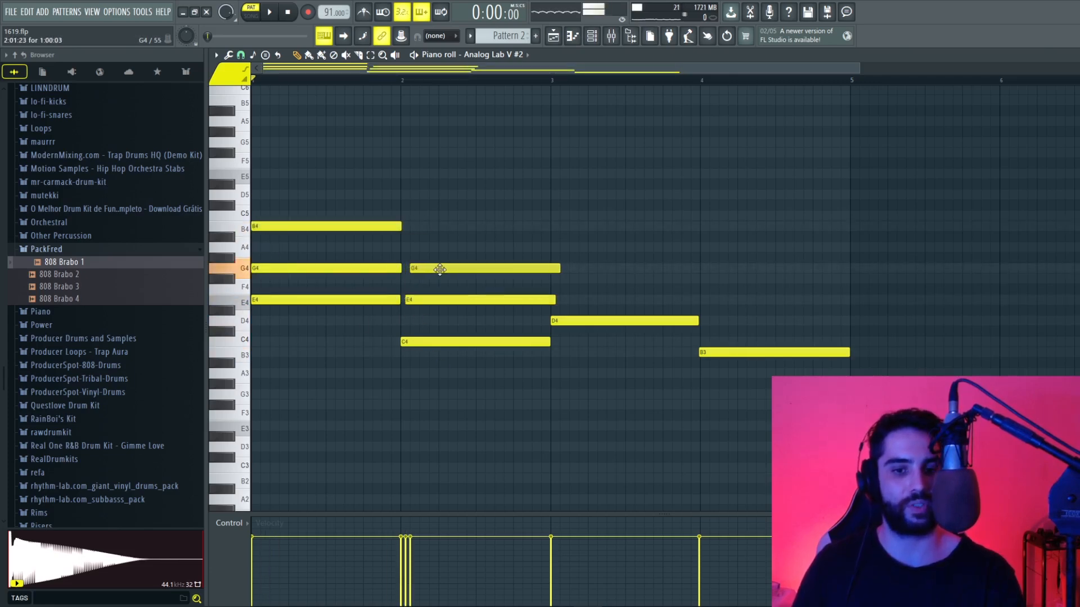
Build the last two chords by adding F#4 and A4 above D4 in bar 3, and D4 and F#4 above B3 in bar 4
click(555, 279)
click(552, 248)
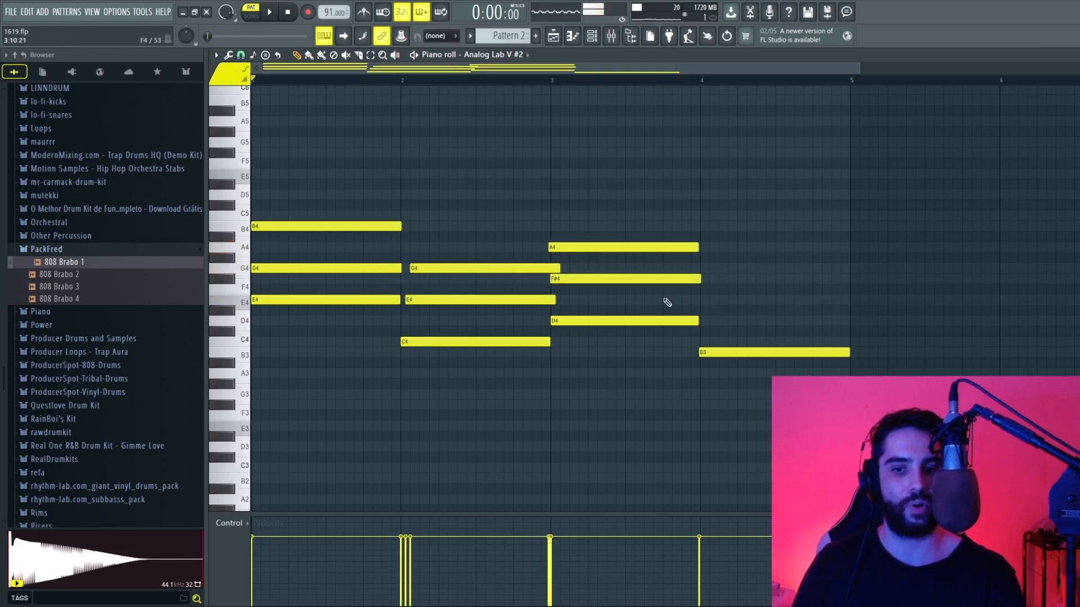
click(706, 320)
click(708, 279)
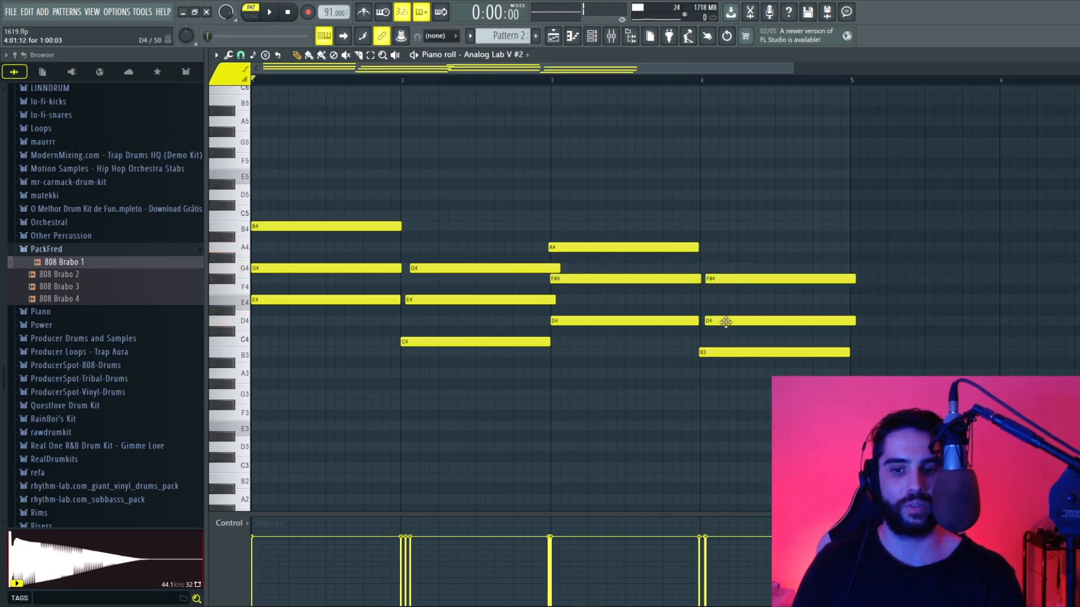
Align the upper notes of bar 4 with the bar line and quantize the start and end times of all chord notes
drag(697, 277, 704, 280)
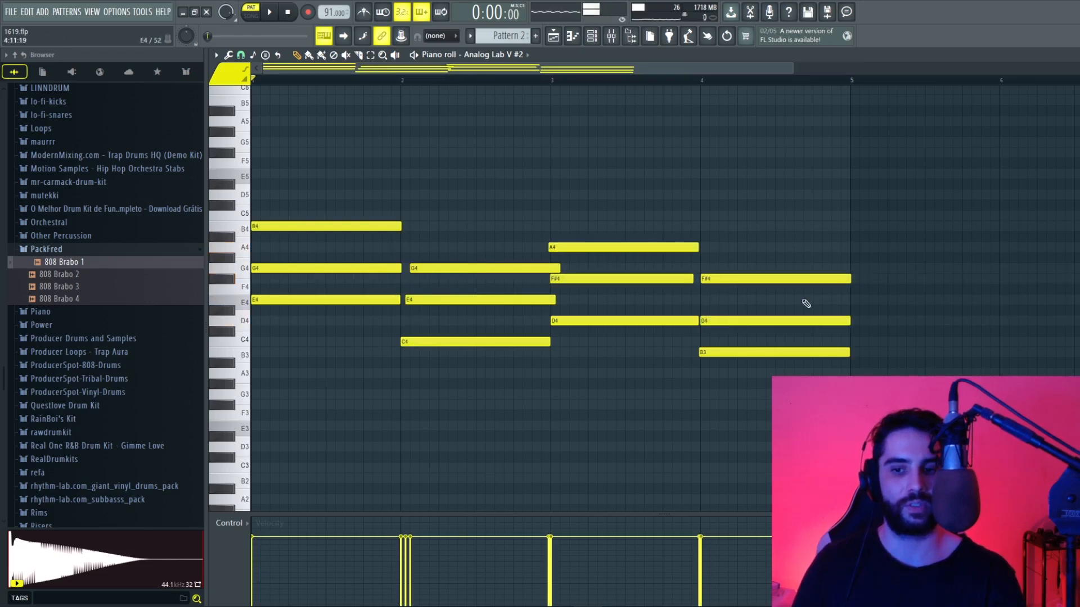
key(ctrl+q)
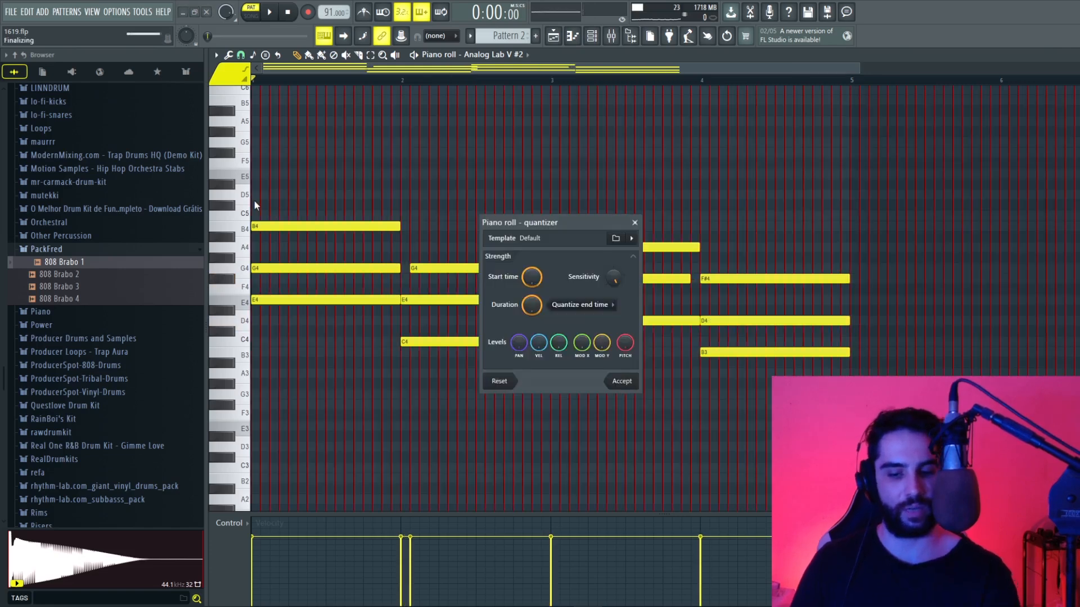
click(623, 381)
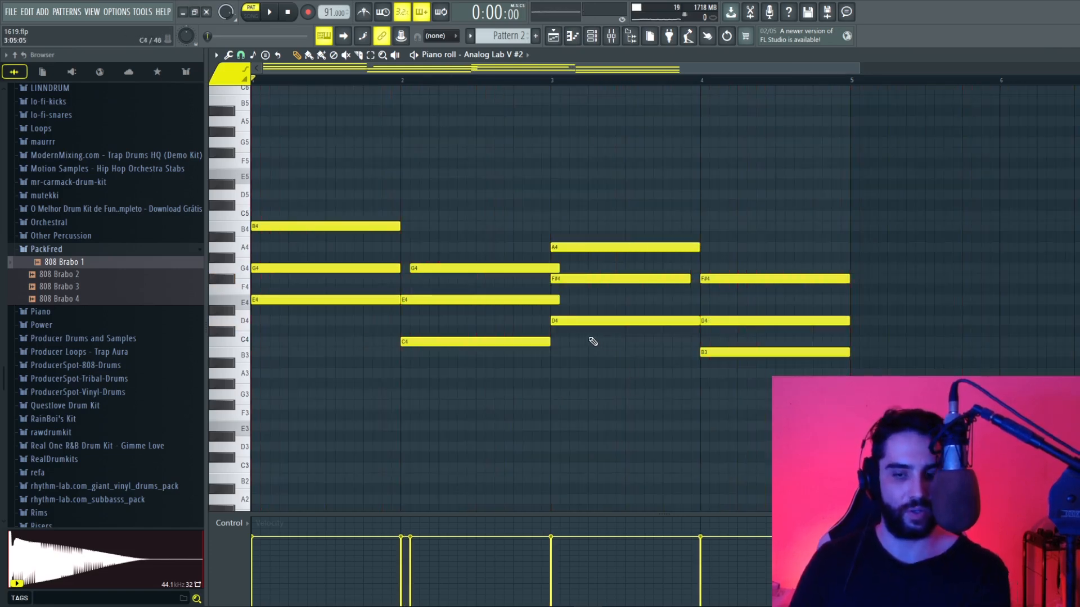
Align the G4 note with the start of bar 2 and apply Quick legato so all chord notes fill their bars
drag(419, 268, 410, 268)
key(ctrl+l)
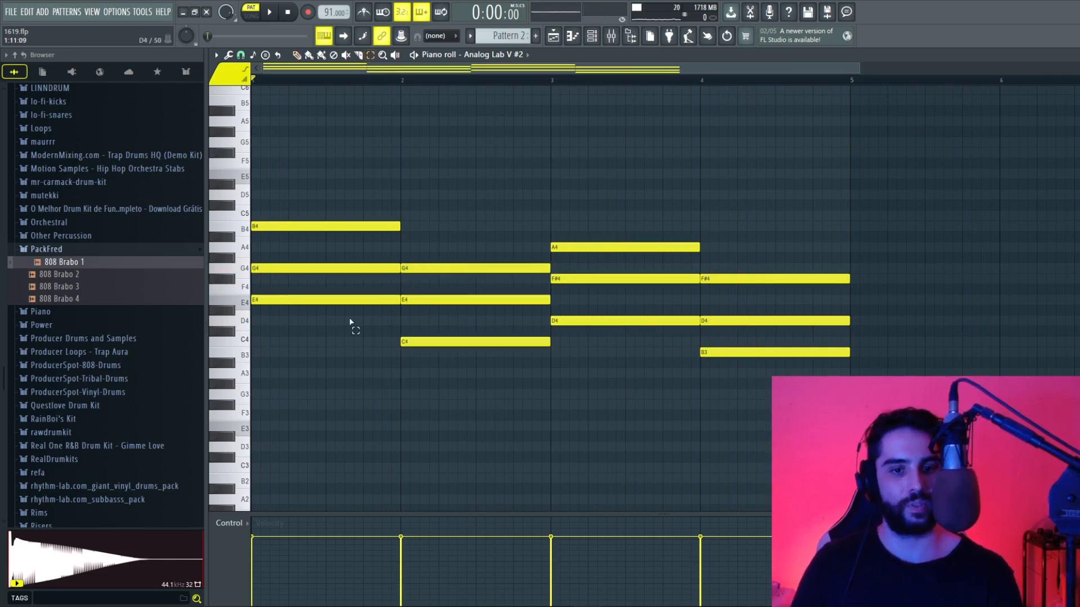
Highlight the root notes E4, C4, D4 and B3 of the four chords, clearing the selection after each pass
ctrl+click(361, 300)
ctrl+click(582, 322)
ctrl+click(539, 342)
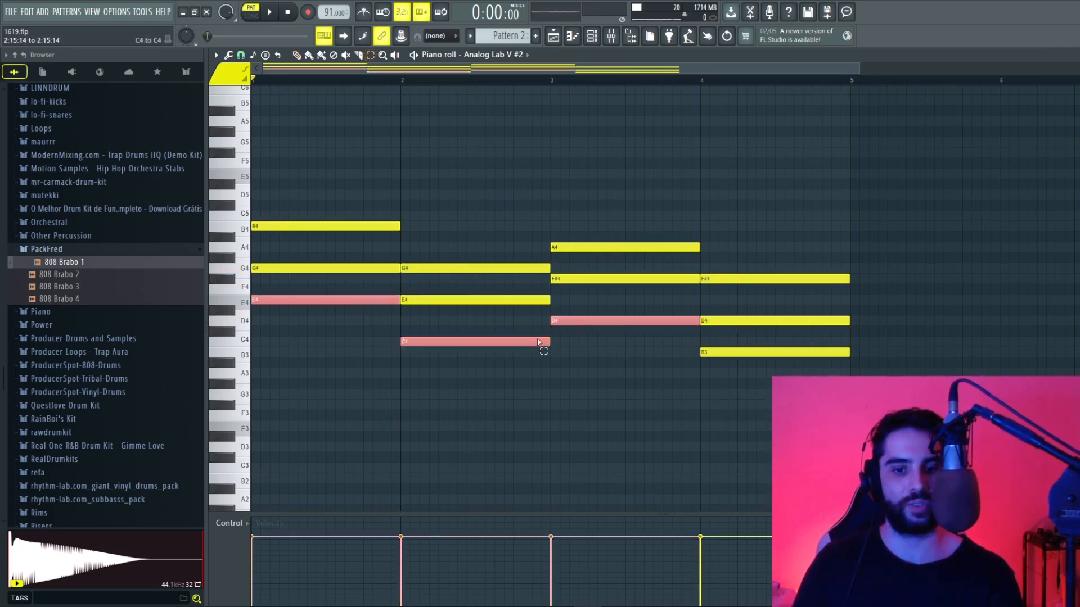
ctrl+click(748, 353)
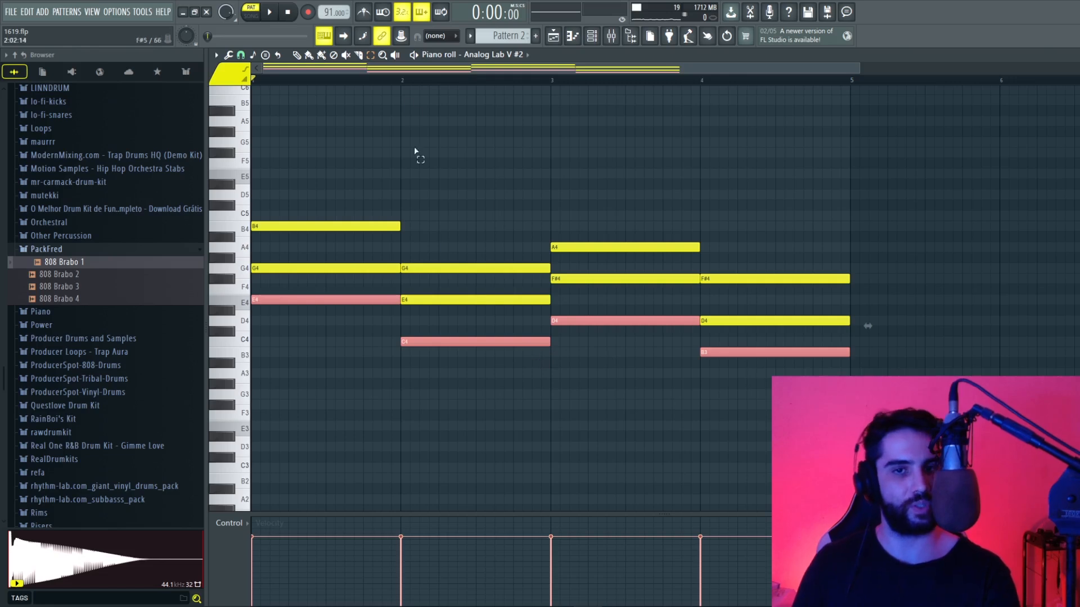
ctrl+click(551, 176)
ctrl+click(375, 301)
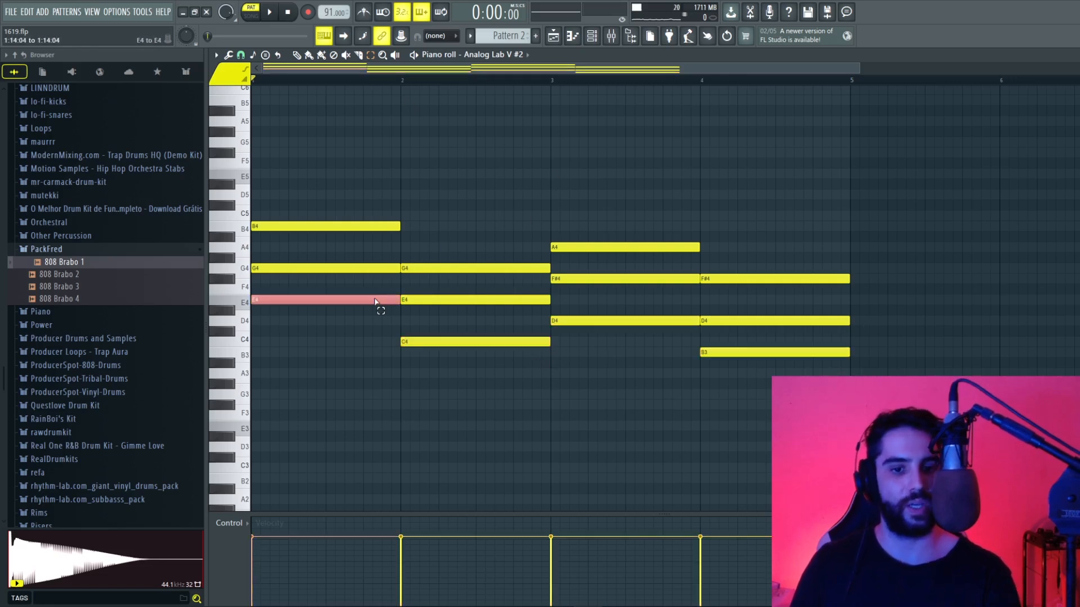
ctrl+click(493, 342)
ctrl+click(605, 321)
ctrl+click(756, 353)
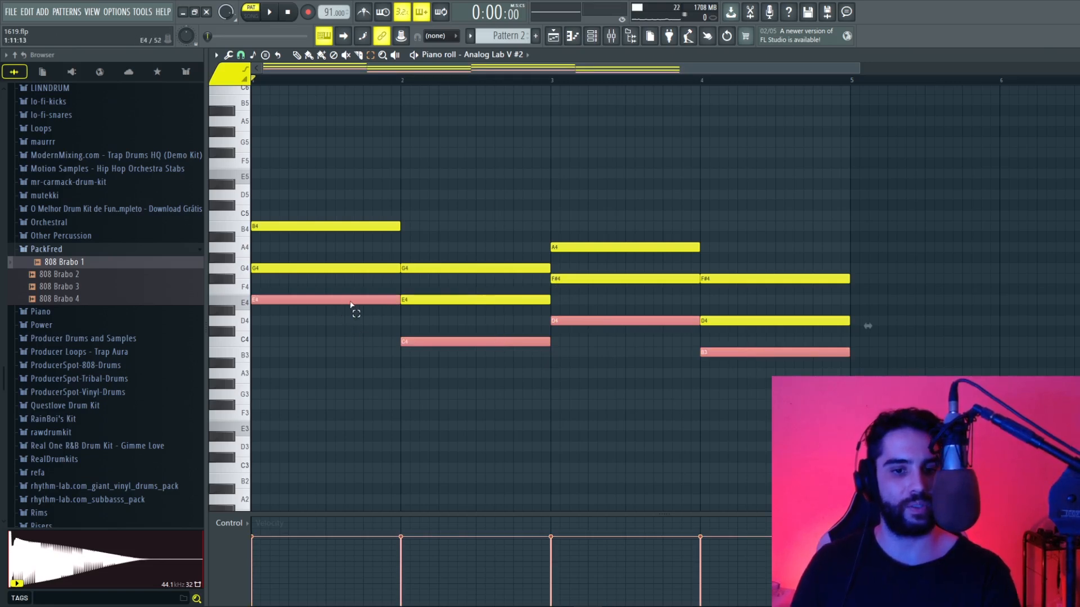
ctrl+click(719, 186)
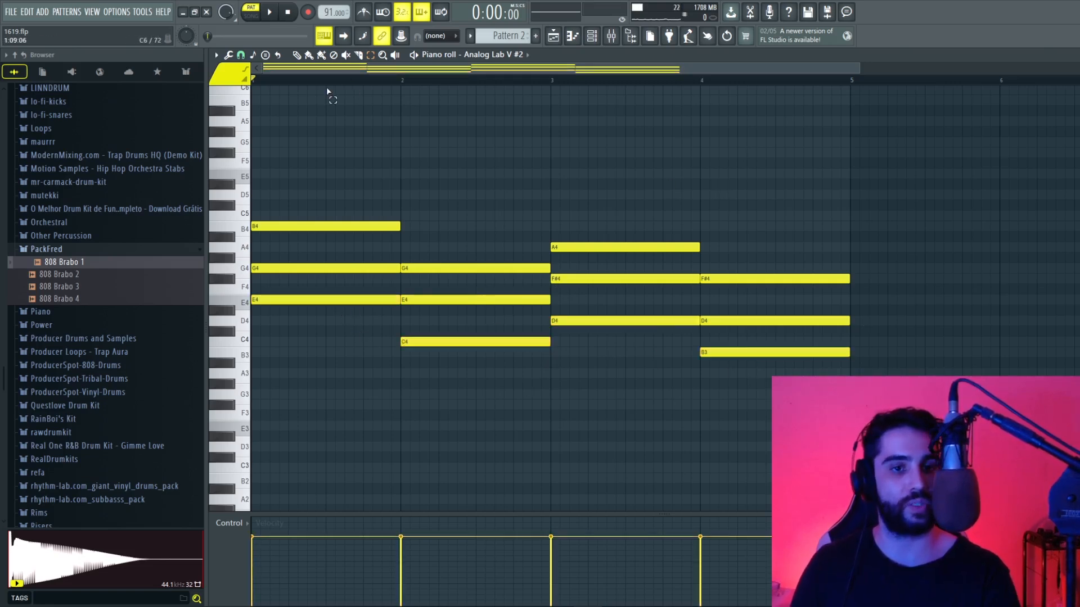
Place Pattern 2 on Track 2 and Pattern 1 on Track 1 at bar 1 of the playlist, and play the song
key(space)
key(space)
click(554, 36)
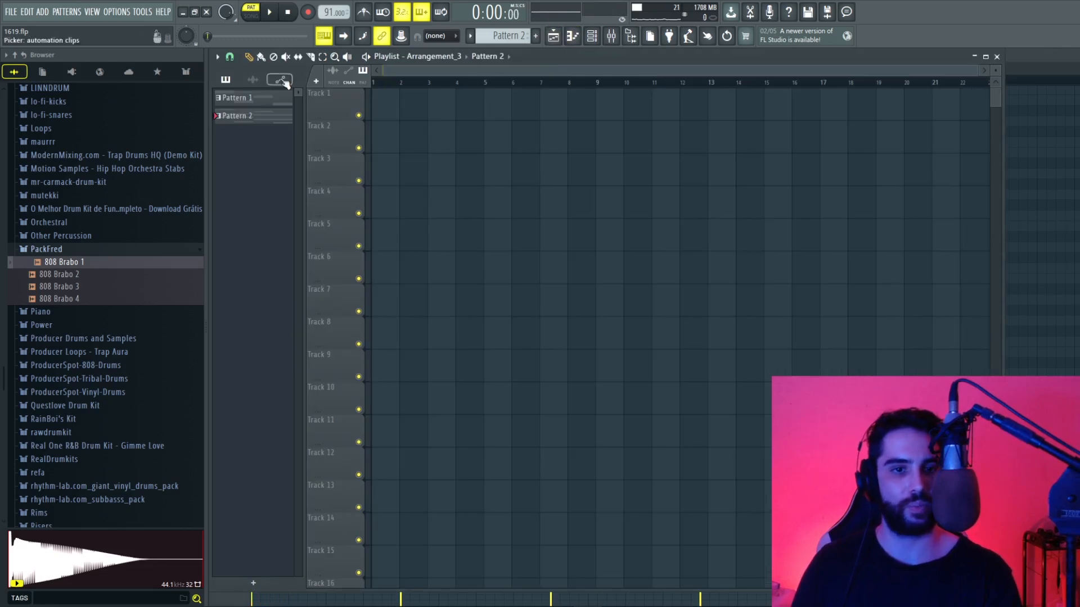
click(387, 134)
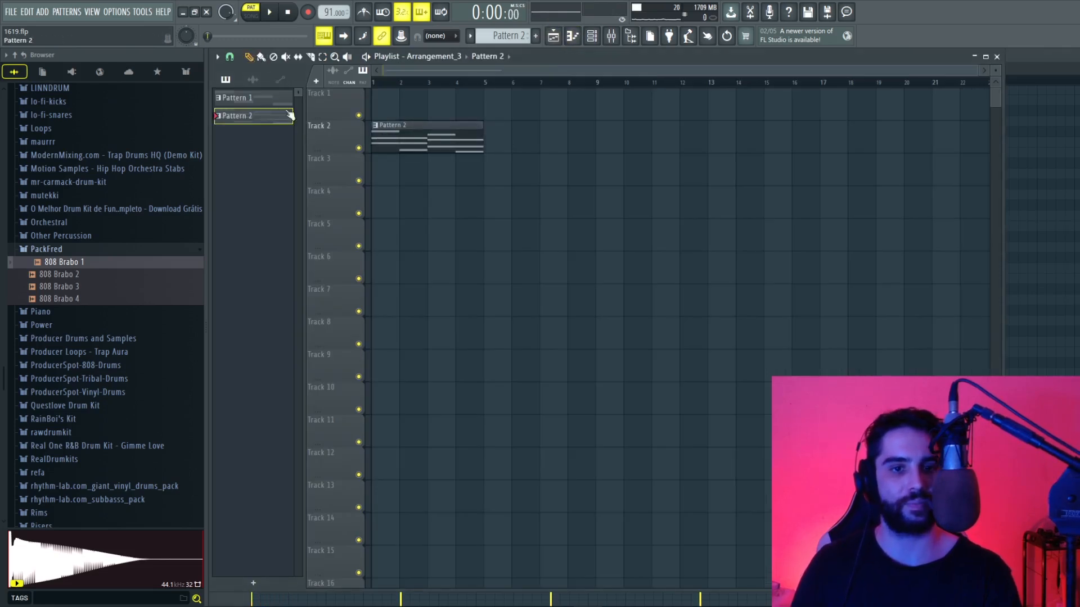
click(253, 98)
click(387, 105)
key(l)
key(space)
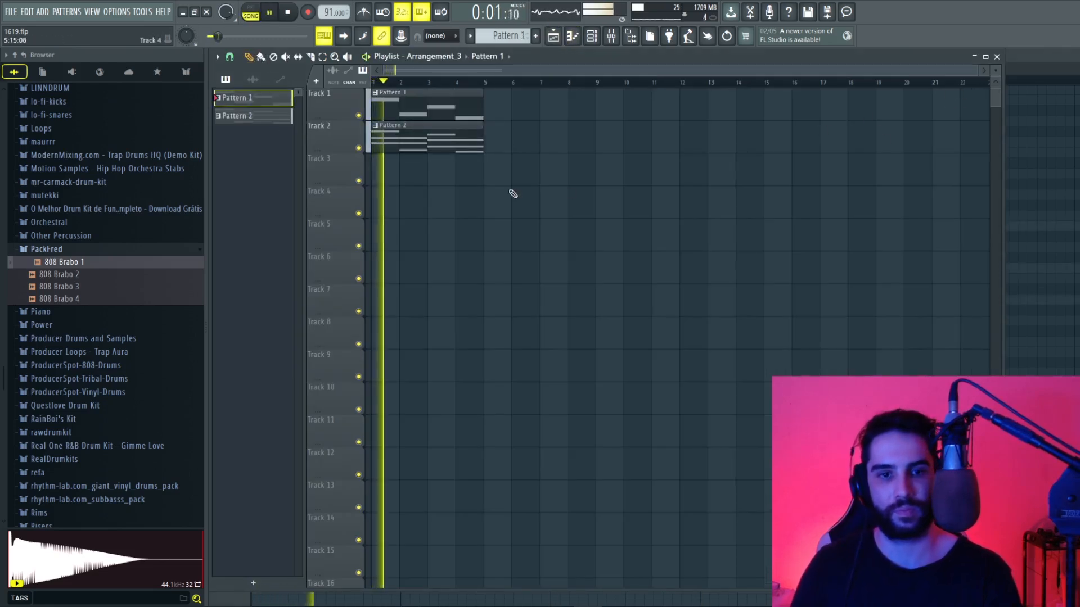
Reopen the Pattern 2 notes in a floating piano roll window, position it over the playlist and stop playback
double_click(441, 140)
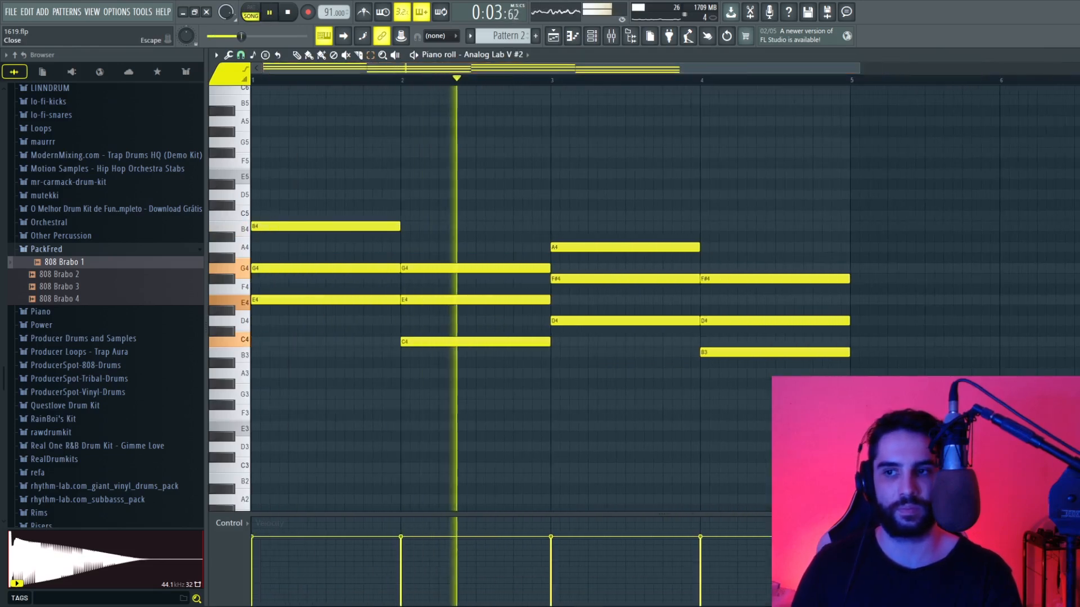
click(1078, 55)
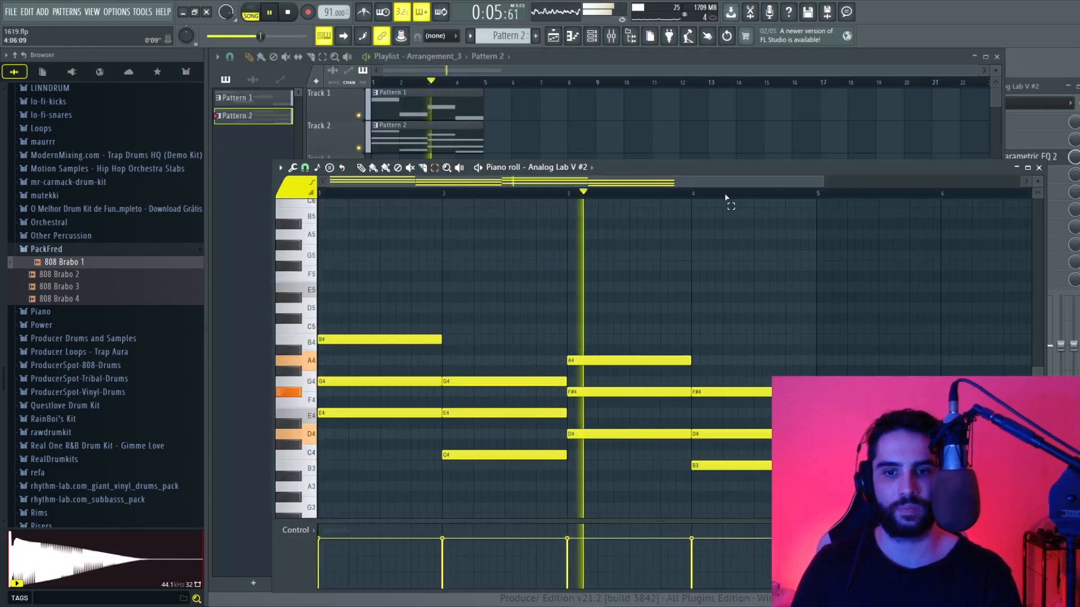
drag(636, 171, 665, 126)
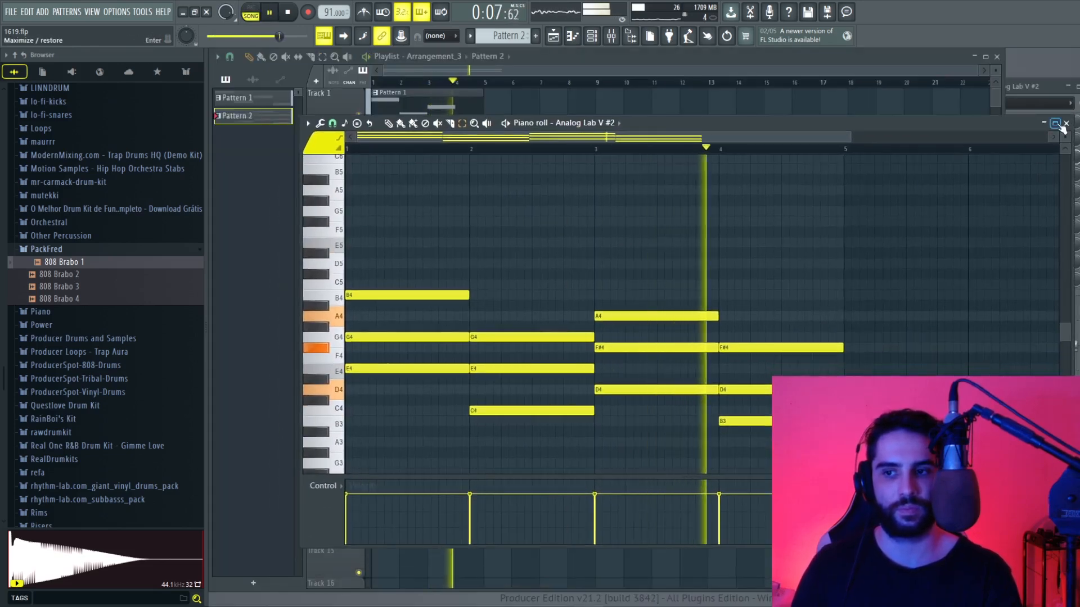
drag(1065, 137, 1064, 144)
key(space)
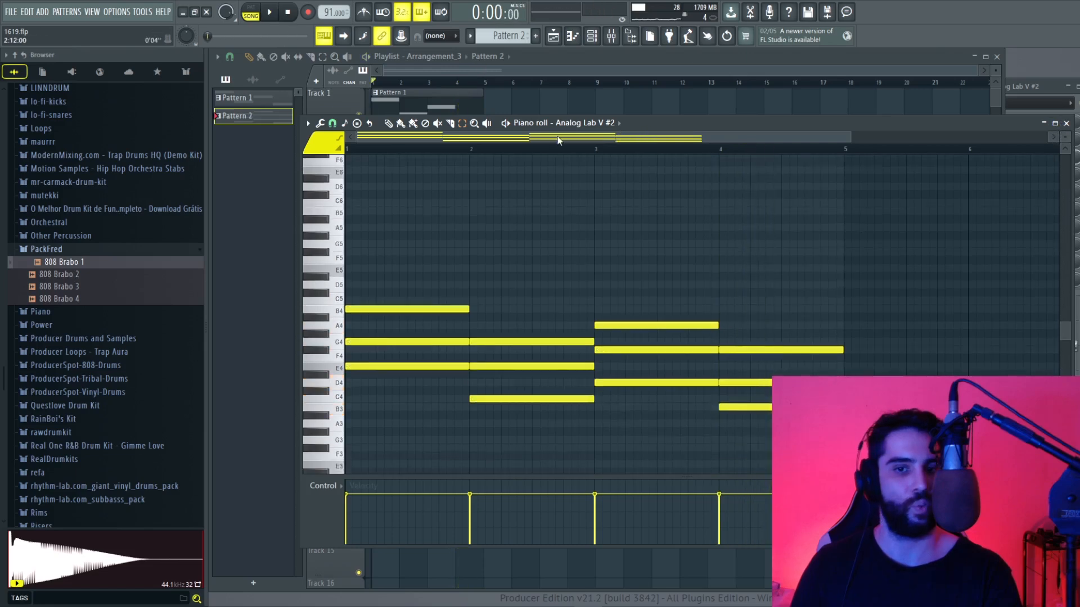
Lower the B4 note of bar 1 and the A4 note of bar 3 by one octave, and play the inverted chords
scroll(545, 232, down, 3)
drag(508, 197, 345, 252)
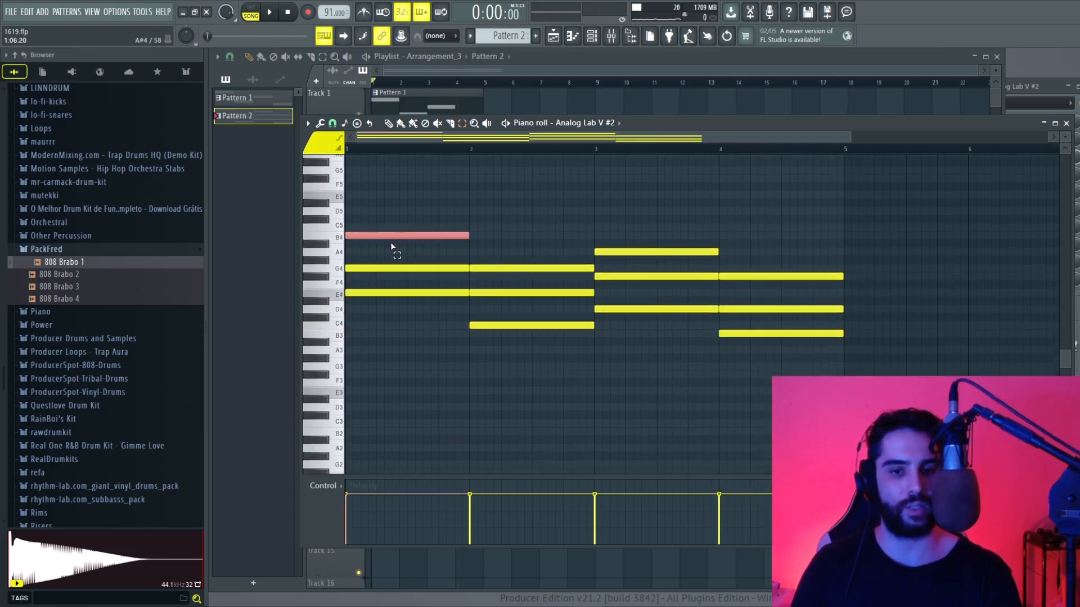
click(660, 254)
ctrl+shift+click(441, 238)
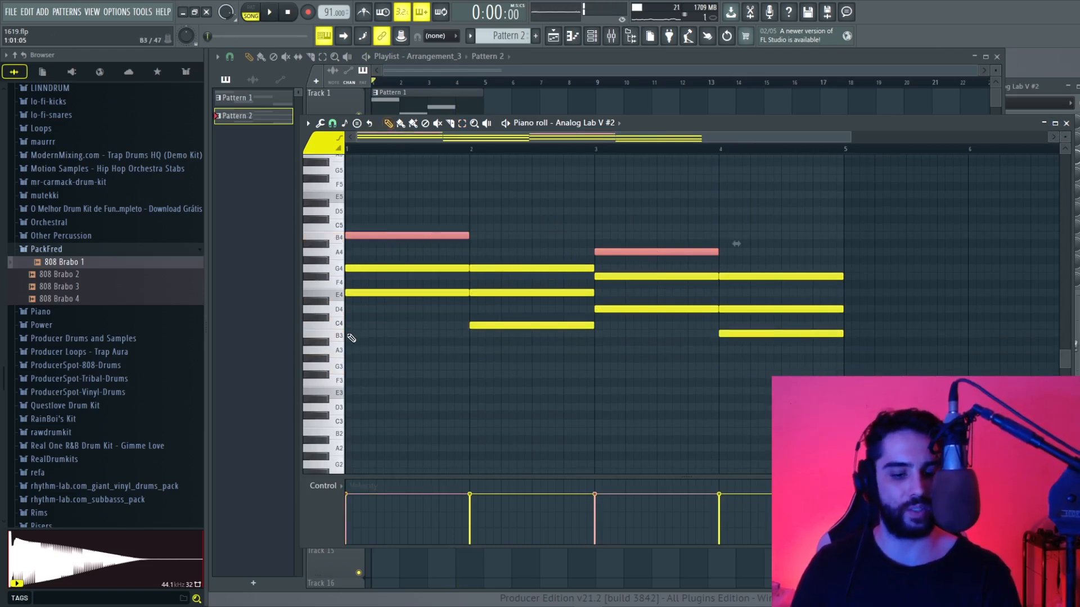
key(ctrl+Down)
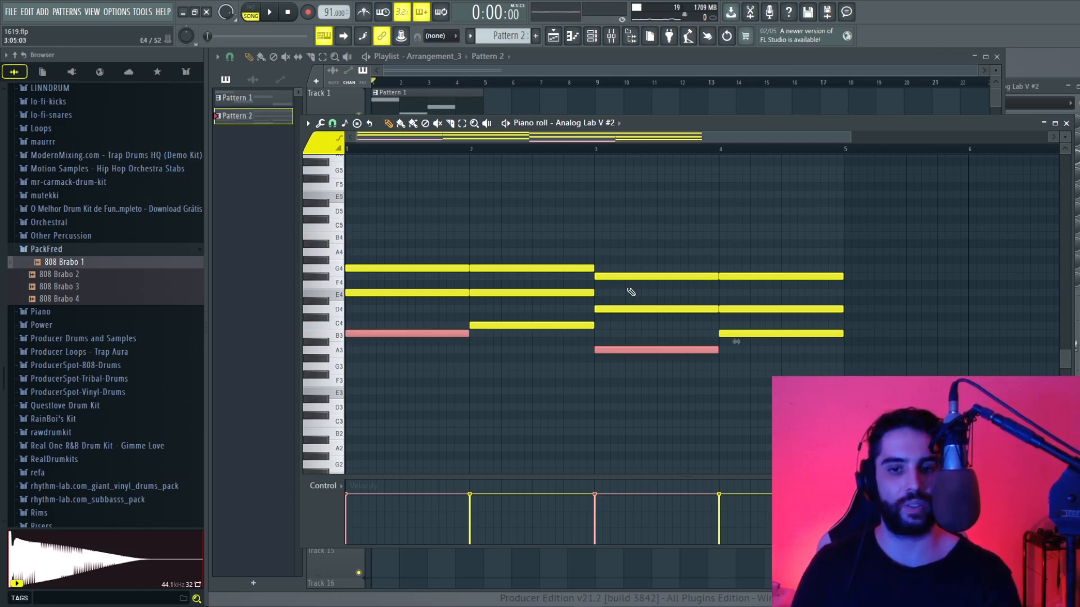
key(space)
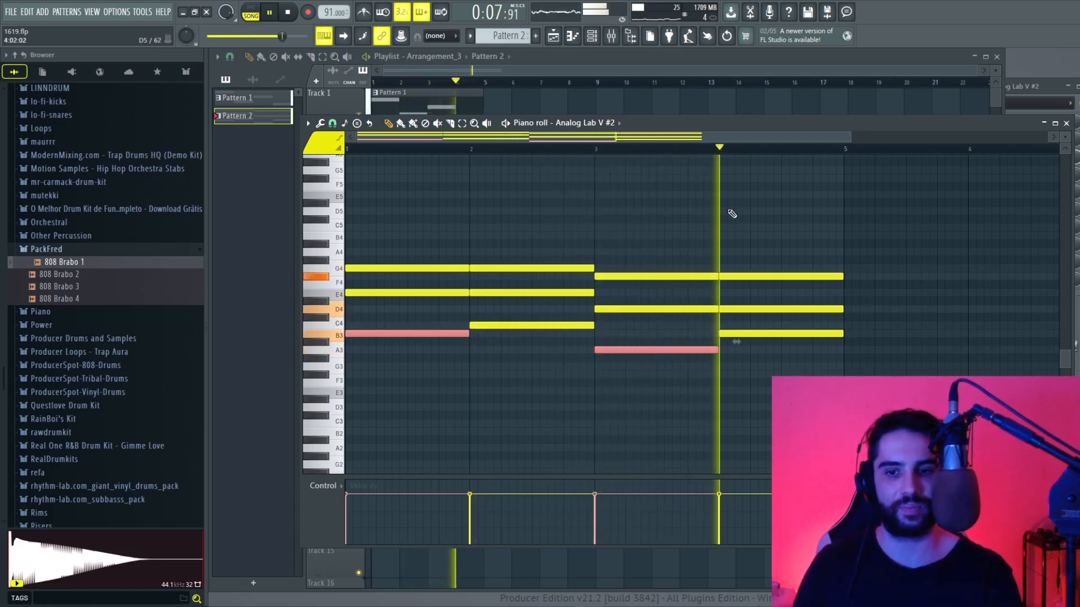
click(606, 211)
right_click(617, 212)
key(space)
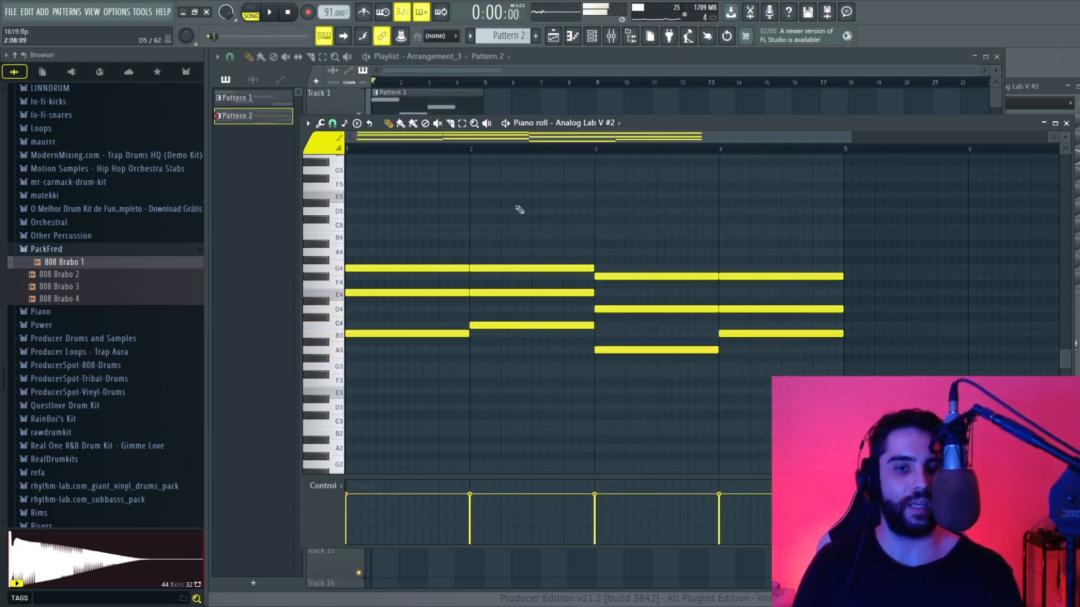
Examine where the root notes E4, C4, D4 and B3 sit within the inverted chords by selecting them together
ctrl+click(431, 293)
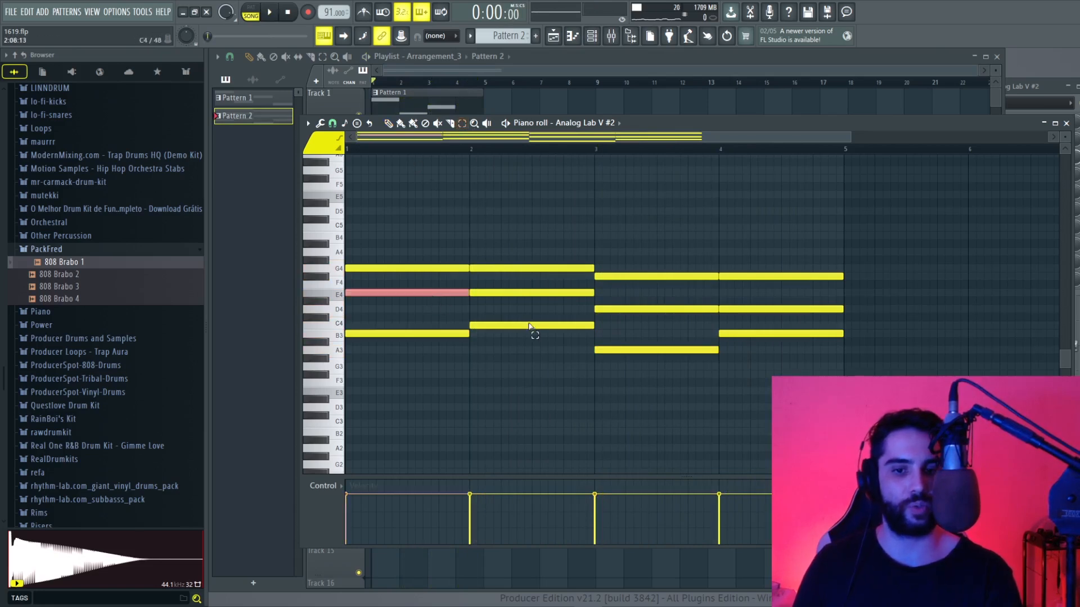
ctrl+click(530, 325)
ctrl+click(641, 309)
ctrl+click(722, 334)
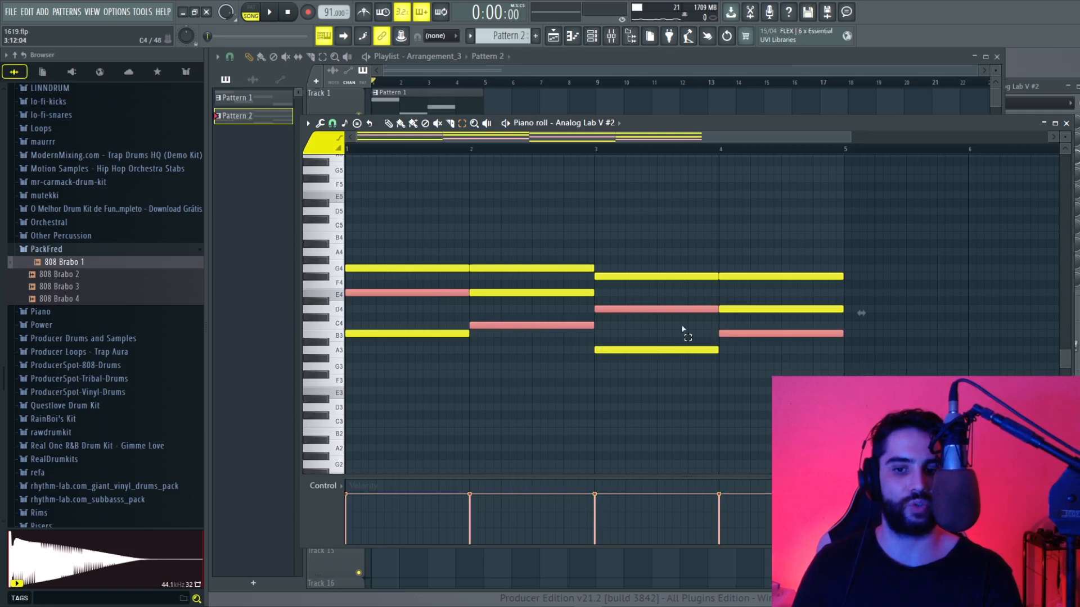
ctrl+click(701, 417)
drag(649, 217, 663, 362)
drag(429, 225, 405, 362)
ctrl+click(483, 366)
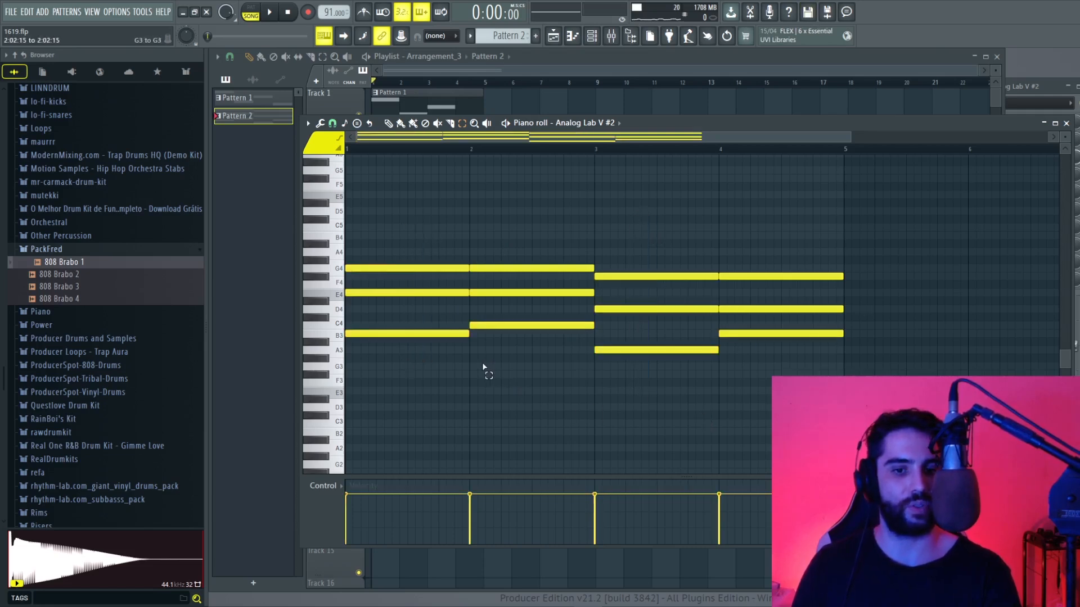
ctrl+click(419, 293)
ctrl+click(498, 325)
ctrl+click(652, 309)
ctrl+click(759, 334)
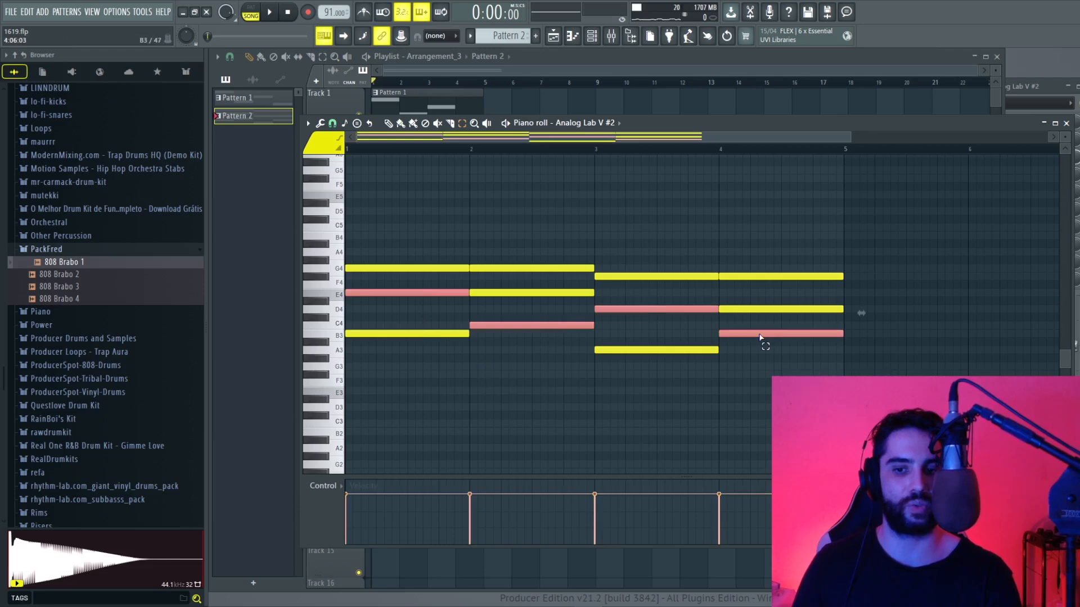
ctrl+click(634, 246)
scroll(430, 142, down, 2)
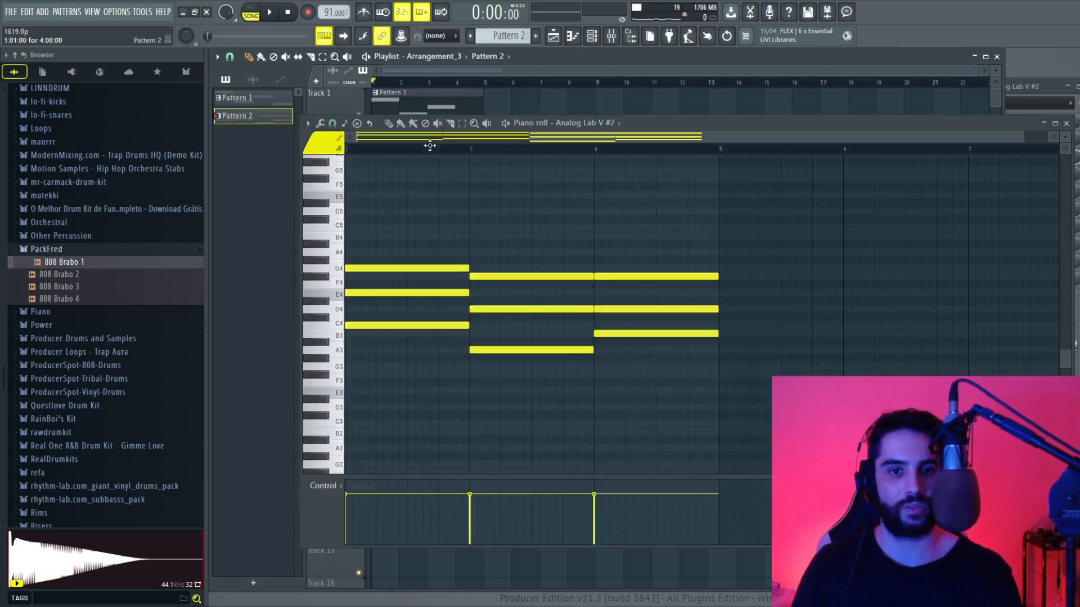
scroll(352, 142, up, 2)
scroll(353, 145, up, 1)
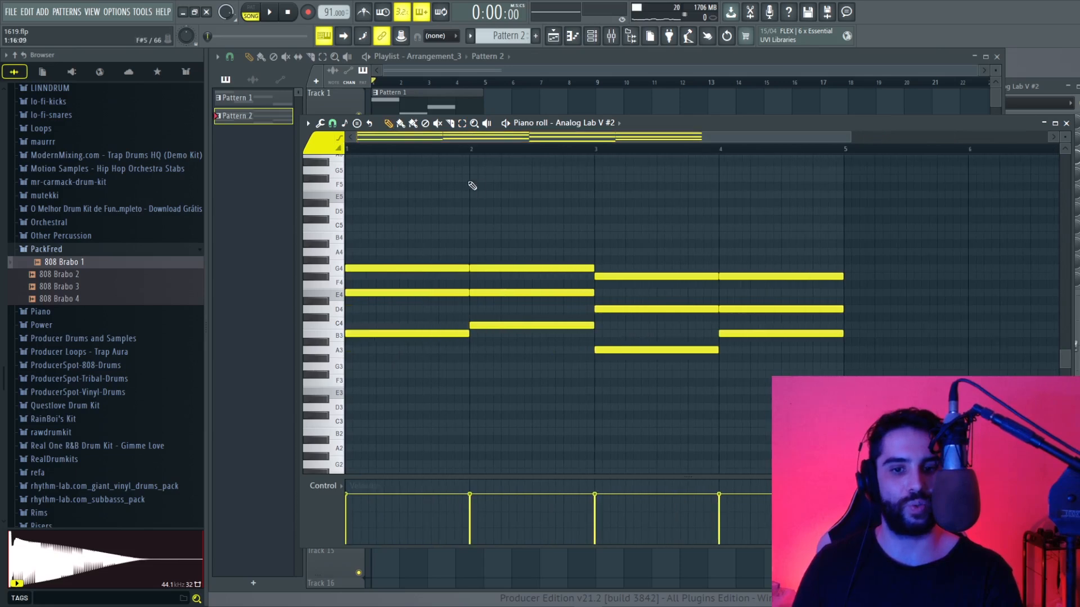
Raise the B3 note of bar 1 by one octave and lower it back to compare the two voicings
drag(462, 246, 359, 381)
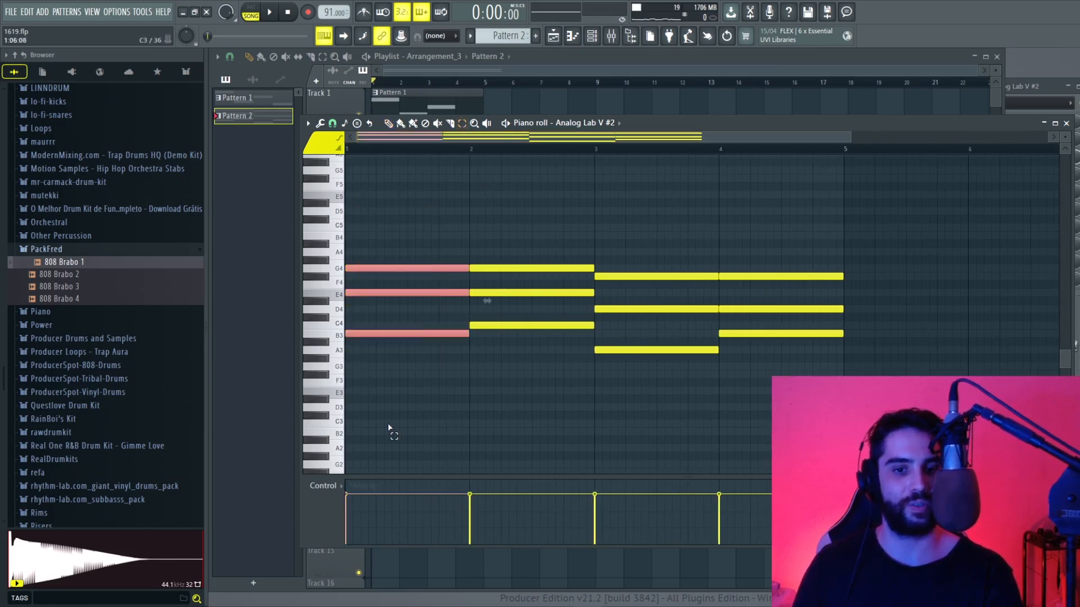
click(449, 315)
click(433, 334)
key(ctrl+Up)
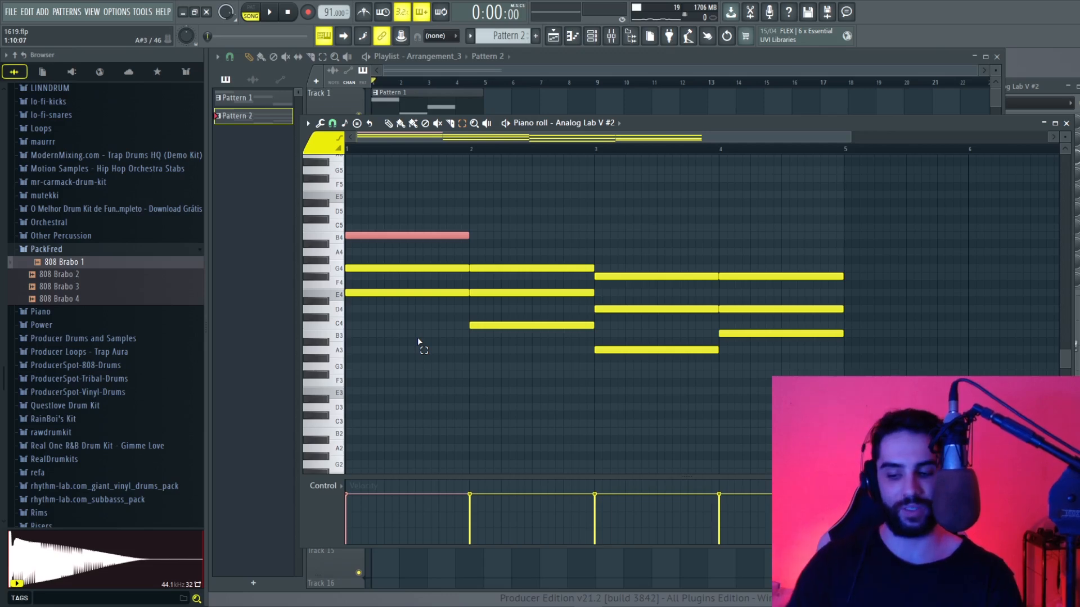
key(ctrl+Down)
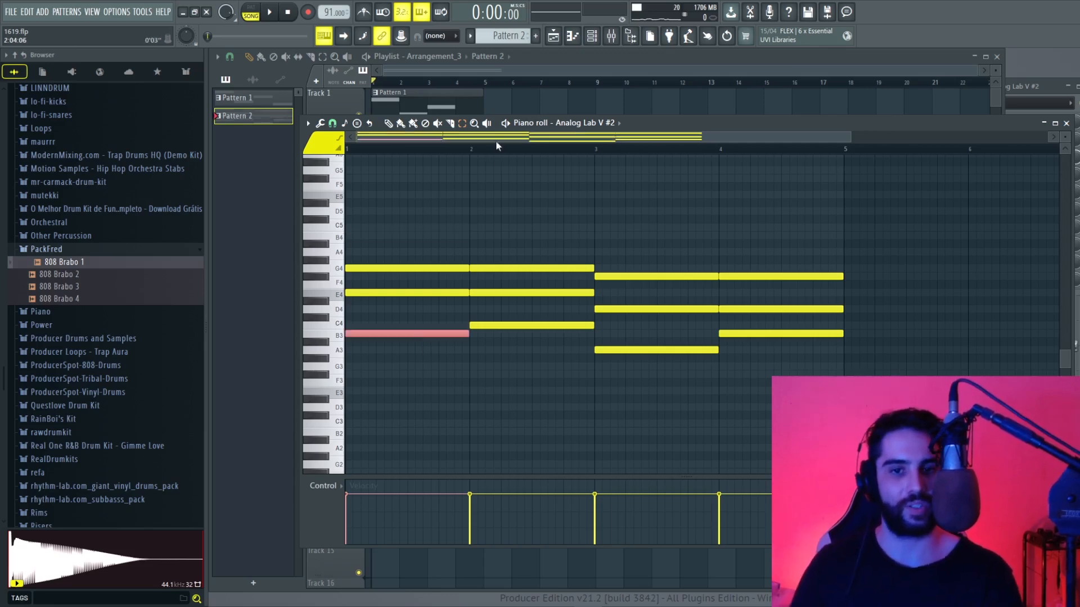
Draw a G major example triad in bar 5 with the notes G5, B5 and D6
drag(496, 140, 681, 138)
click(388, 124)
scroll(653, 254, up, 2)
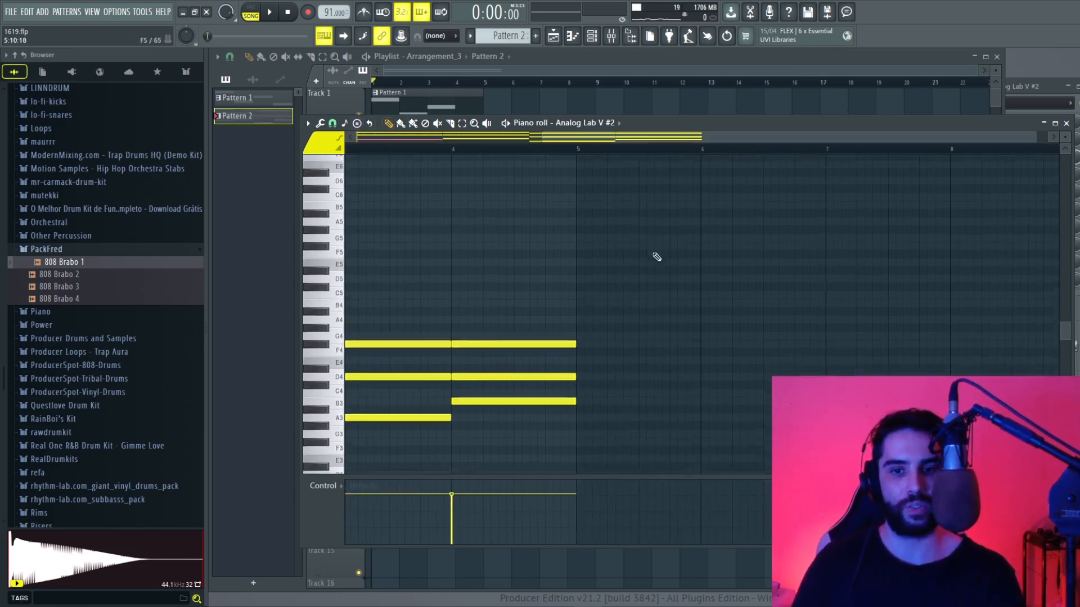
click(582, 248)
scroll(582, 250, up, 3)
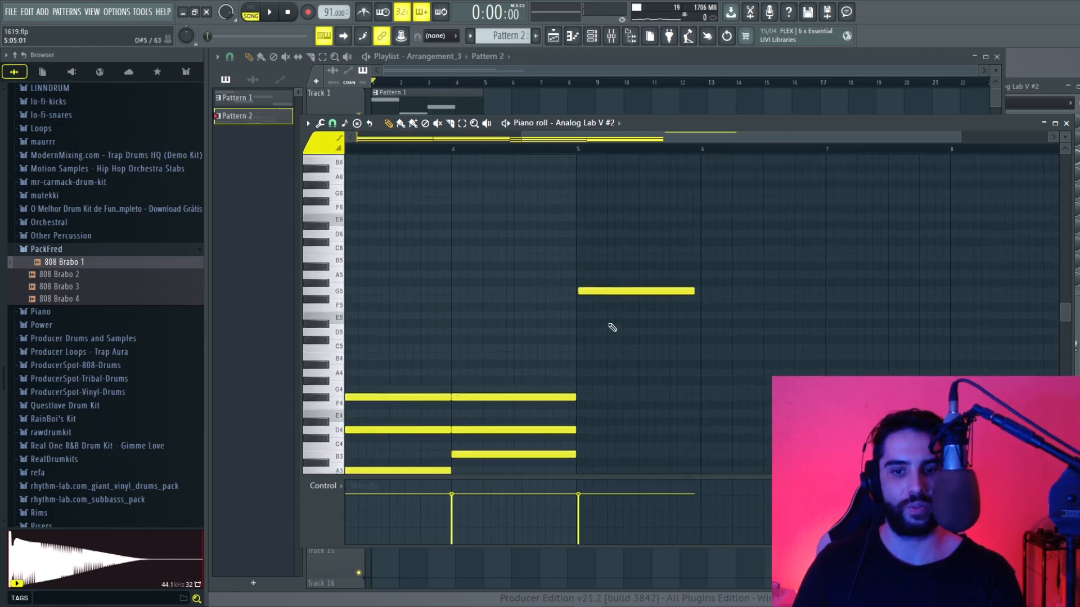
click(581, 259)
click(585, 236)
Draw a G minor example triad in bar 6 with the notes G5, A#5 and D6
click(703, 292)
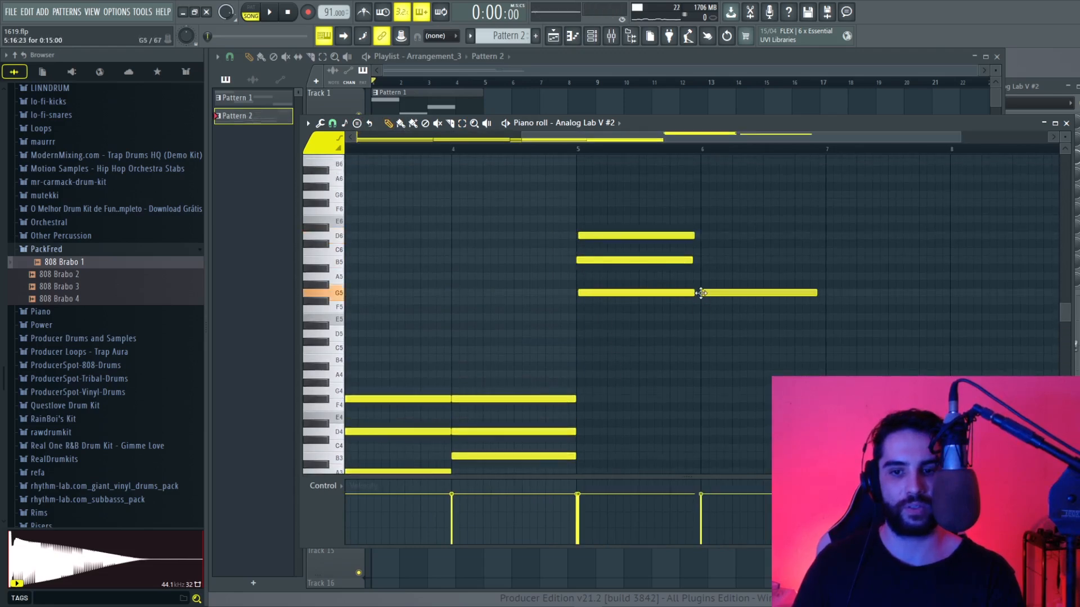
click(706, 269)
click(705, 236)
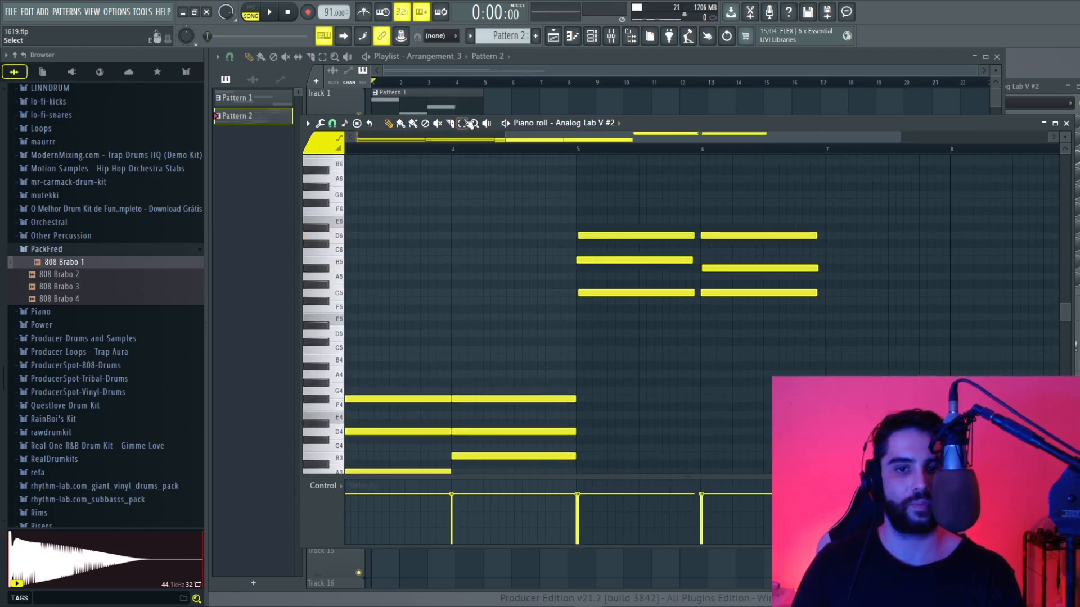
Compare the two example triads in bars 5 and 6 by selecting each one and their middle notes
drag(656, 225, 658, 369)
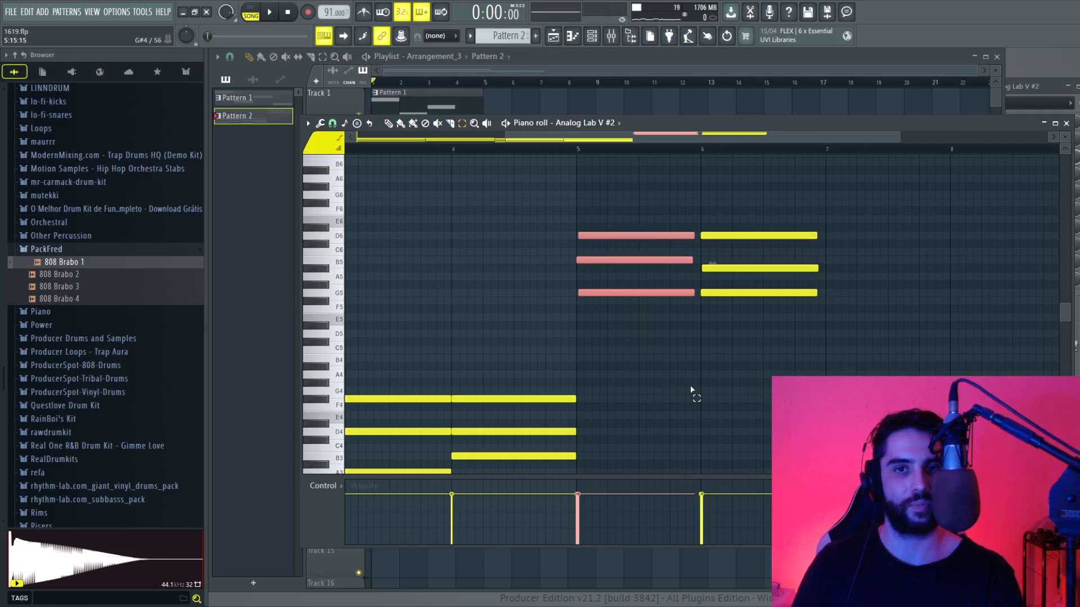
drag(755, 199, 732, 317)
click(858, 341)
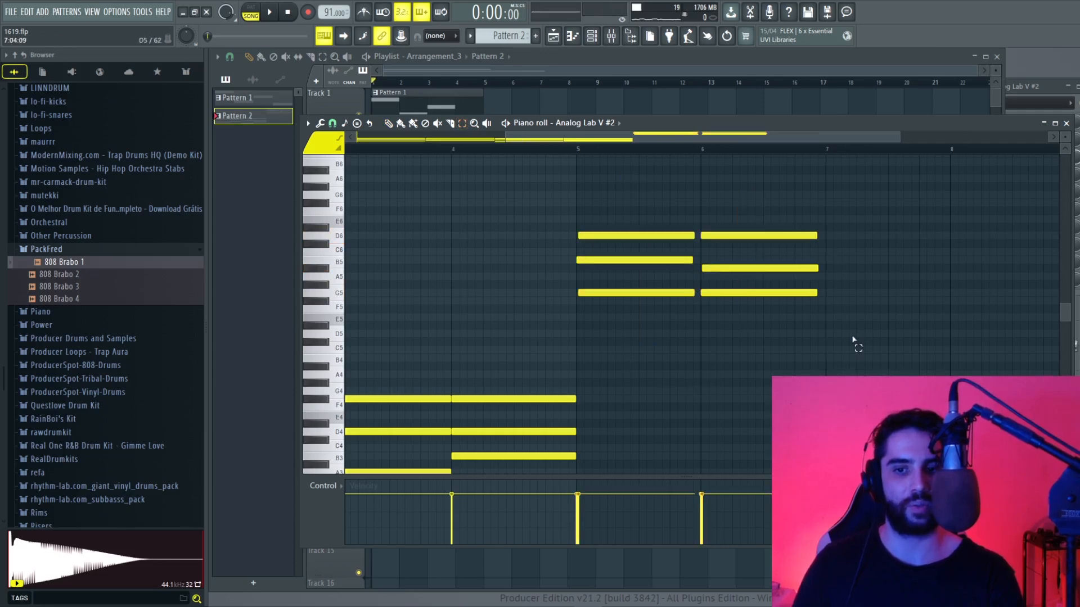
drag(591, 141, 652, 141)
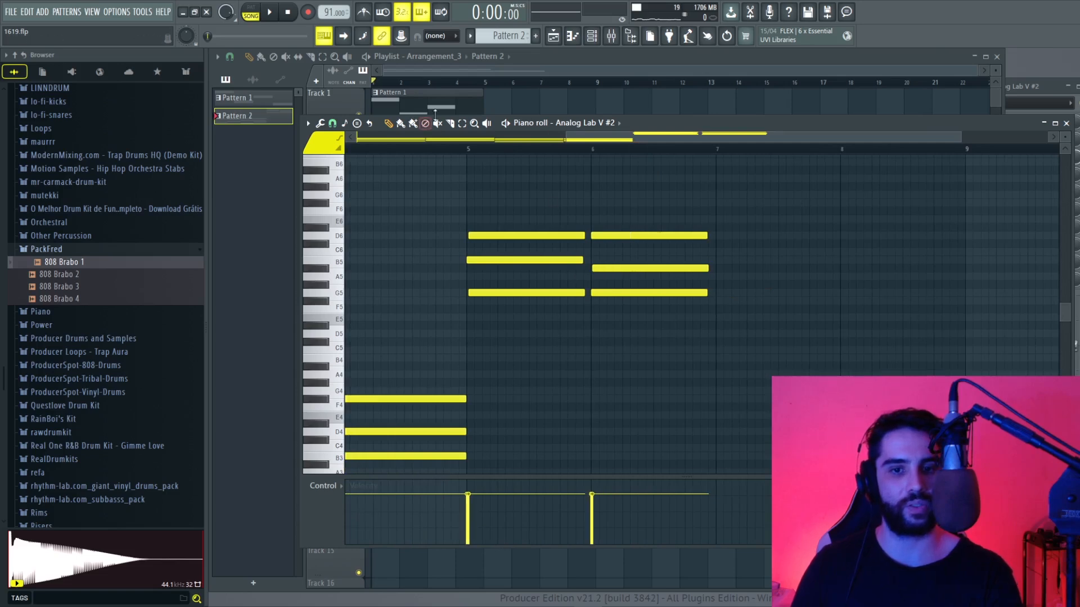
drag(456, 251, 710, 282)
click(488, 221)
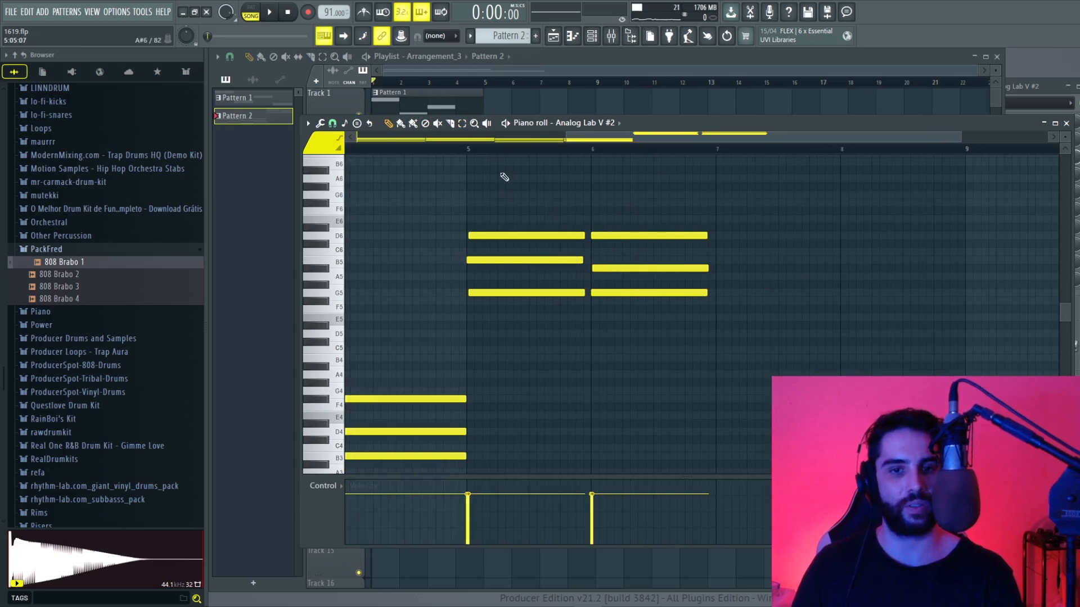
Compare the gap between the lowest and middle notes of the example triads in bars 5 and 6
click(536, 293)
click(544, 260)
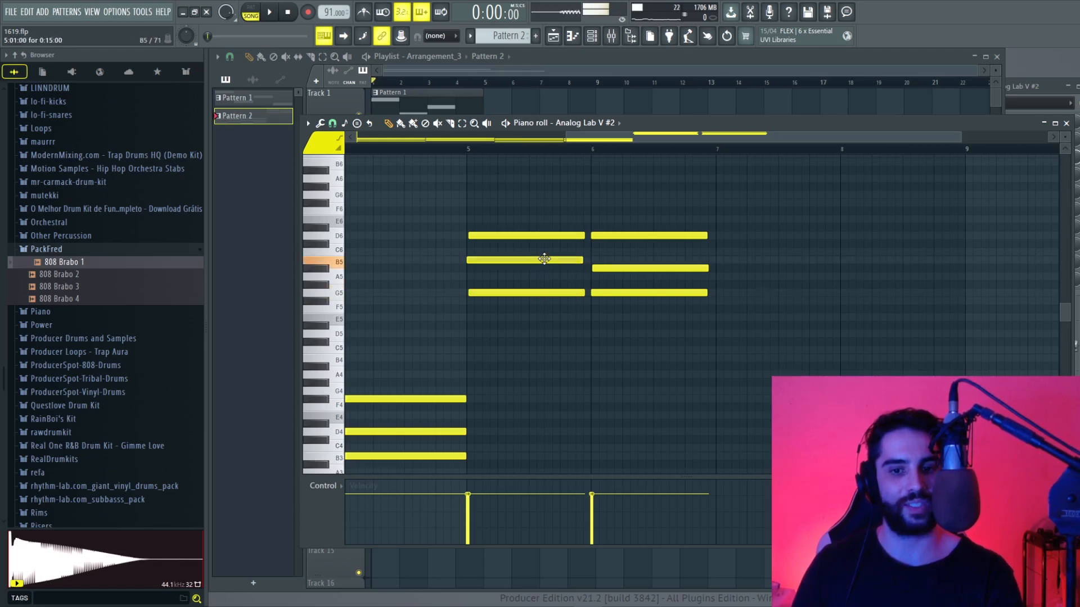
click(462, 124)
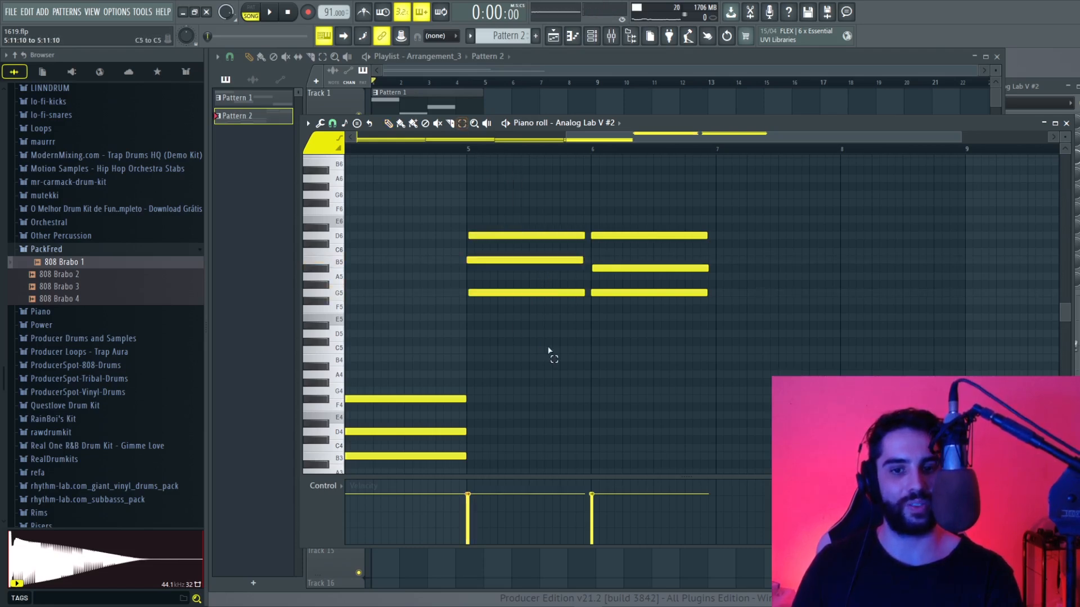
drag(559, 271, 556, 288)
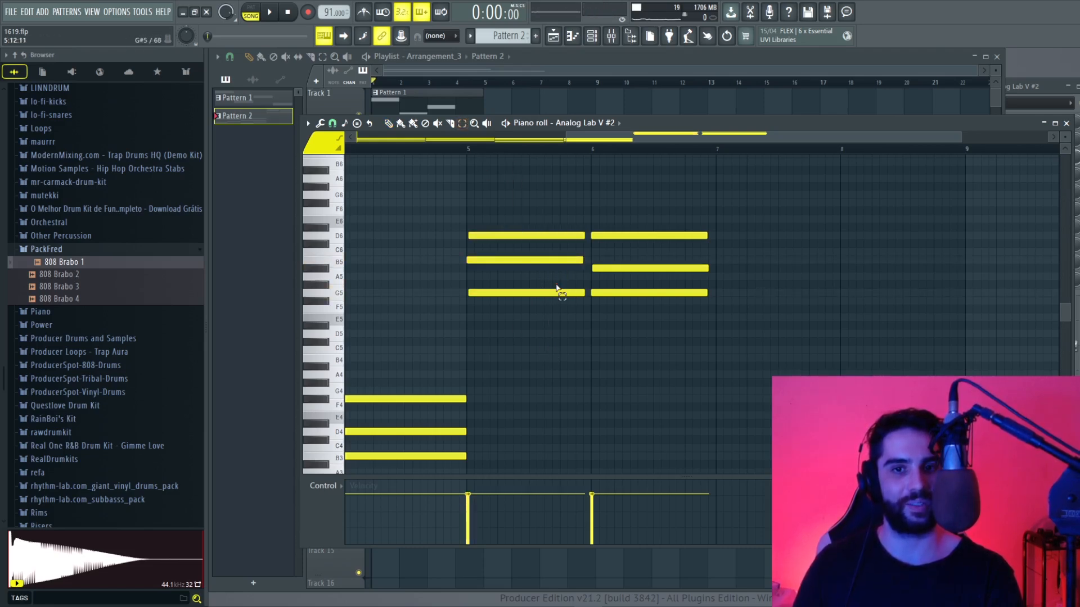
drag(663, 325, 678, 288)
click(705, 285)
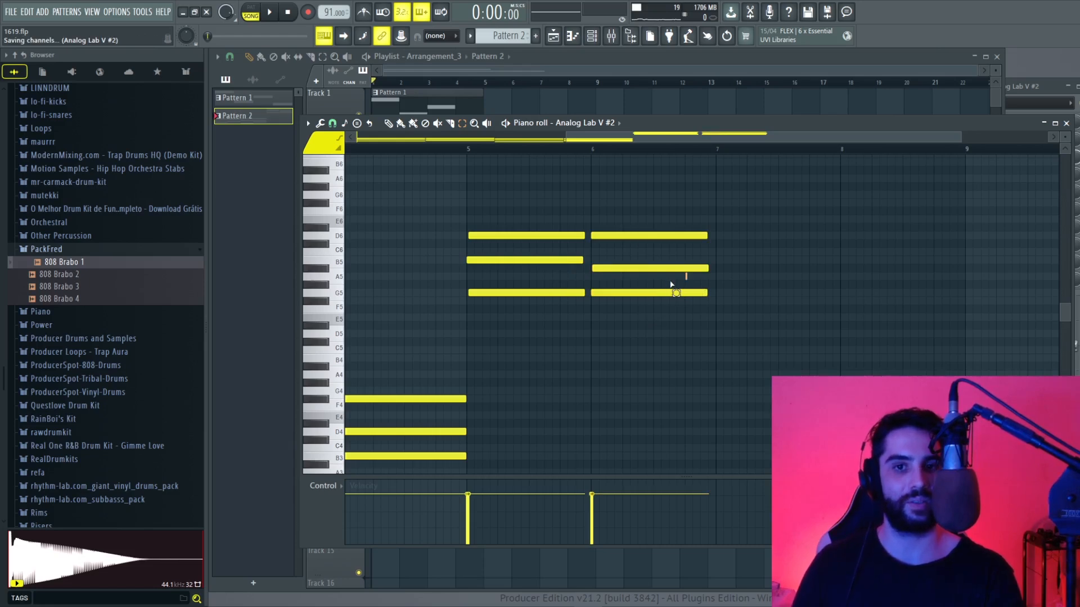
drag(688, 276, 680, 288)
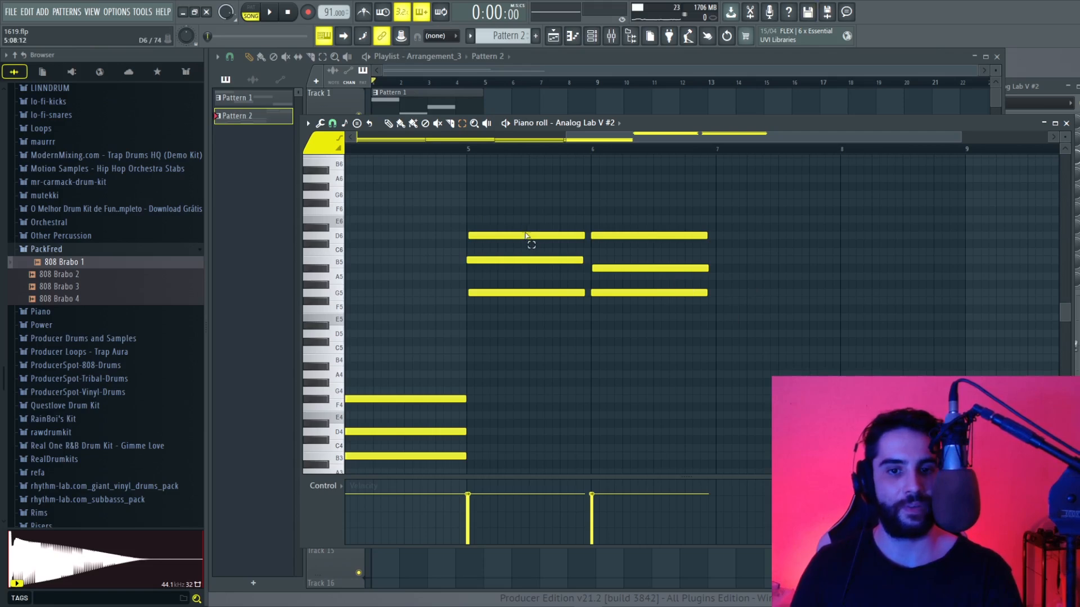
Move the playhead between the starts of bars 5 and 6 to compare the two example triads
click(465, 150)
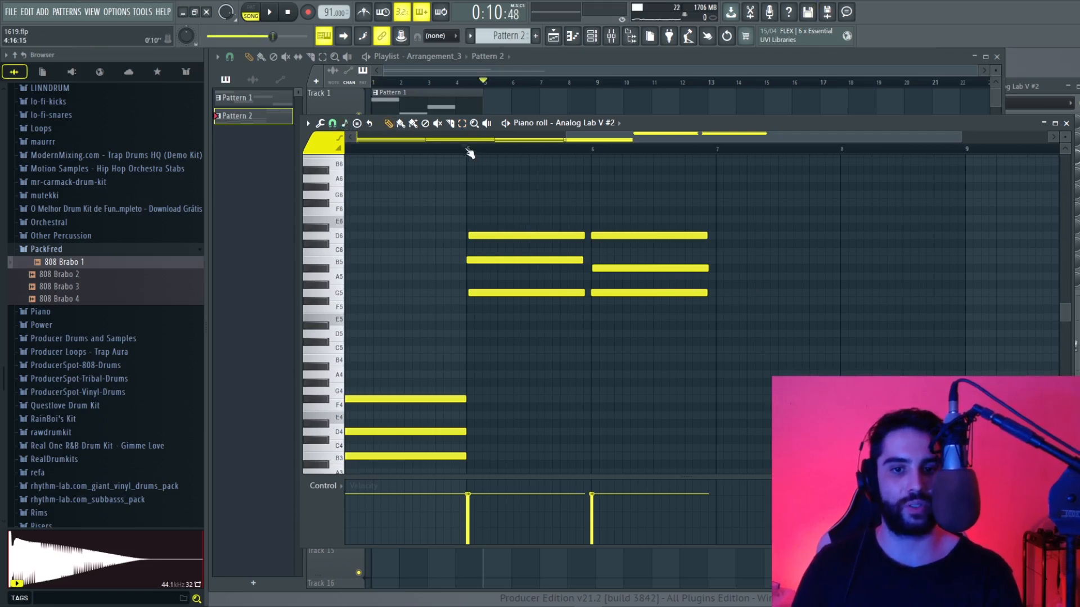
click(593, 150)
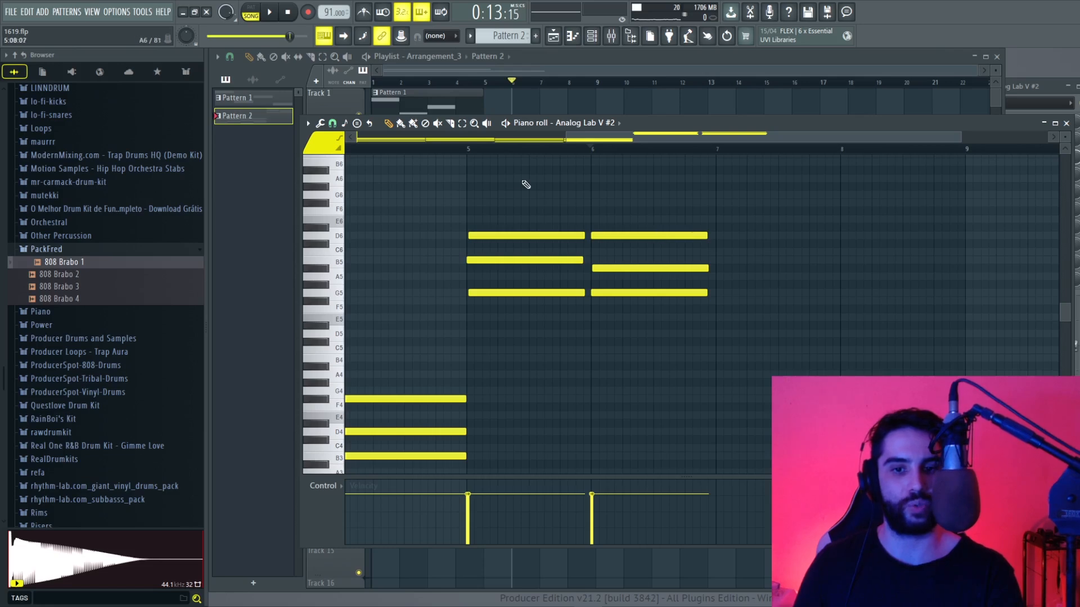
click(470, 151)
drag(591, 141, 581, 140)
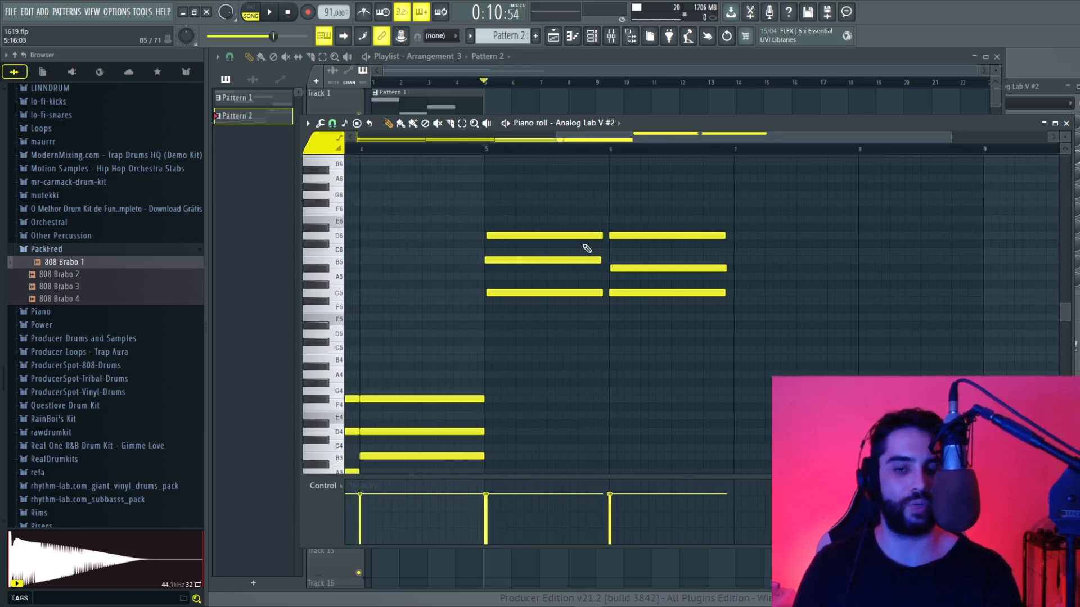
drag(755, 365, 487, 168)
click(790, 323)
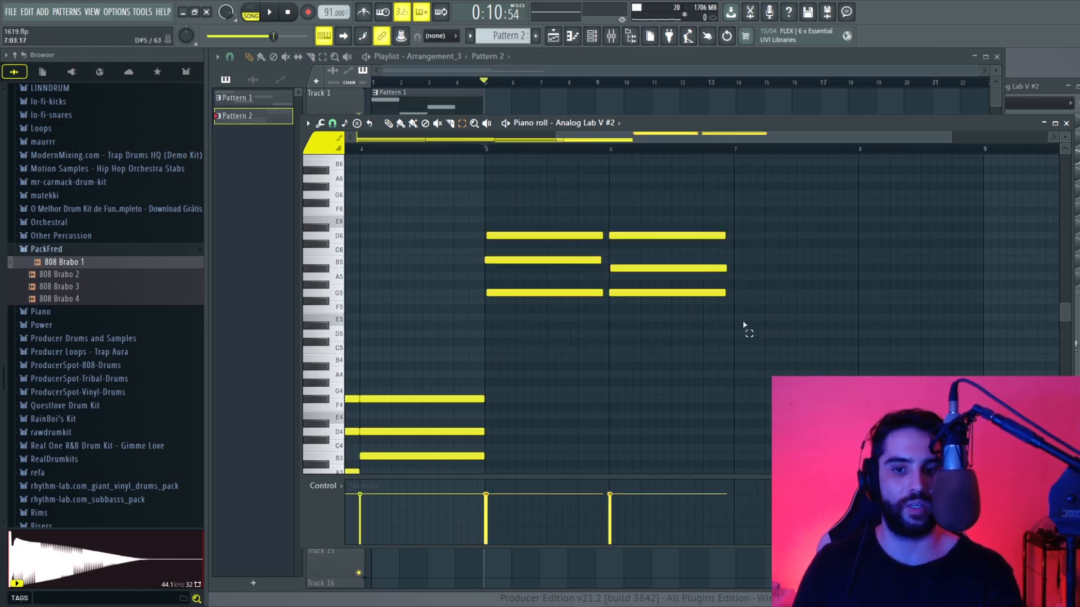
Draw an F#6 note above each example triad in bars 5 and 6 to make four-note chords
click(387, 123)
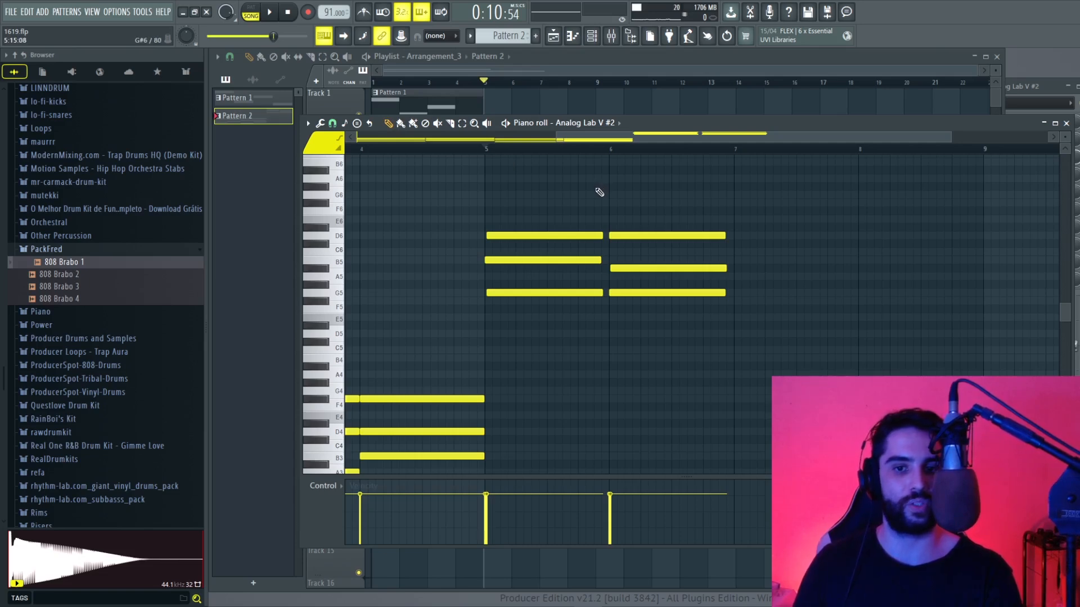
drag(609, 139, 602, 139)
scroll(562, 217, up, 3)
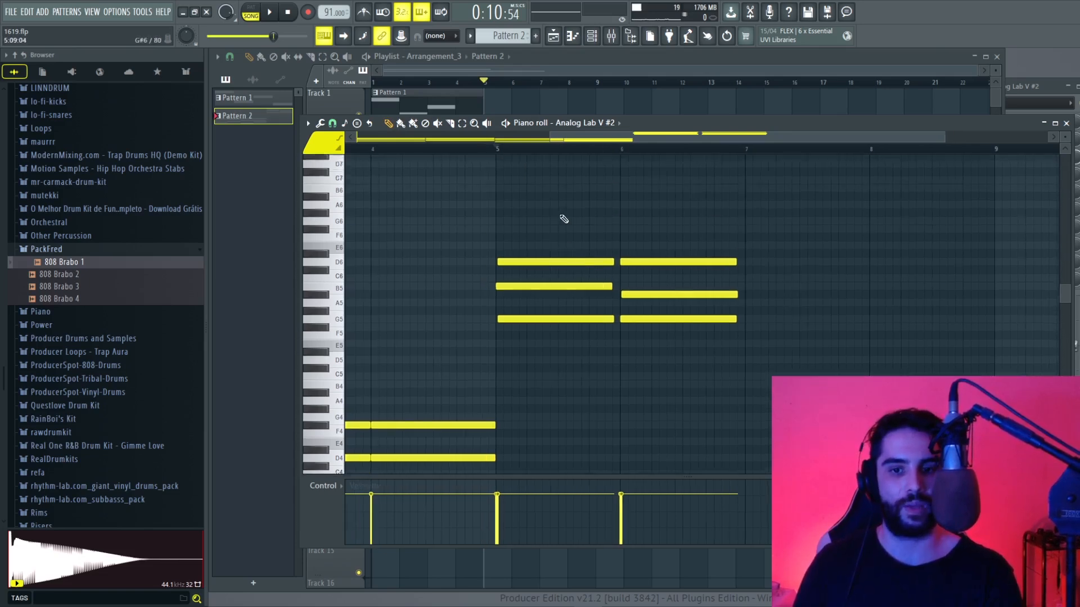
scroll(550, 212, down, 3)
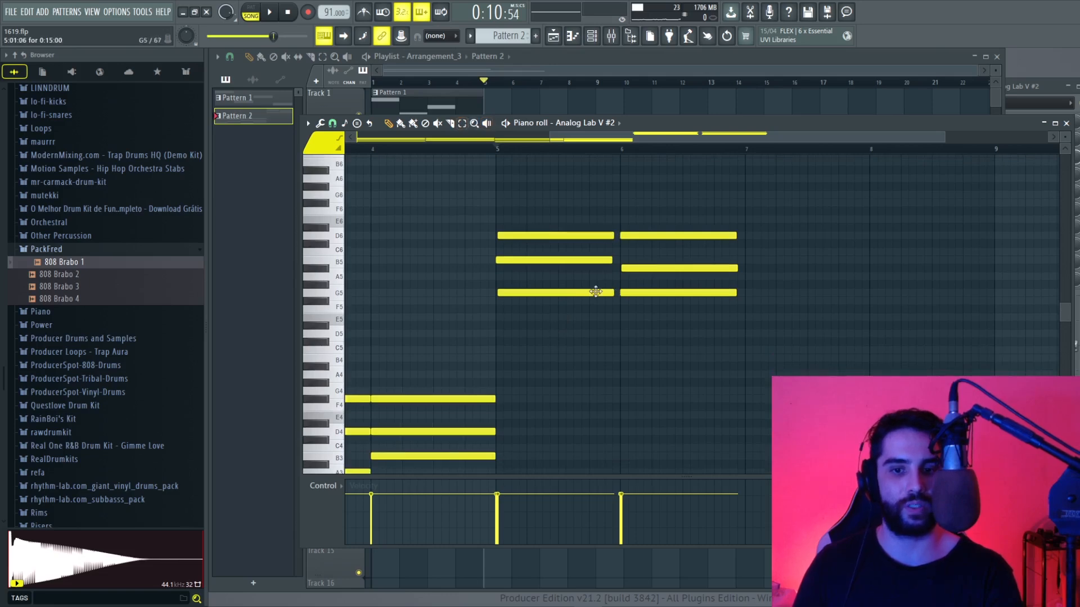
click(500, 202)
click(625, 203)
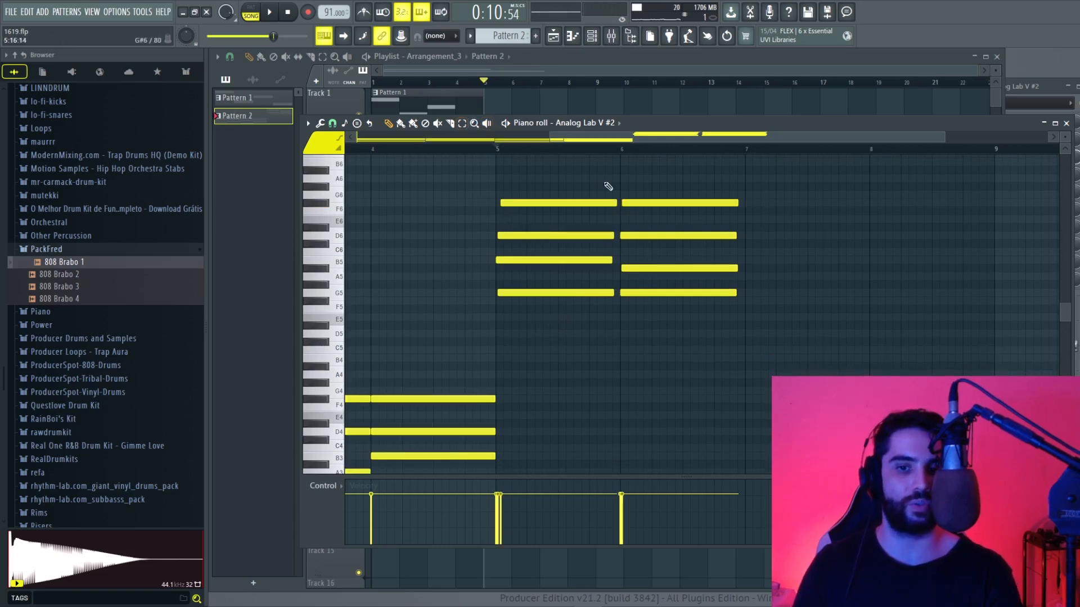
Compare the note spacing of the two four-note chords and play them from bar 5
click(462, 125)
drag(539, 175, 525, 298)
drag(650, 359, 636, 348)
drag(591, 208, 589, 217)
drag(696, 354, 673, 209)
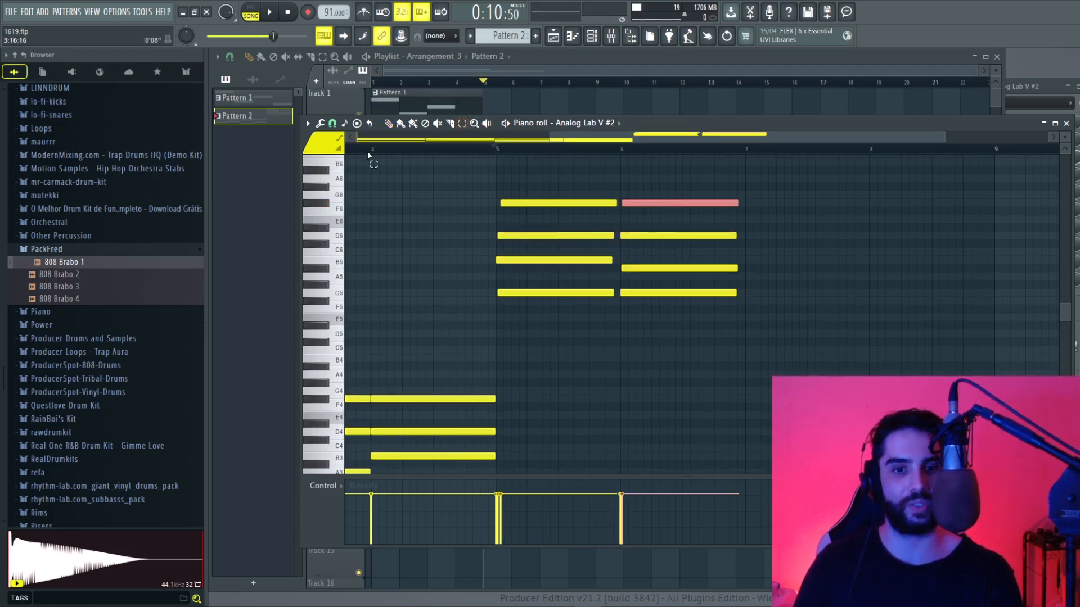
click(501, 151)
key(space)
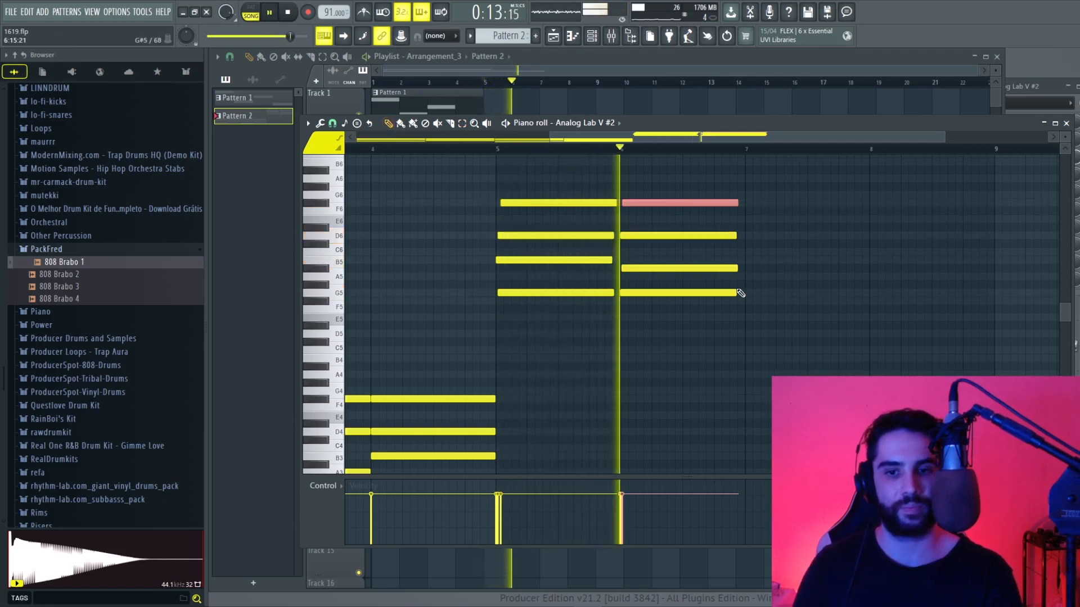
key(space)
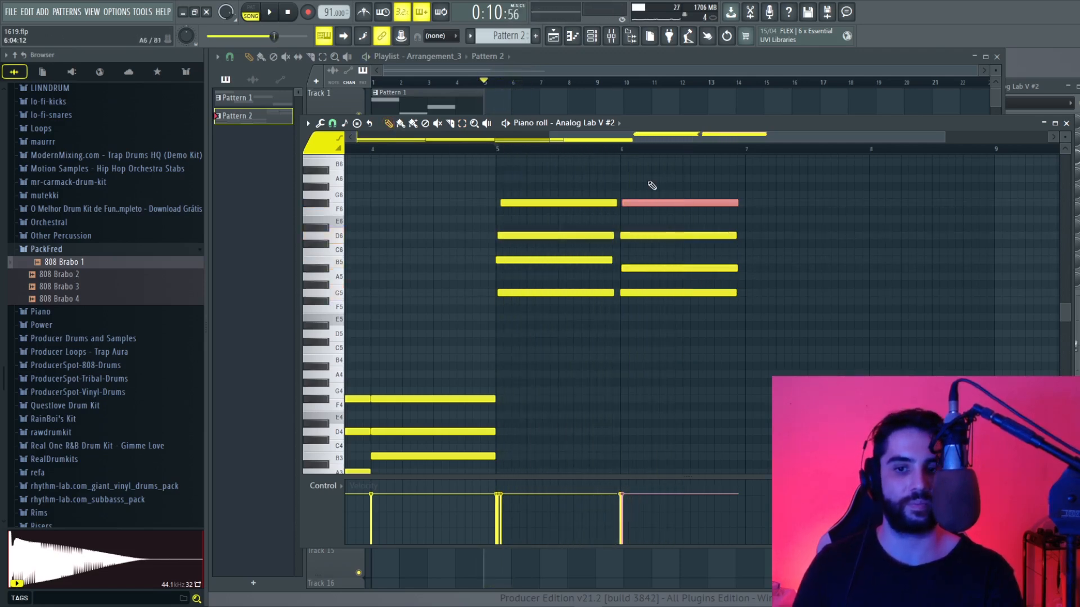
Delete the example chords in bars 5 and 6 and return to the four-bar progression
right_click(651, 191)
right_click(575, 194)
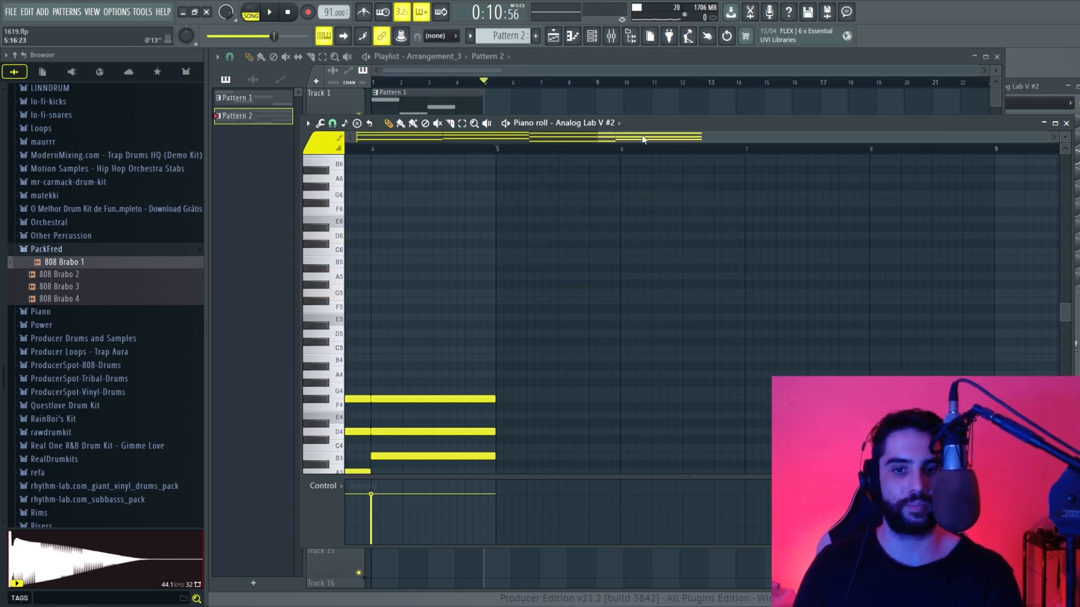
drag(644, 139, 402, 140)
scroll(577, 324, down, 5)
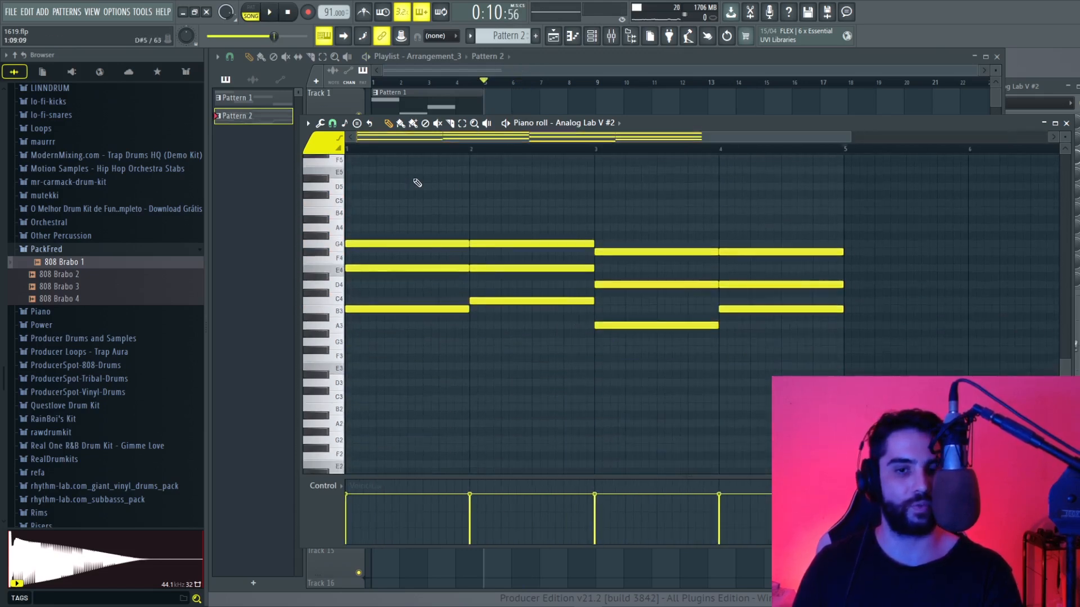
key(space)
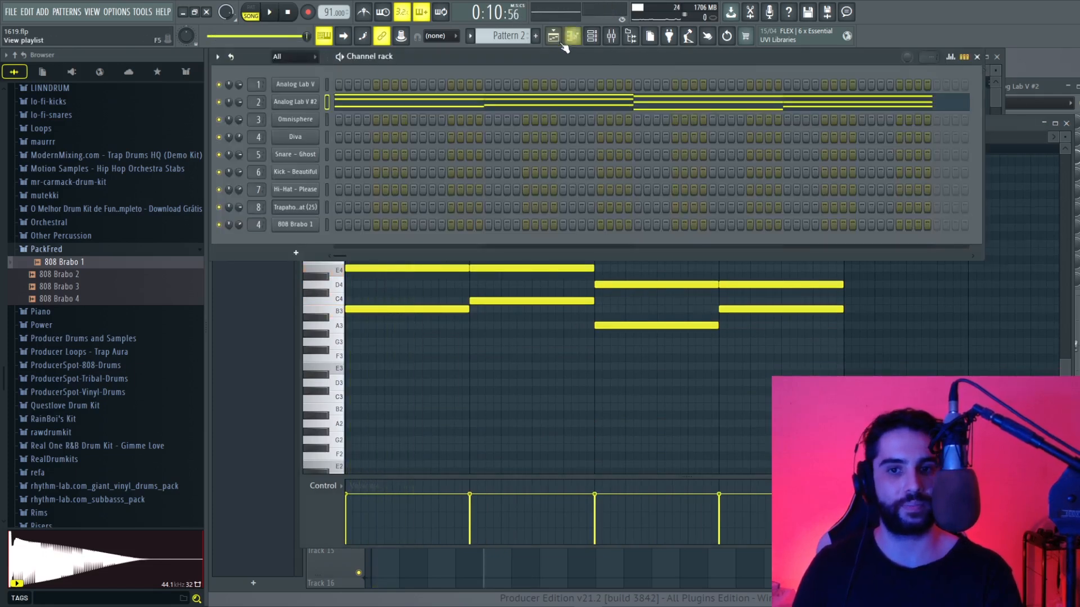
click(838, 364)
right_click(838, 366)
scroll(700, 294, up, 2)
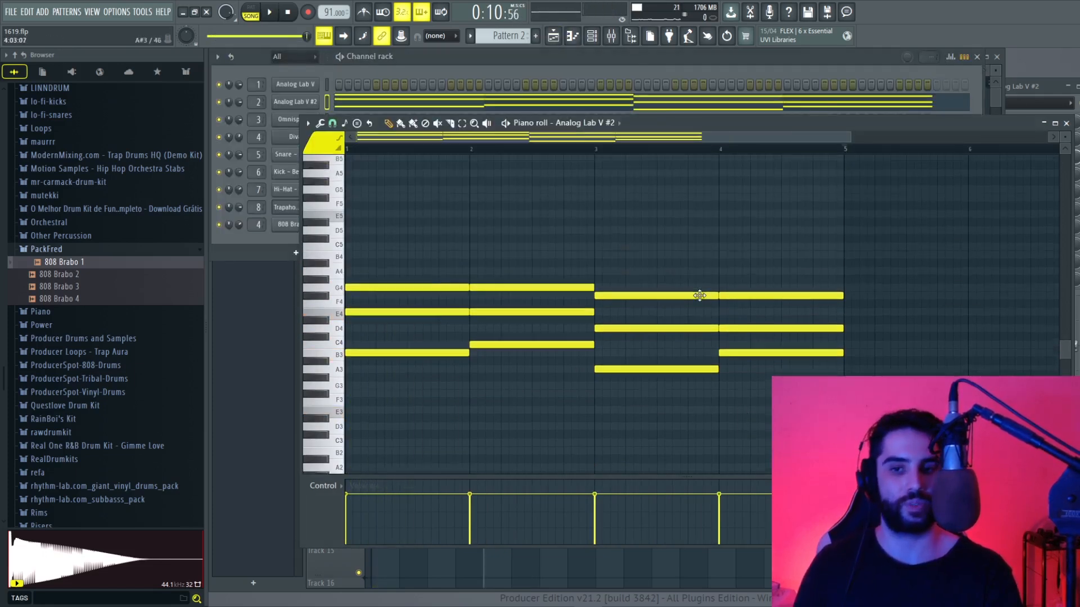
Draw a B minor example triad (B4, D5, F#5) in bar 5 and a B major one (B4, D#5, F#5) in bar 6
drag(594, 137, 745, 141)
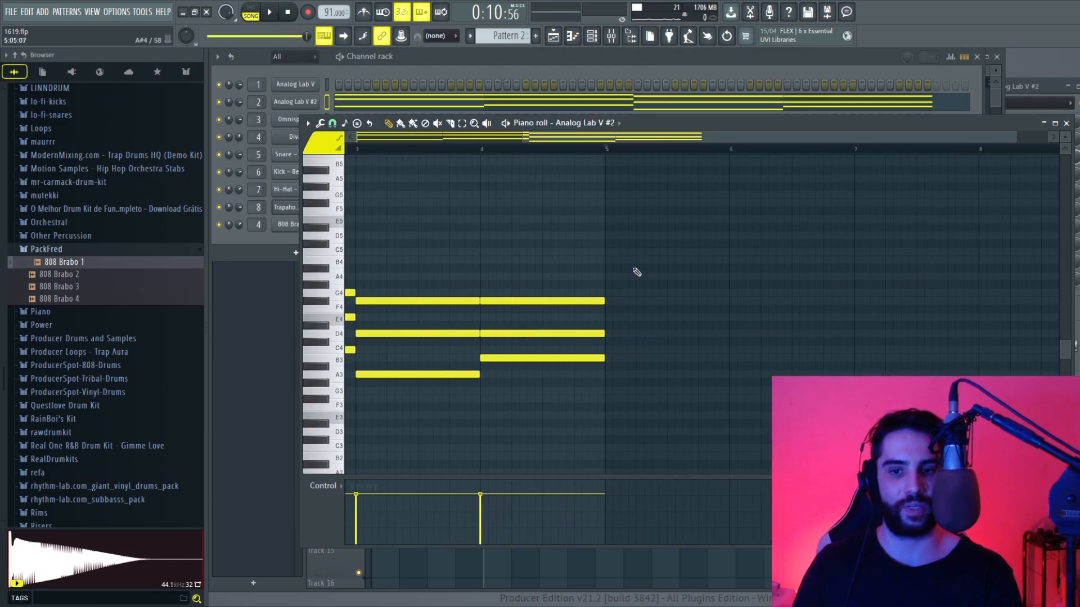
click(614, 260)
click(614, 236)
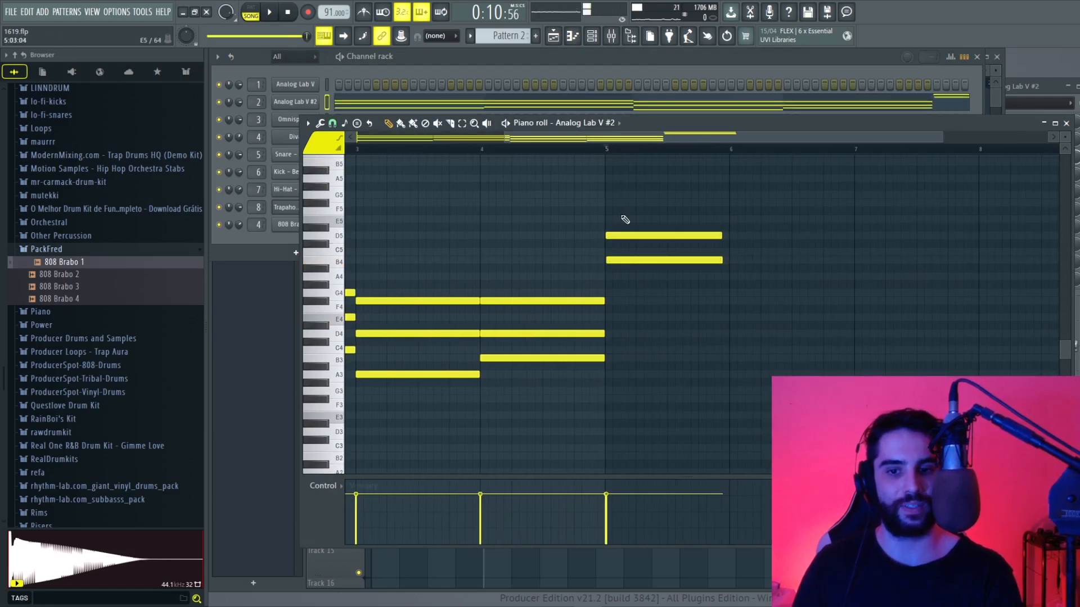
click(609, 204)
click(734, 260)
click(731, 228)
click(734, 202)
scroll(529, 174, right, 2)
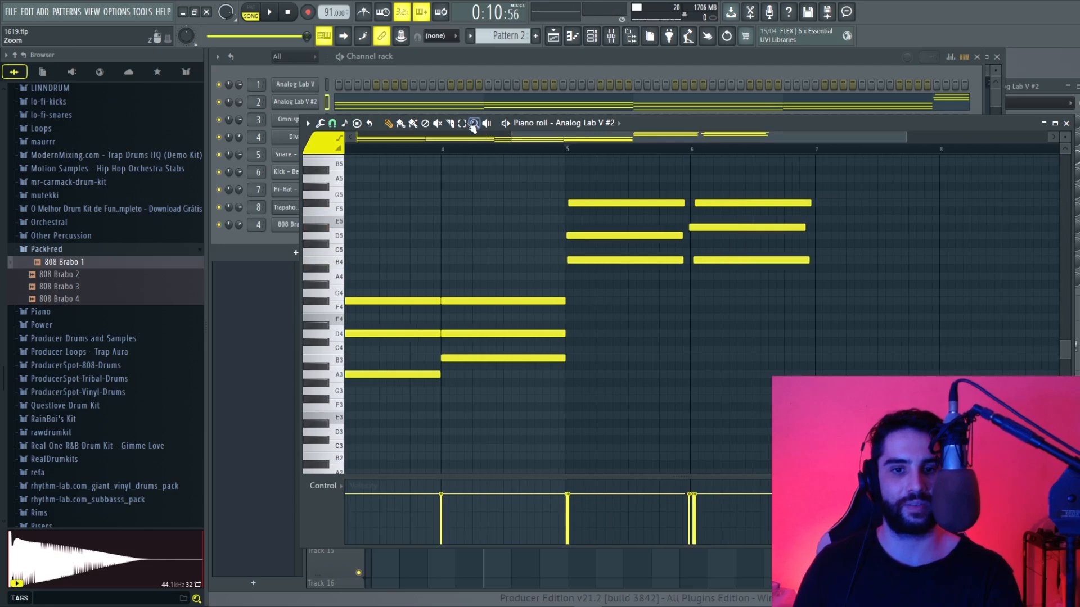
Compare the intervals of the two B example triads, focusing on the middle note D5 versus D#5
drag(643, 167, 618, 246)
drag(619, 250, 626, 305)
drag(638, 242, 645, 223)
drag(747, 160, 739, 259)
click(739, 261)
click(736, 239)
click(740, 227)
Examine the note spacing of the progression's chords in bars 1 to 3
drag(697, 137, 541, 138)
drag(437, 273, 421, 309)
mouse_move(437, 208)
mouse_down()
mouse_move(395, 319)
mouse_move(429, 313)
mouse_move(421, 325)
mouse_up()
scroll(402, 332, down, 1)
click(409, 334)
drag(431, 231, 406, 360)
drag(658, 228, 613, 433)
mouse_move(663, 317)
mouse_down()
mouse_move(656, 341)
mouse_move(652, 305)
mouse_up()
drag(662, 216, 667, 421)
click(579, 427)
mouse_move(507, 301)
mouse_down()
mouse_move(514, 329)
mouse_move(518, 314)
mouse_up()
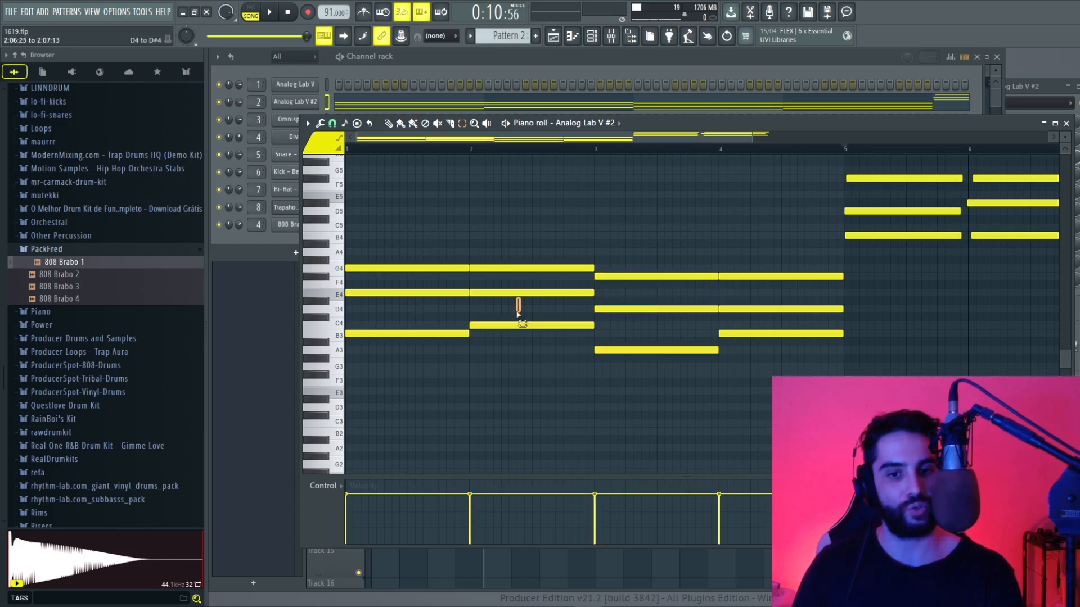
drag(518, 266, 517, 280)
click(567, 240)
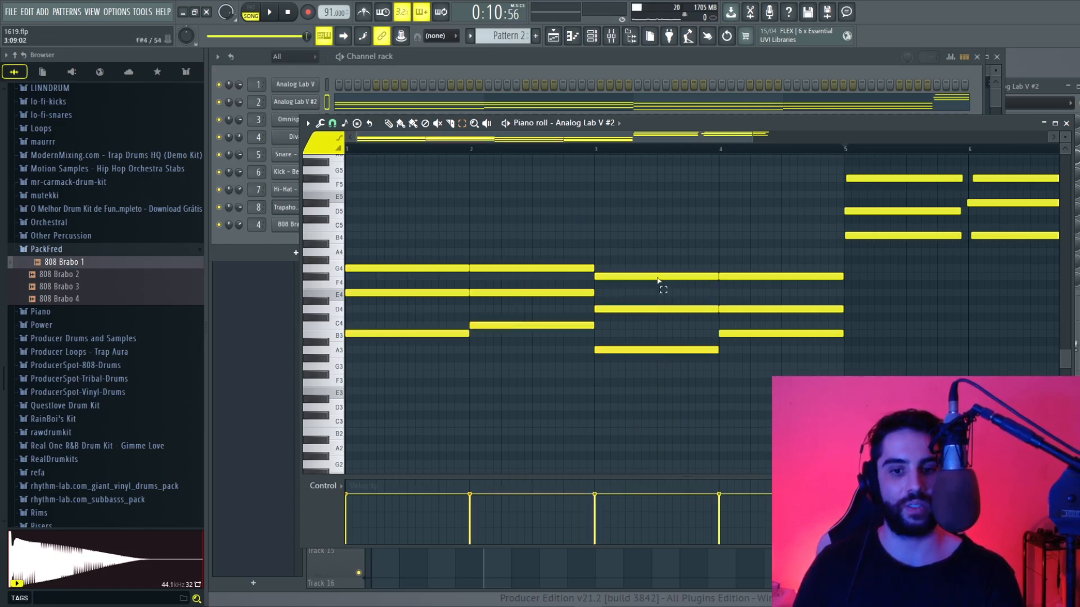
Compare the B major example triad in bar 6 with the bar 4 chord, picking out its B3 and D4 notes
drag(1009, 281, 1002, 169)
click(911, 265)
drag(797, 234, 787, 335)
click(779, 332)
click(775, 334)
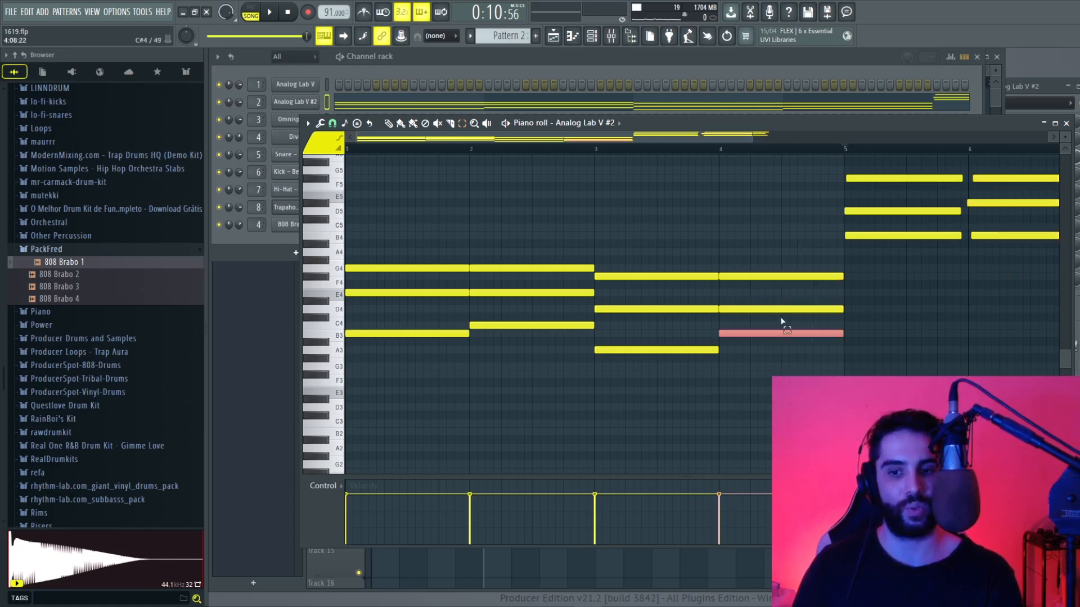
click(779, 309)
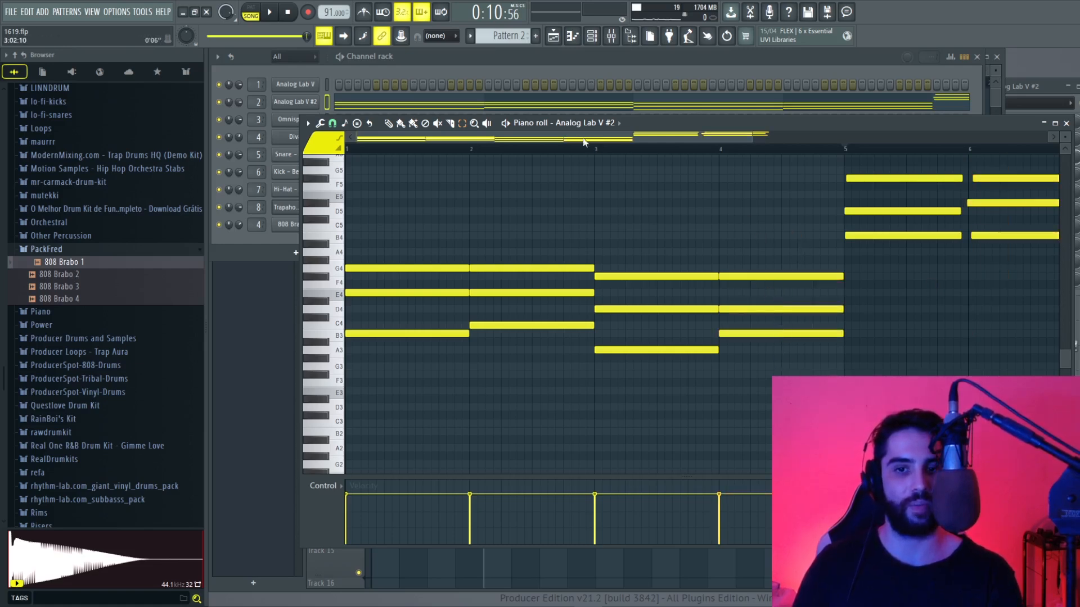
Delete the example triads in bars 5 and 6
drag(583, 141, 708, 140)
scroll(799, 281, up, 2)
drag(922, 363, 660, 205)
key(Delete)
Switch to Pattern 3 and paste the copied chord progression into its Omnisphere channel
click(956, 69)
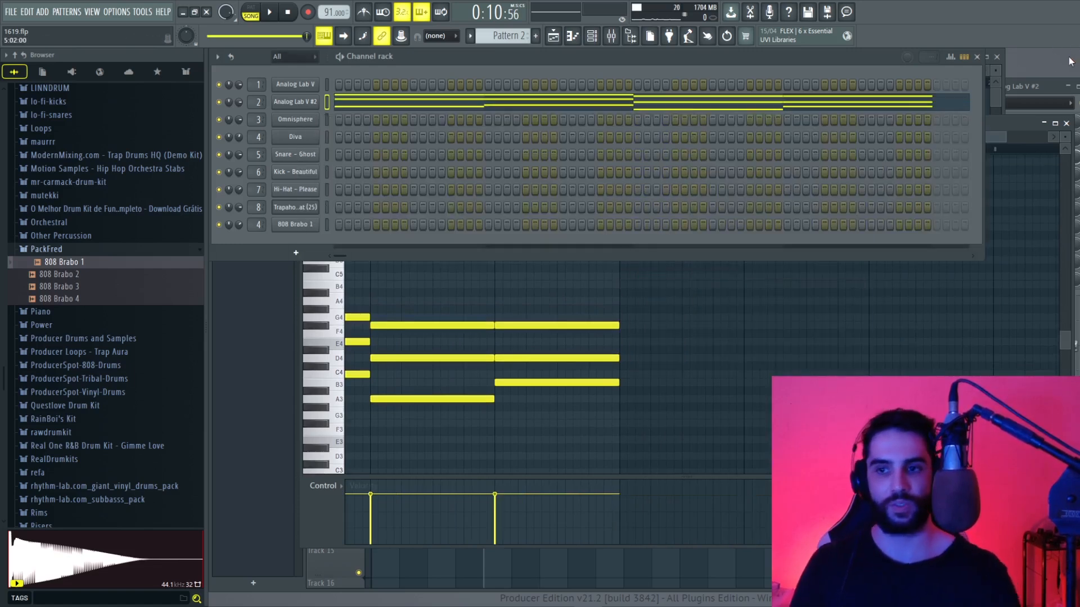
click(554, 37)
click(592, 37)
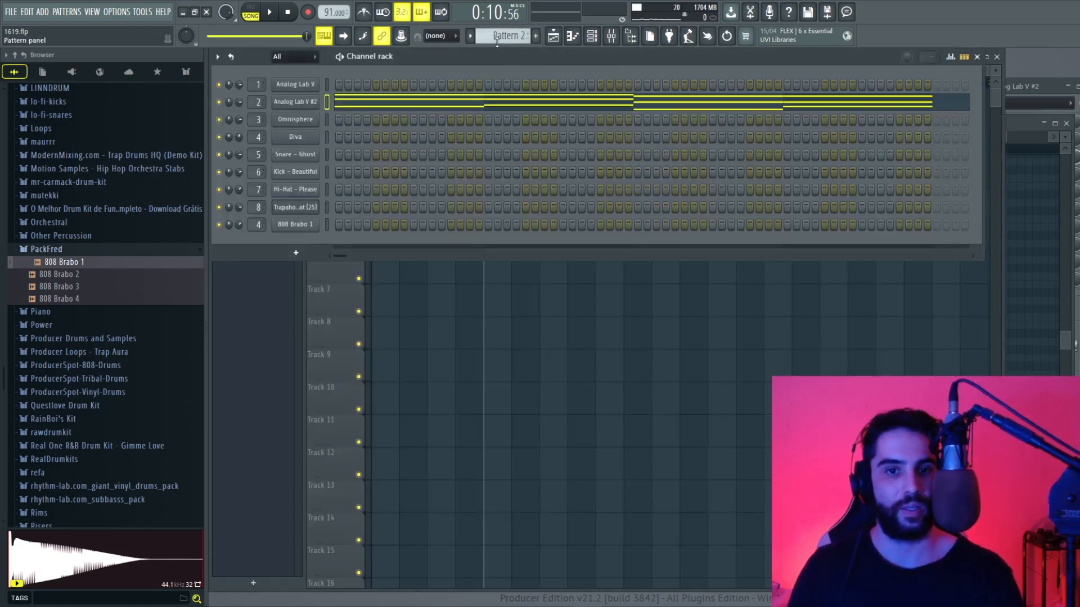
click(536, 35)
click(327, 118)
key(ctrl+v)
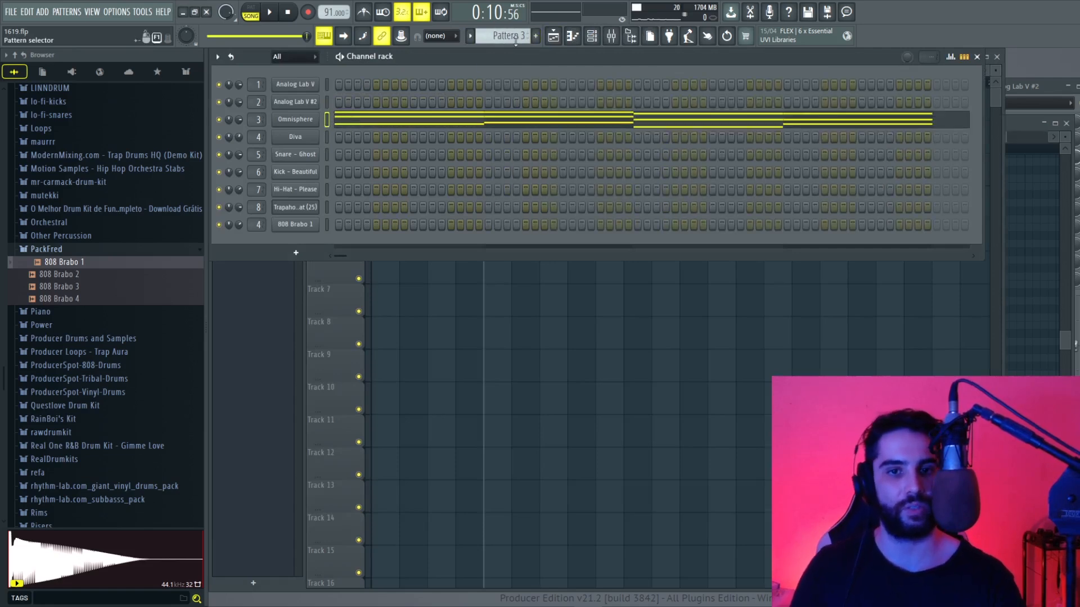
Place Pattern 3 on Track 3 of the playlist starting at bar 1 and play the arrangement
click(553, 37)
drag(429, 172, 400, 173)
key(space)
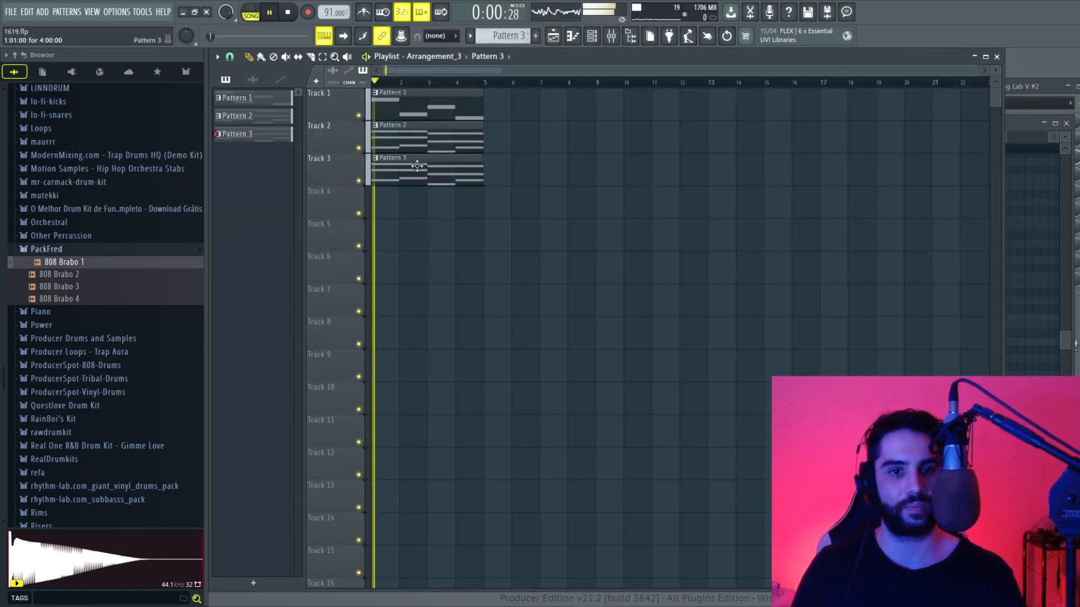
Open Pattern 3's Omnisphere notes, raise all the chords by one octave and play the pattern
double_click(414, 176)
key(l)
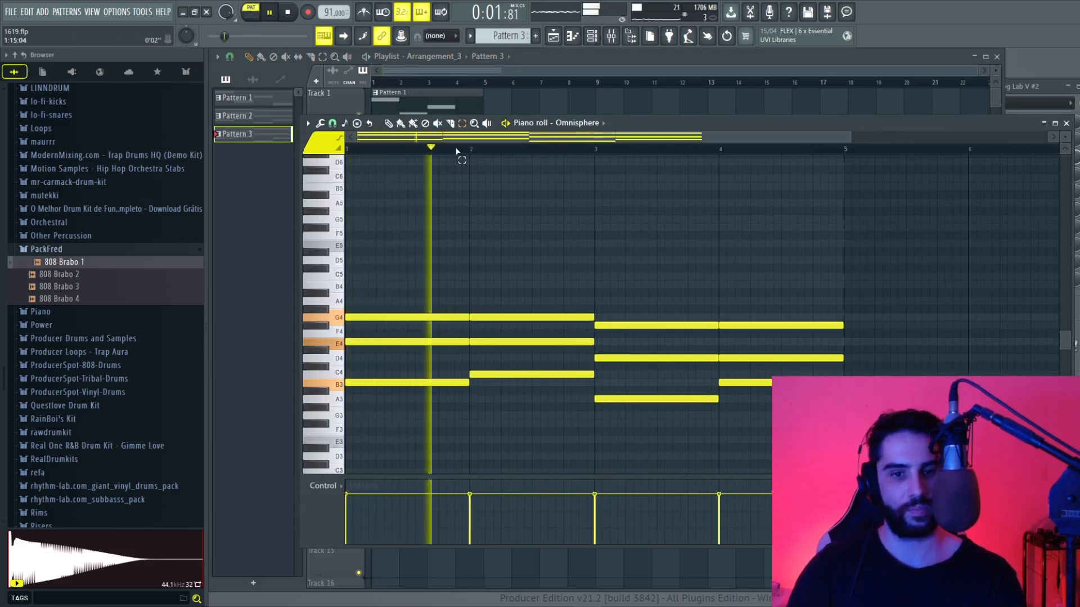
key(ctrl+Up)
key(space)
key(space)
scroll(618, 212, up, 2)
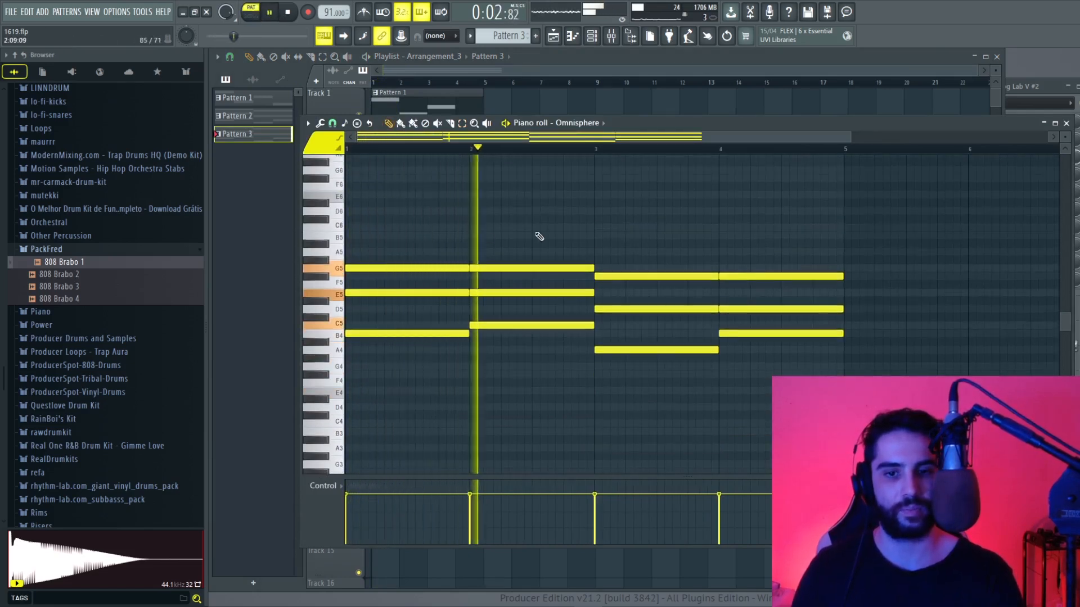
Add a short D6 note at the end of bar 2, followed by a long A5 note across most of bar 3
click(564, 211)
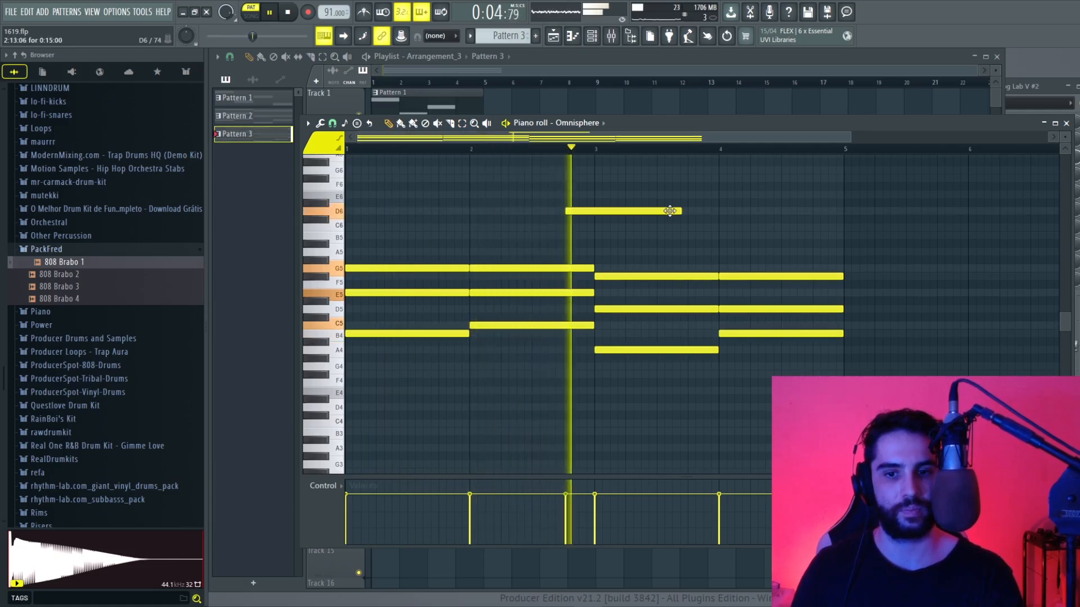
key(space)
drag(679, 211, 595, 255)
key(space)
click(672, 252)
right_click(678, 252)
drag(622, 252, 712, 252)
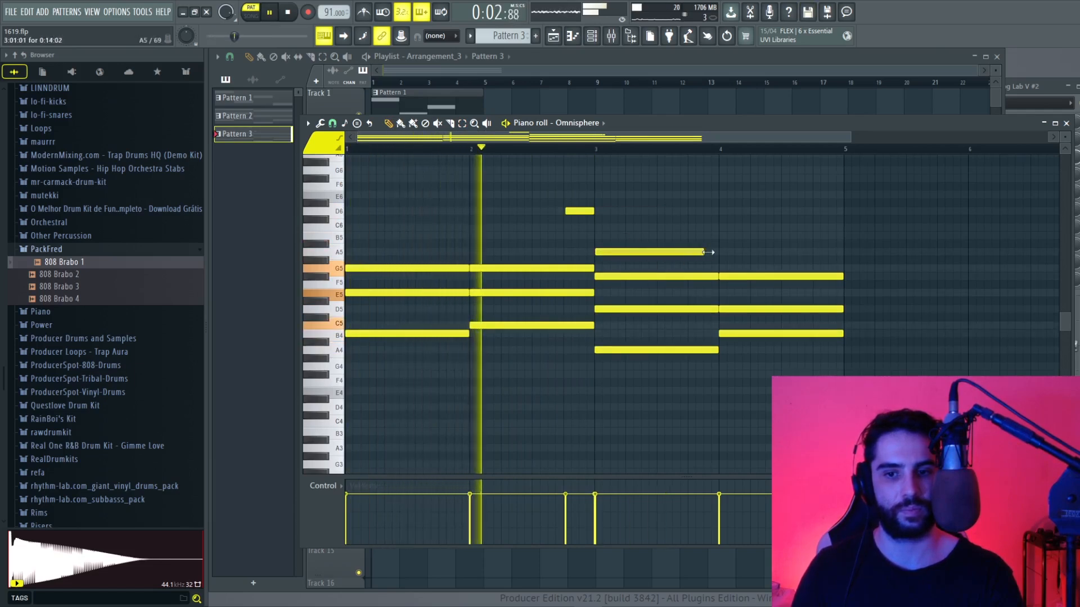
Extend the D6 note across the second half of bar 2 and add a long B5 note across most of bar 4
mouse_move(575, 211)
mouse_down()
mouse_move(542, 211)
mouse_move(588, 212)
mouse_up()
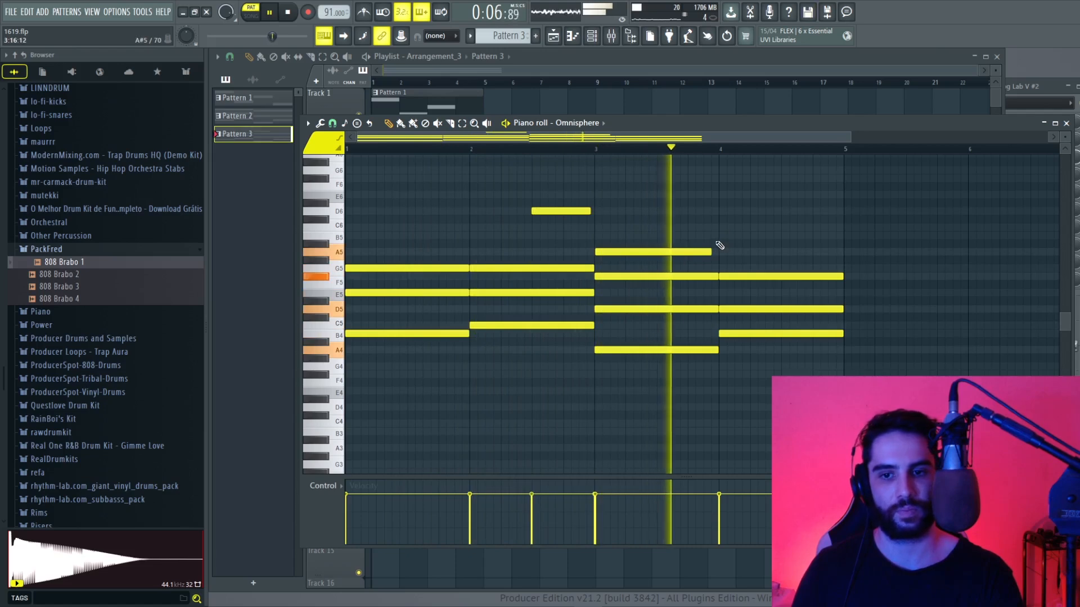
click(735, 235)
drag(776, 236, 837, 241)
click(733, 252)
right_click(735, 251)
Review the added D6, A5 and B5 melody notes above the Omnisphere chords while the pattern plays
ctrl+shift+click(572, 211)
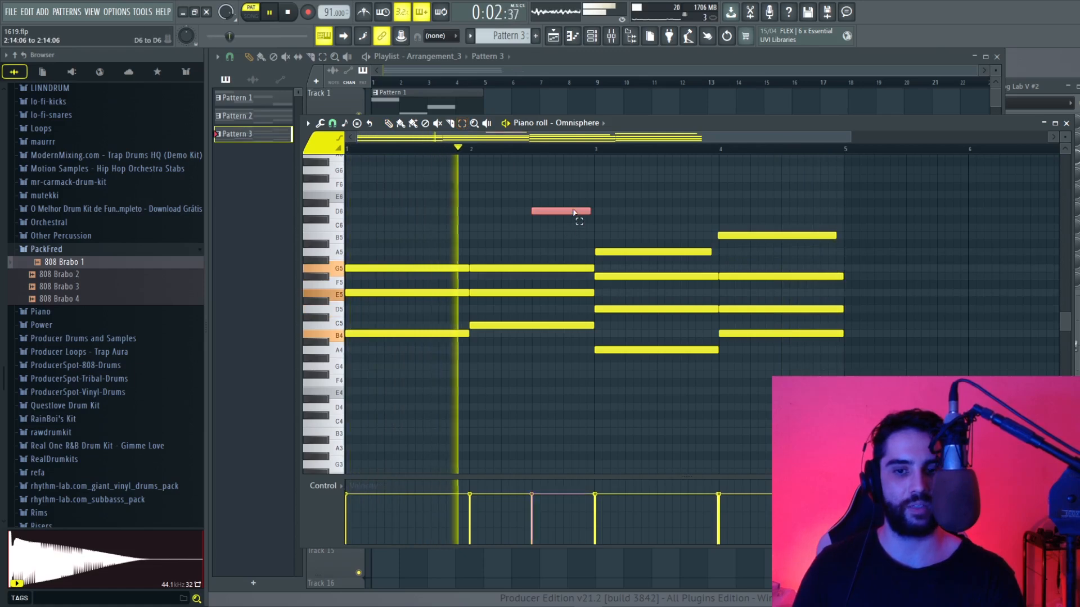
ctrl+shift+click(654, 252)
ctrl+shift+click(755, 235)
click(693, 218)
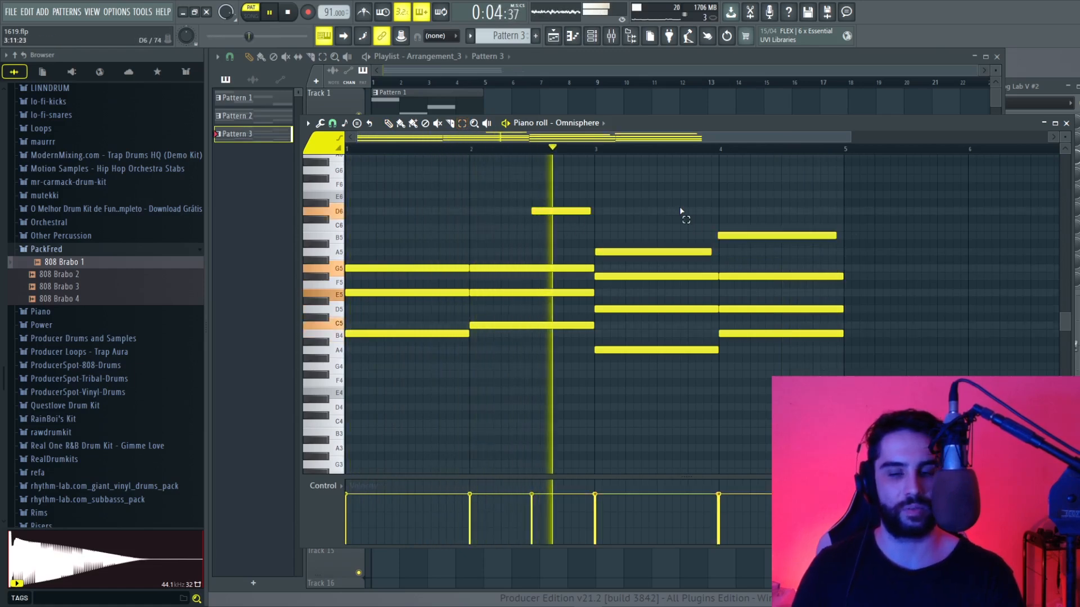
scroll(495, 248, up, 1)
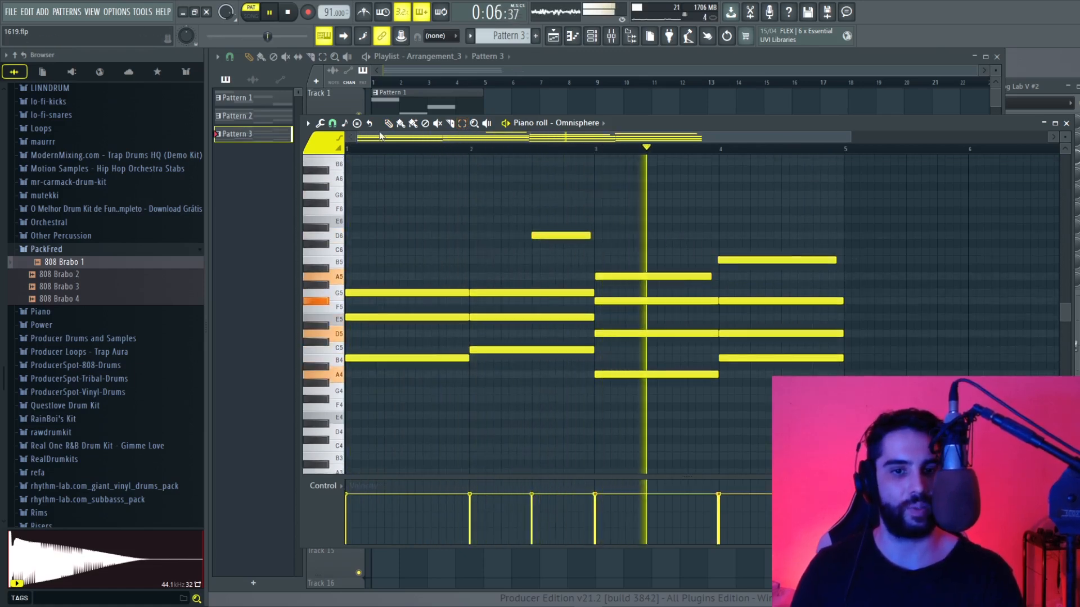
click(373, 253)
right_click(377, 252)
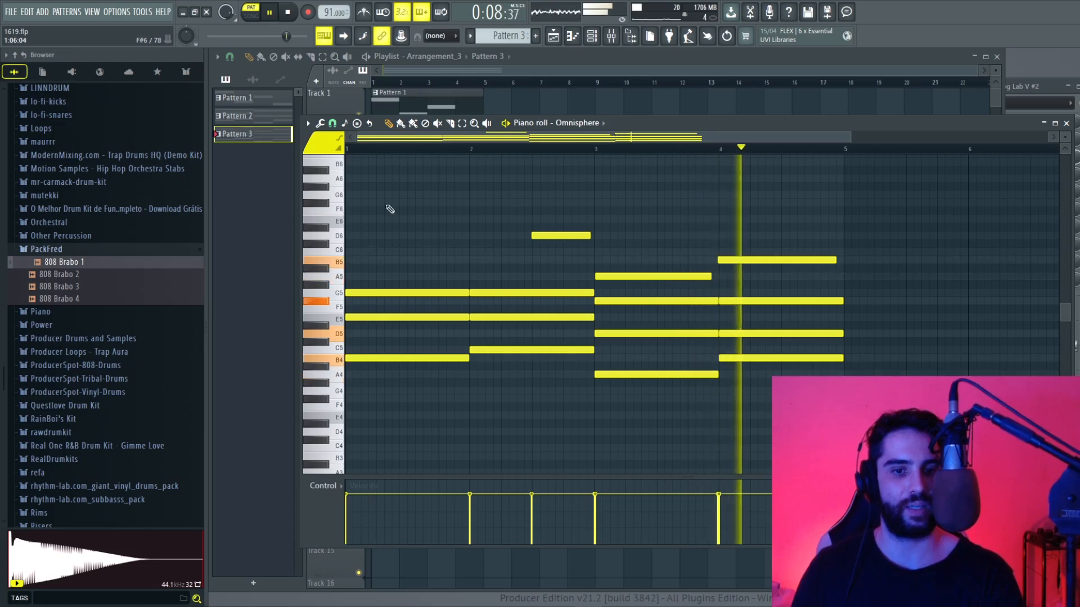
Stop playback, close the Omnisphere piano roll and create a new empty pattern following Pattern 3
key(space)
click(1066, 122)
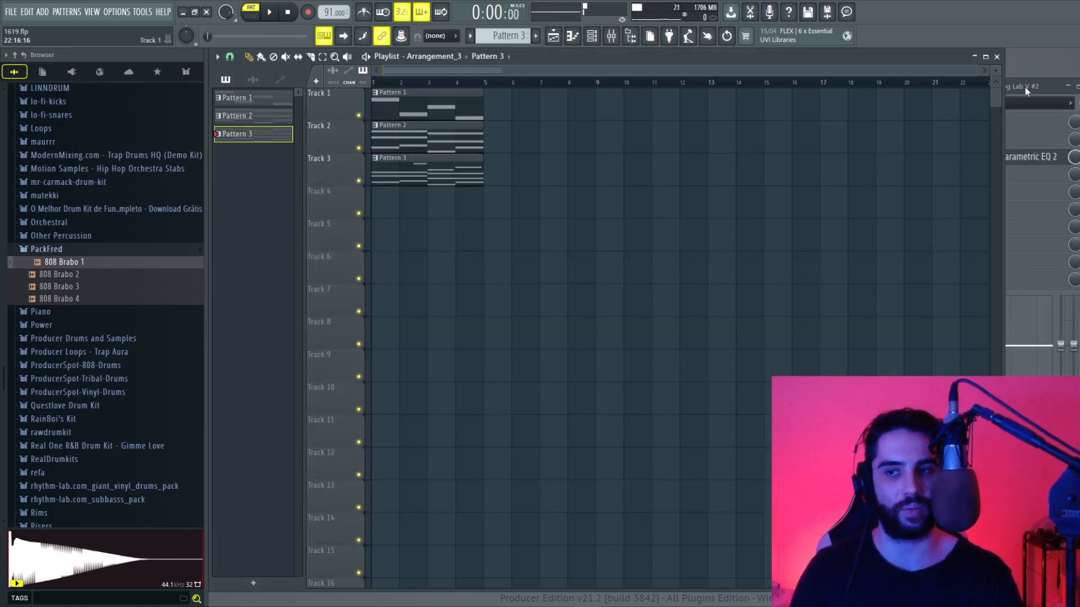
key(F6)
click(536, 36)
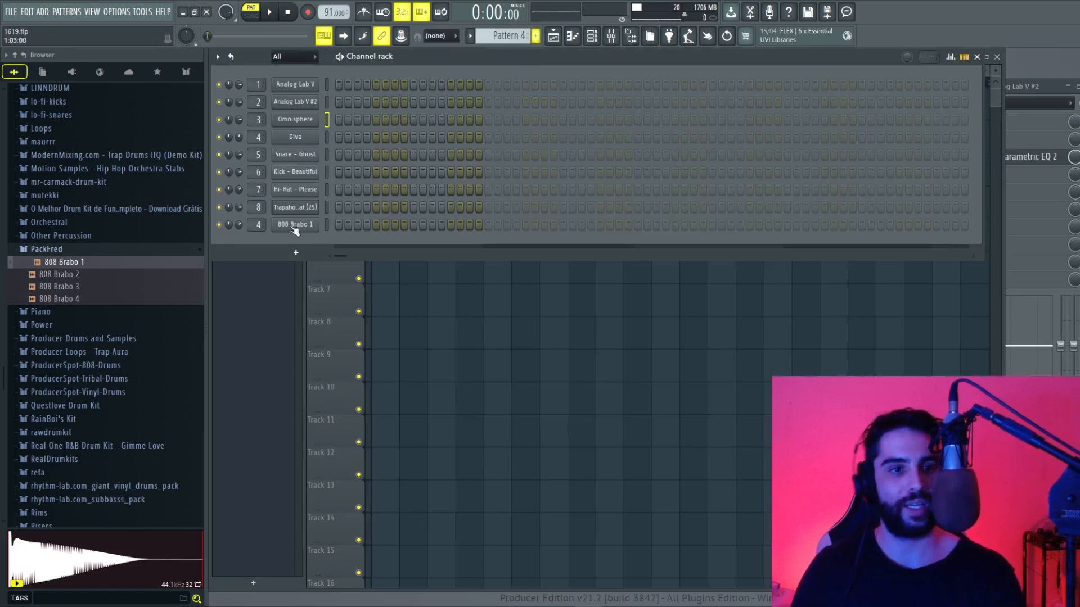
Save the project and play the three-pattern arrangement in song mode
click(10, 14)
click(31, 65)
click(251, 14)
key(space)
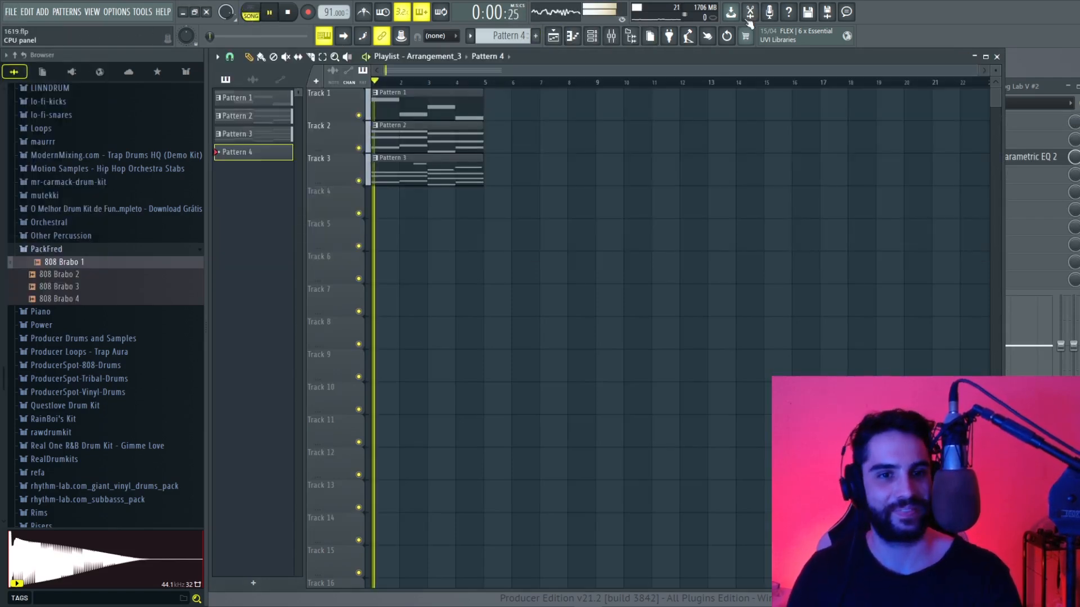
Stop playback, select the REC track in the mixer and save the project
key(F6)
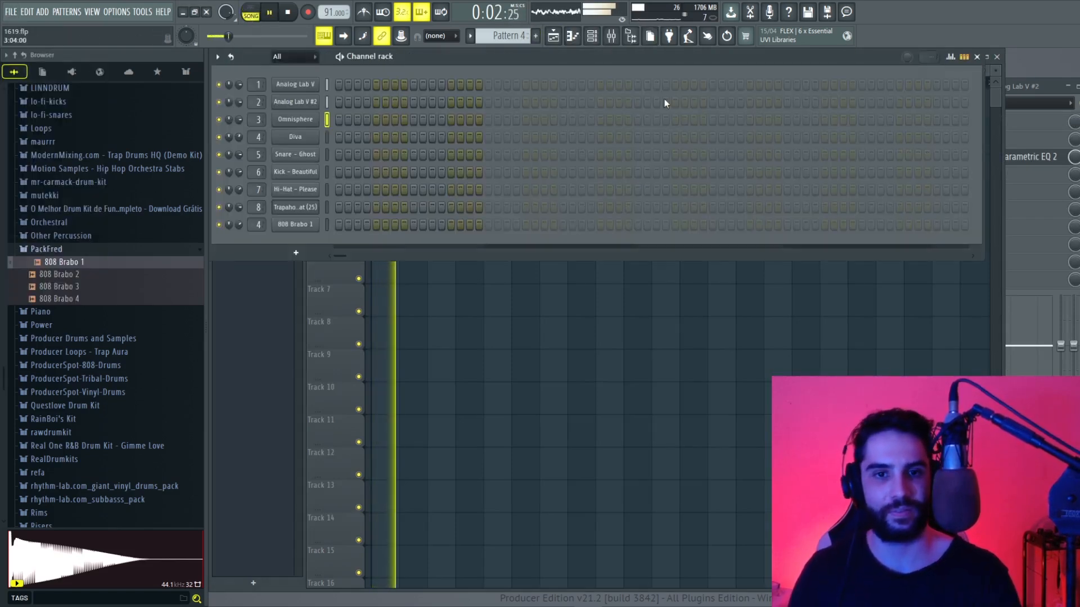
click(1018, 86)
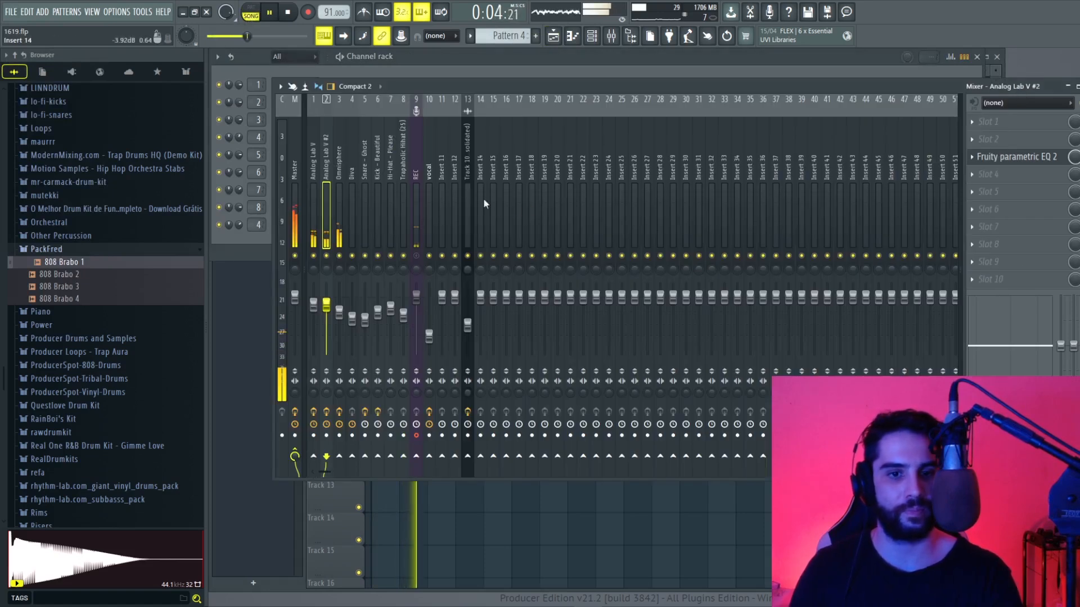
key(space)
click(419, 236)
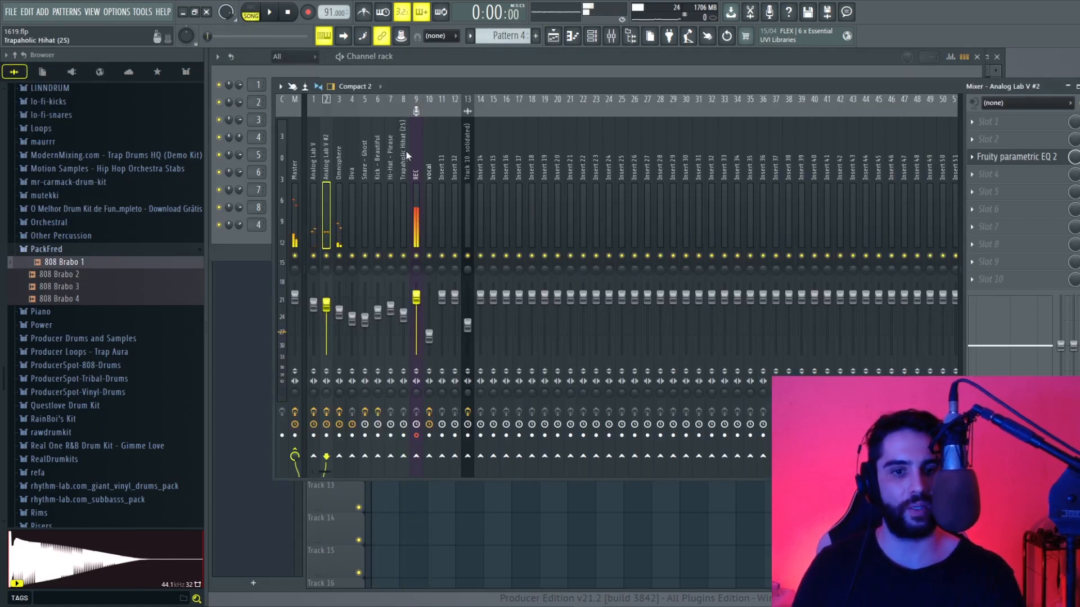
click(11, 14)
click(29, 62)
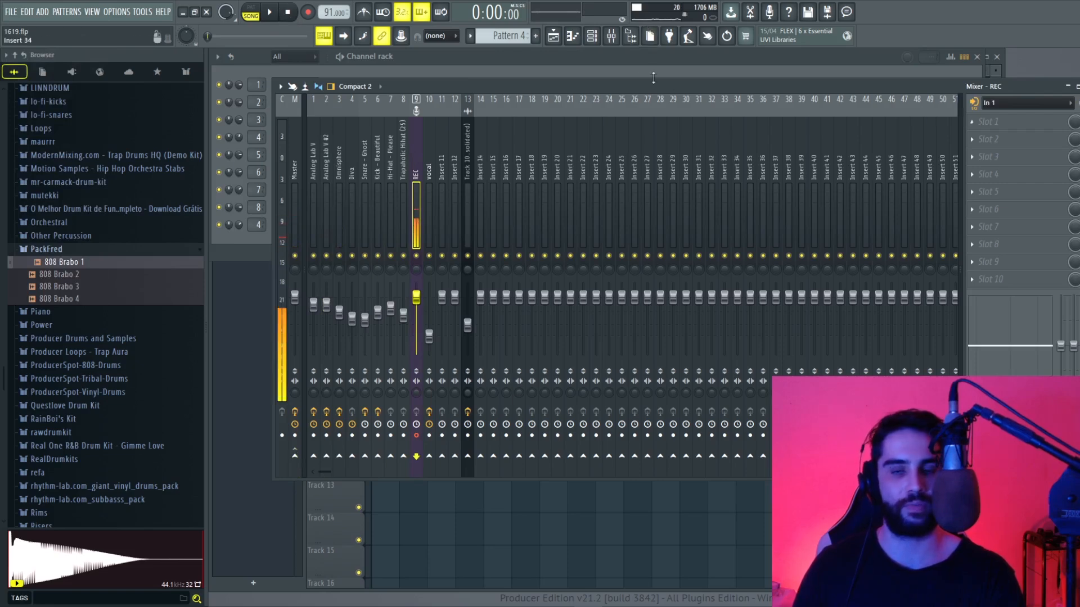
Record the microphone into the playlist as an audio clip over the four-bar arrangement
key(F5)
click(271, 13)
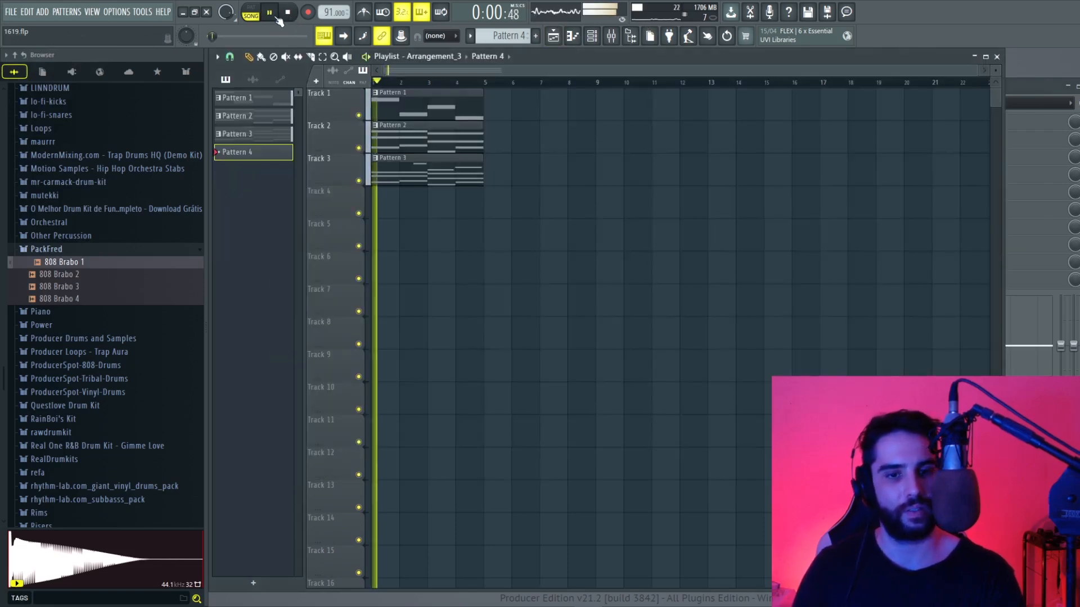
click(288, 12)
click(769, 12)
click(792, 45)
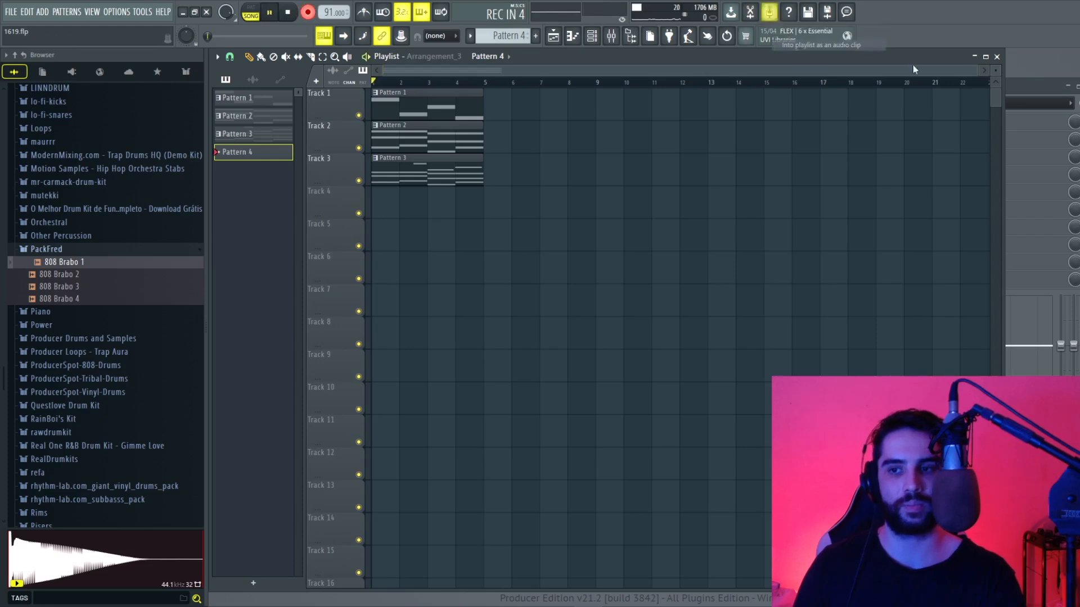
click(553, 36)
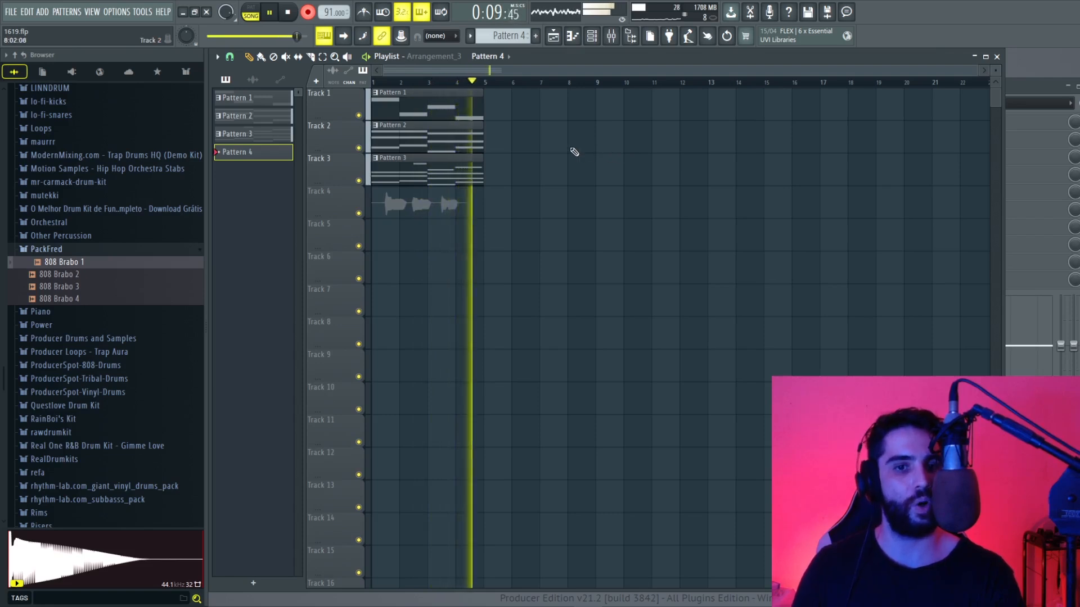
key(space)
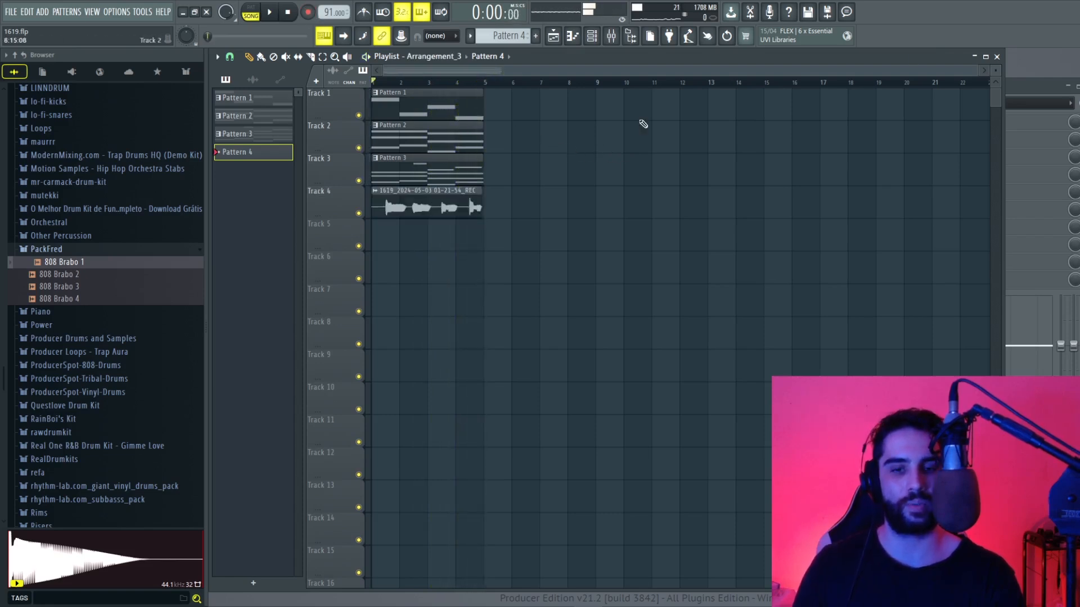
Route the recorded audio channel to mixer track 10, vocal, and save the project
key(F6)
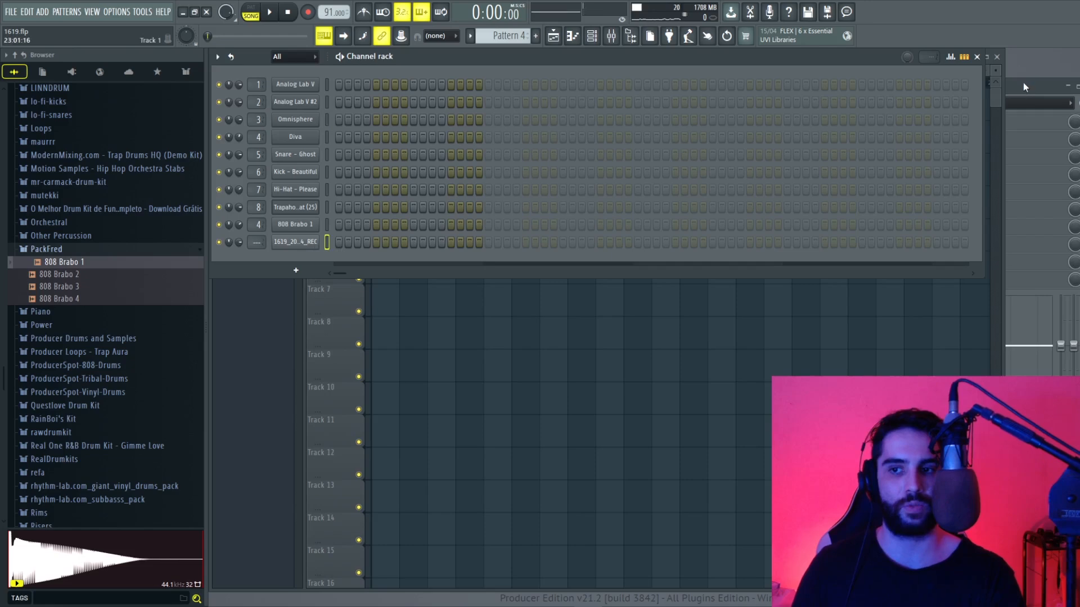
key(F9)
click(426, 169)
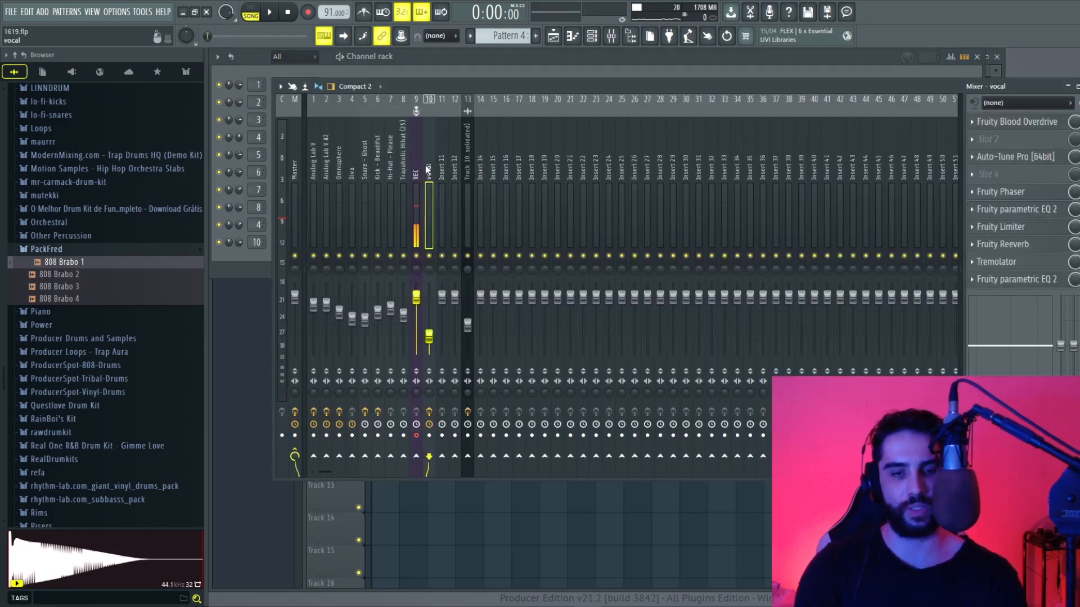
click(11, 11)
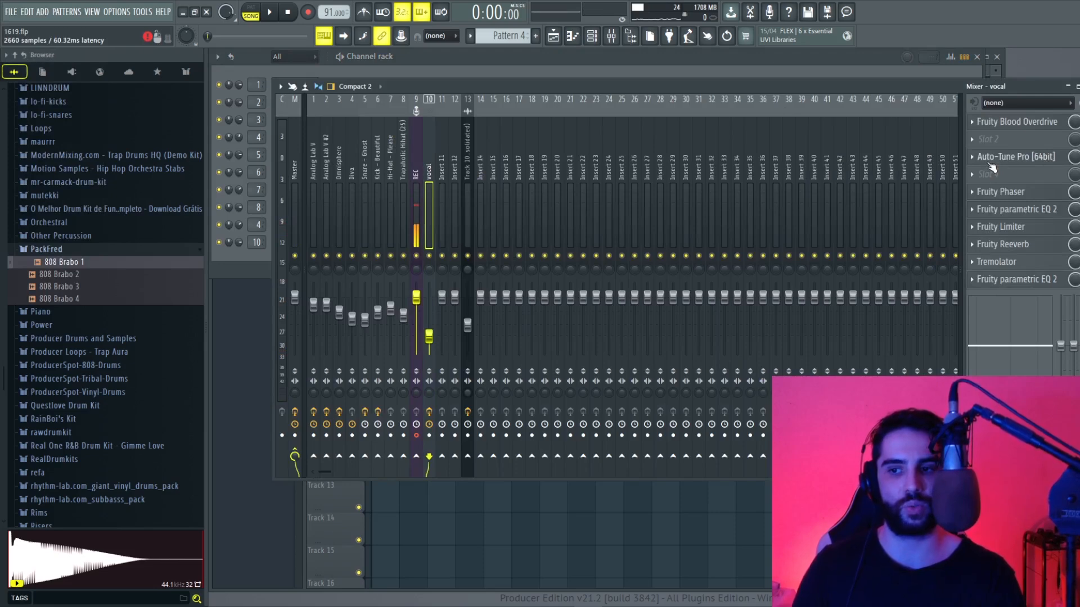
click(12, 12)
click(34, 64)
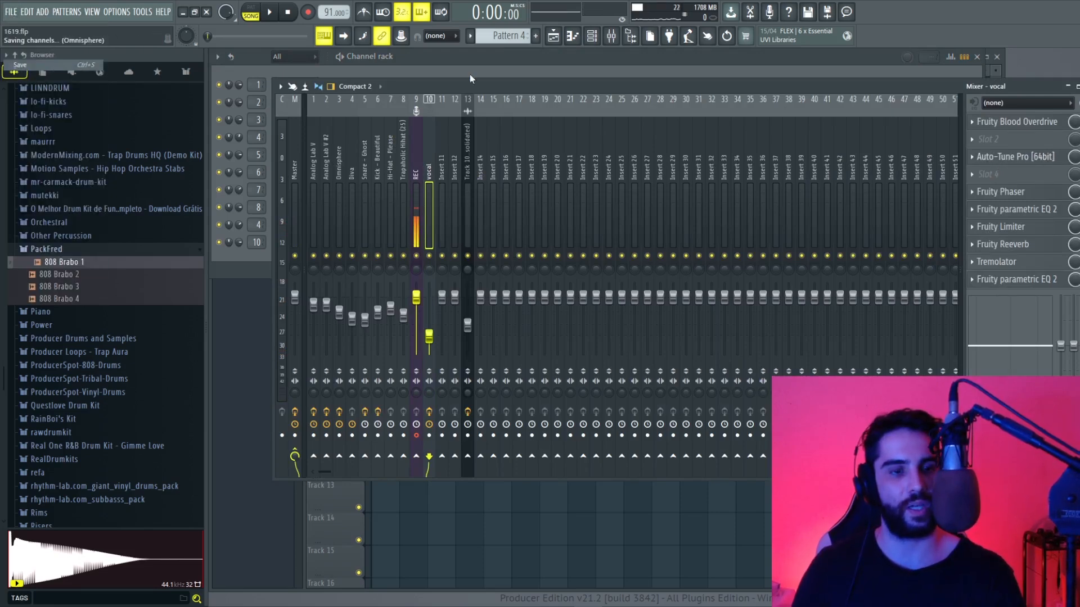
Set the key of Auto-Tune Pro on the vocal mixer track to E and close the plugin
click(1021, 157)
click(535, 136)
click(555, 196)
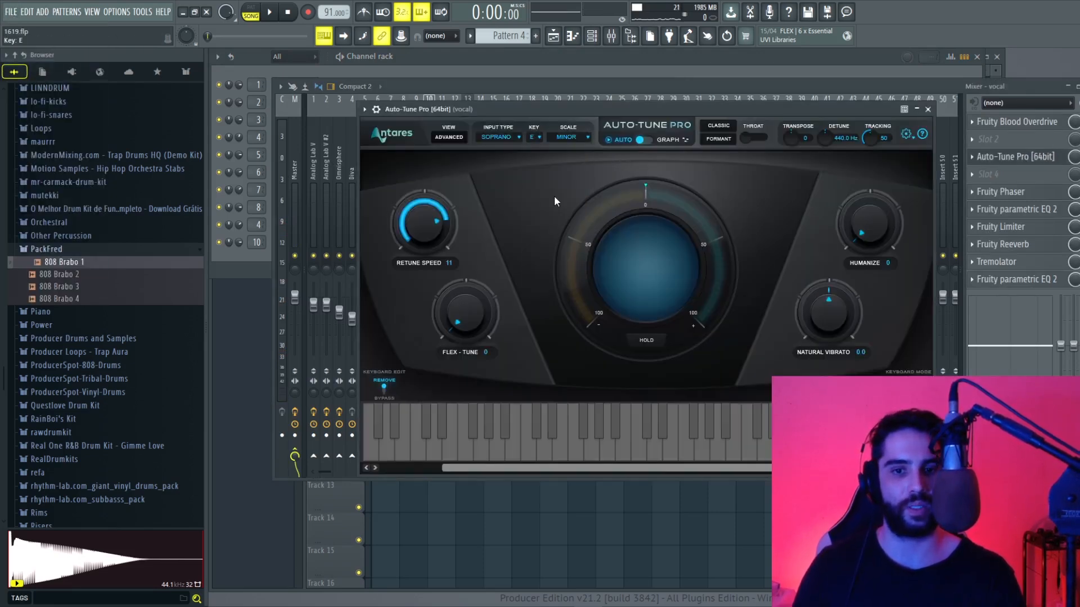
click(928, 110)
Examine the vocal track's first Fruity parametric EQ 2 curve and its Fruity Reeverb settings
click(1019, 213)
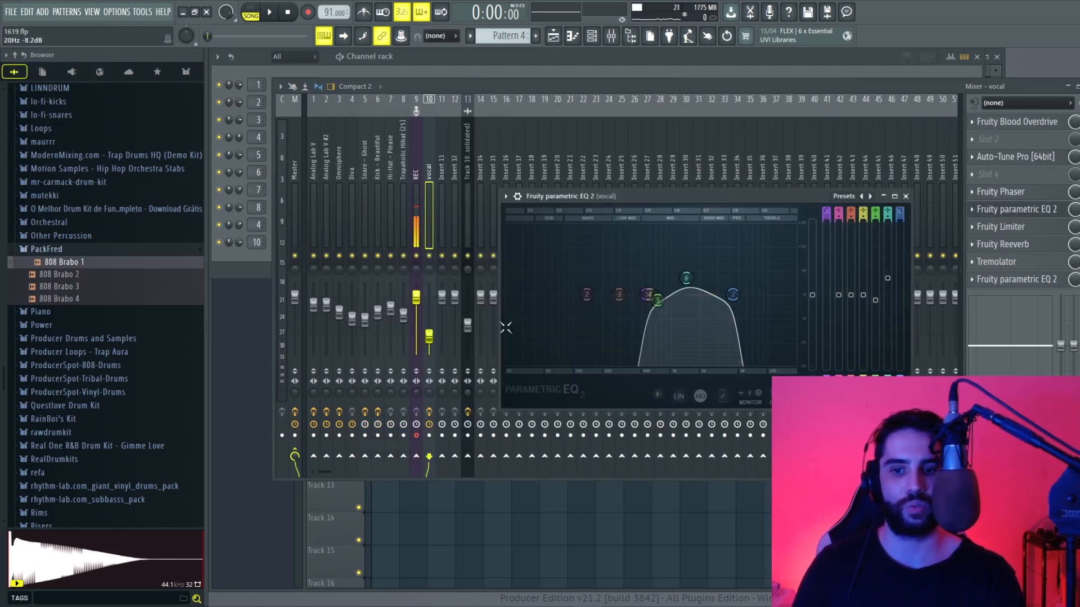
click(906, 197)
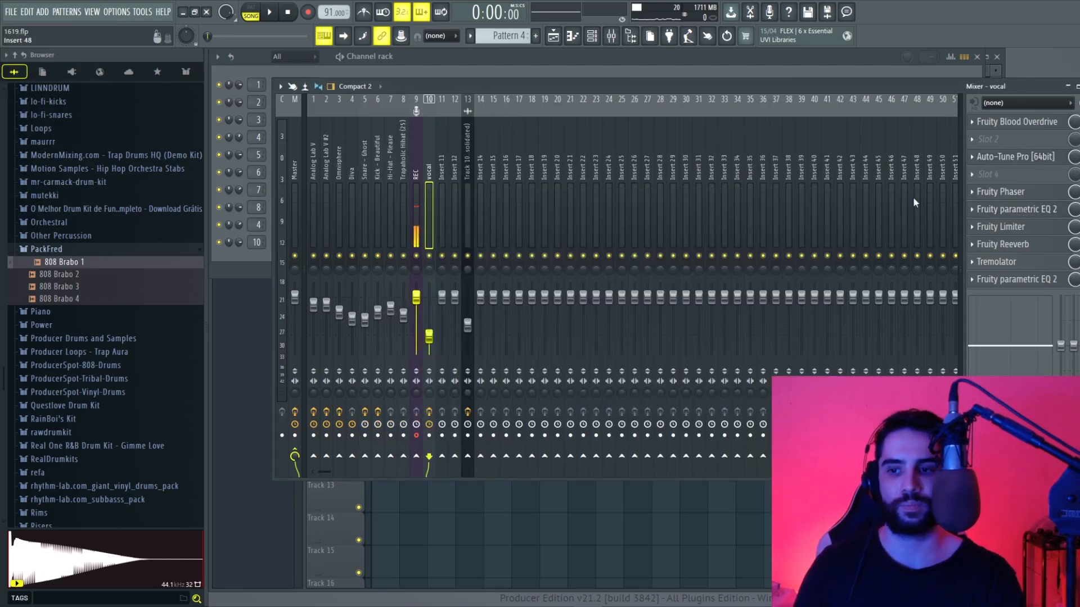
click(1023, 248)
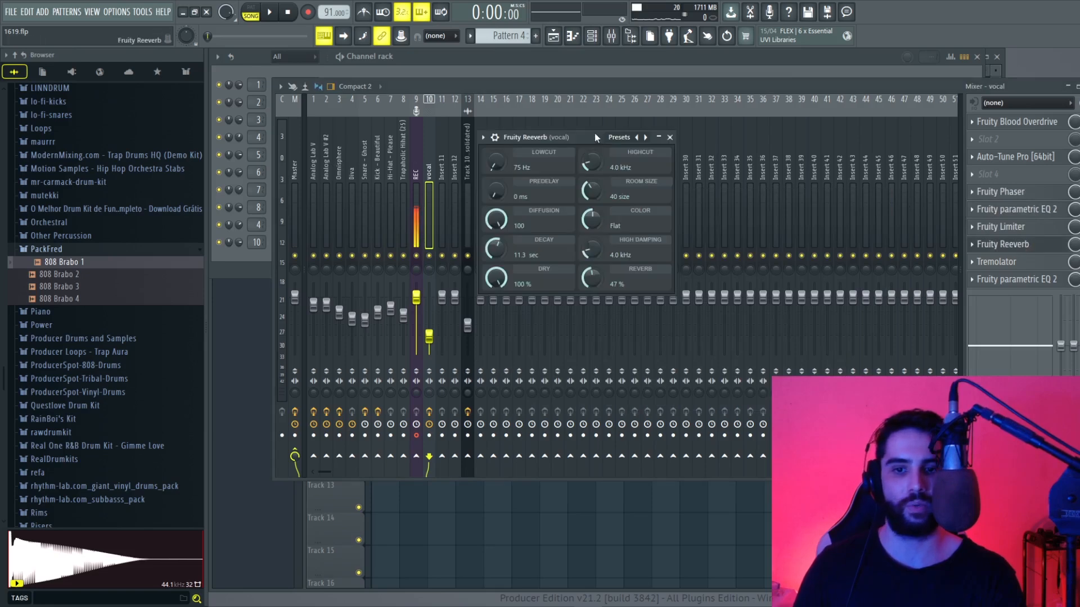
click(671, 138)
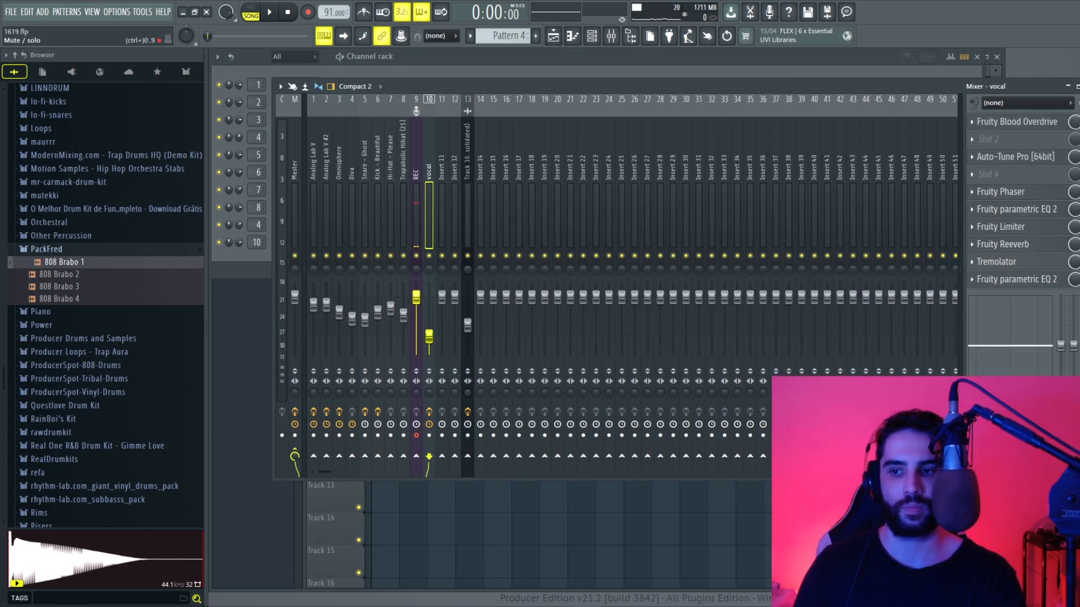
Set the recorded vocal's time stretching mode to Stretch Pro and lower its formant shift to about -477 cents
key(F6)
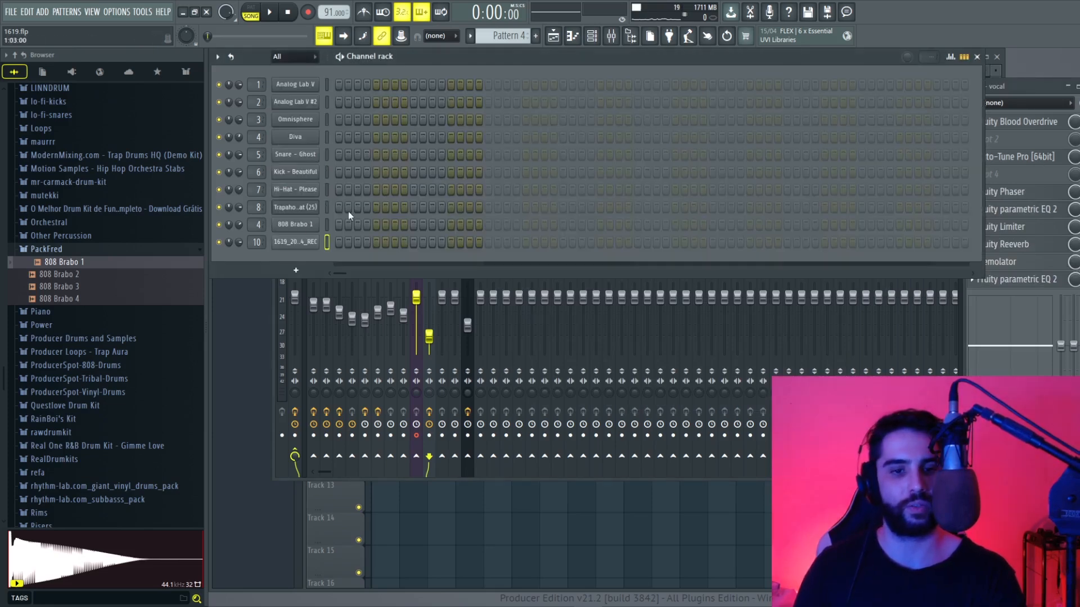
click(311, 242)
click(607, 260)
click(593, 297)
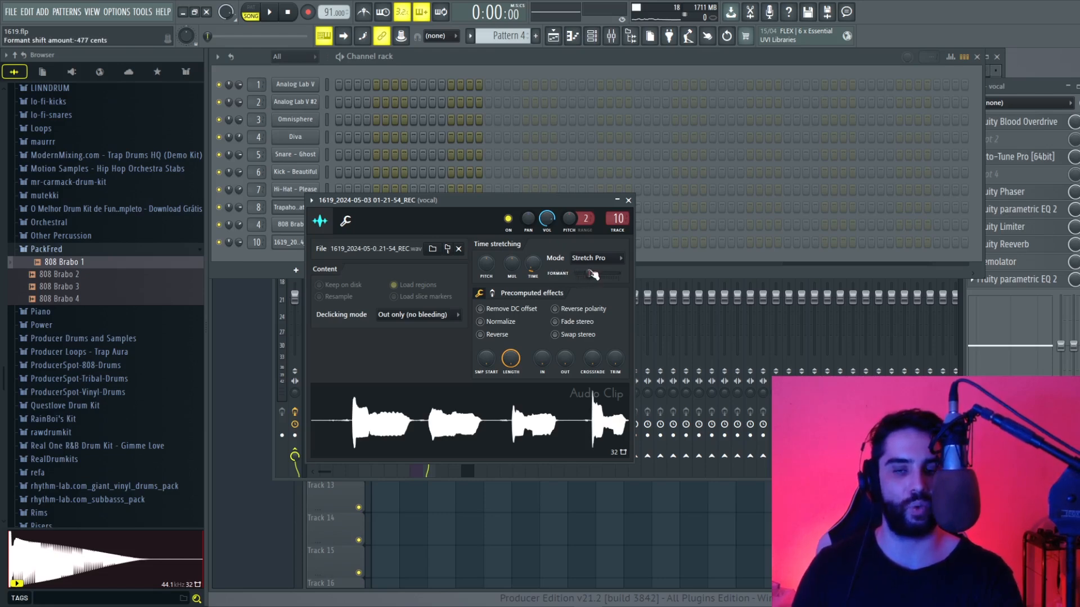
Return to the playlist, play the arrangement with the processed vocal and save the project
click(555, 44)
key(space)
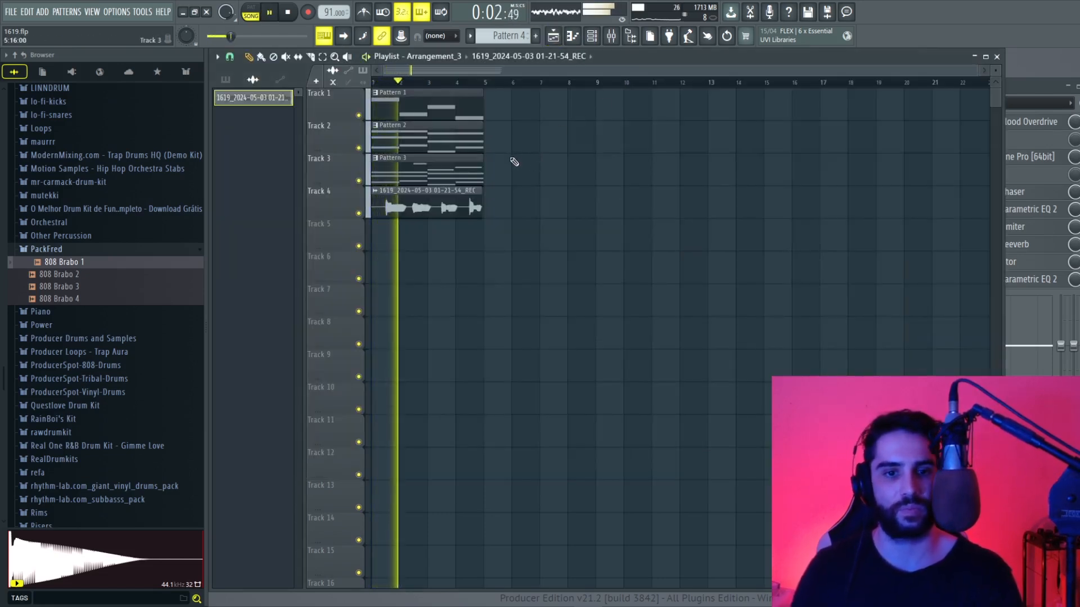
click(10, 11)
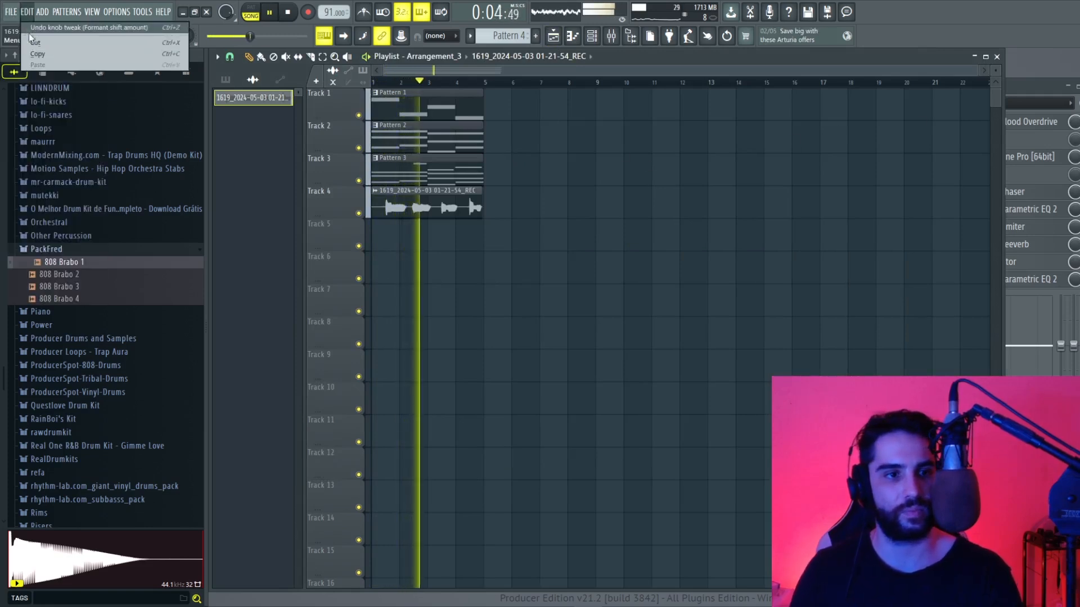
click(20, 64)
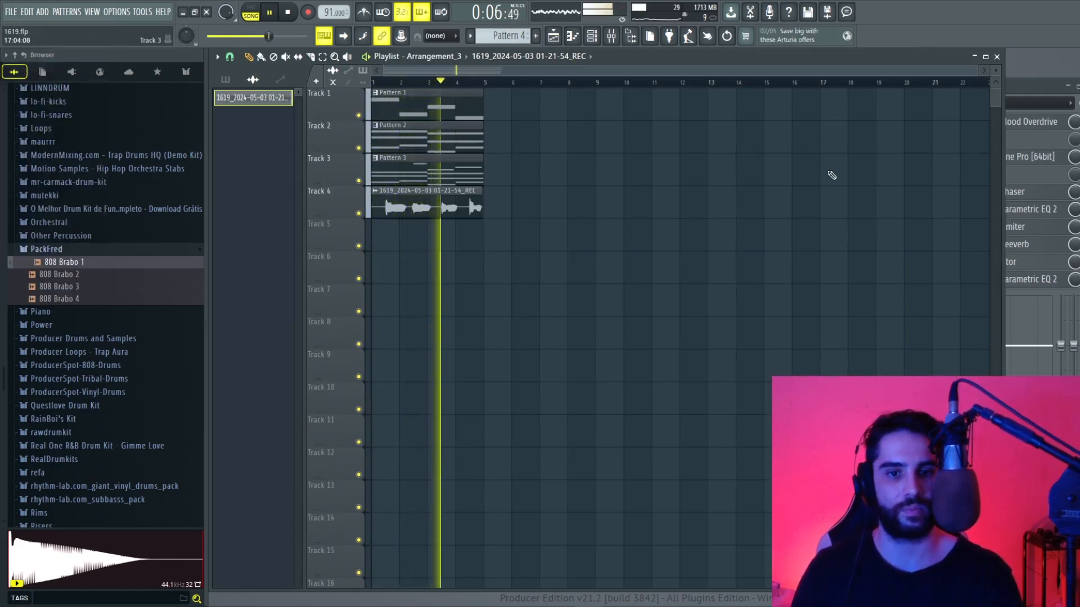
Listen to the arrangement again while checking the vocal track's level and effects chain in the mixer
key(F9)
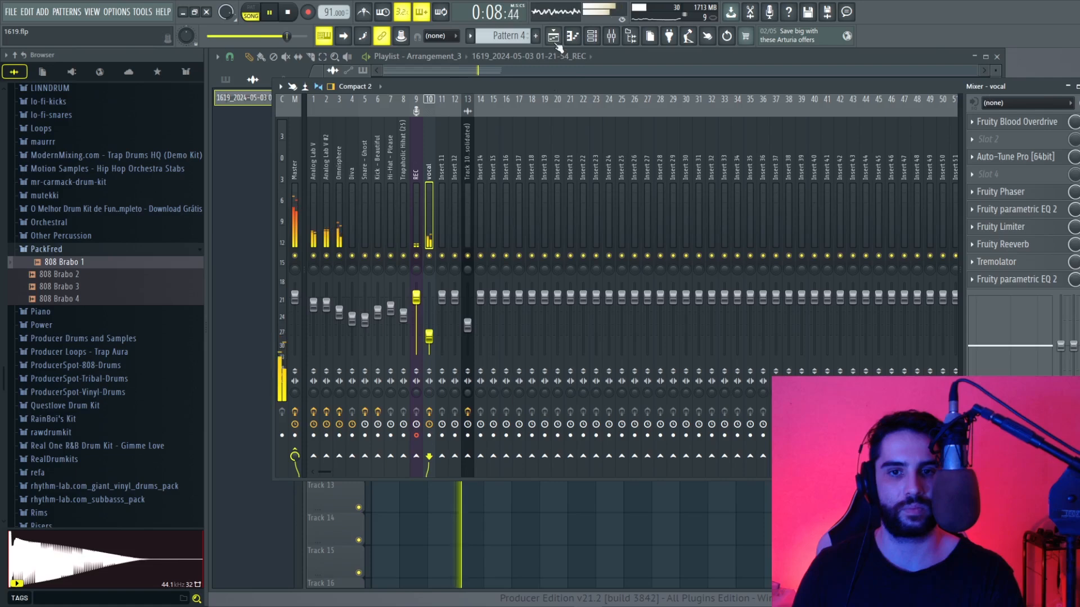
click(554, 36)
click(1019, 91)
key(space)
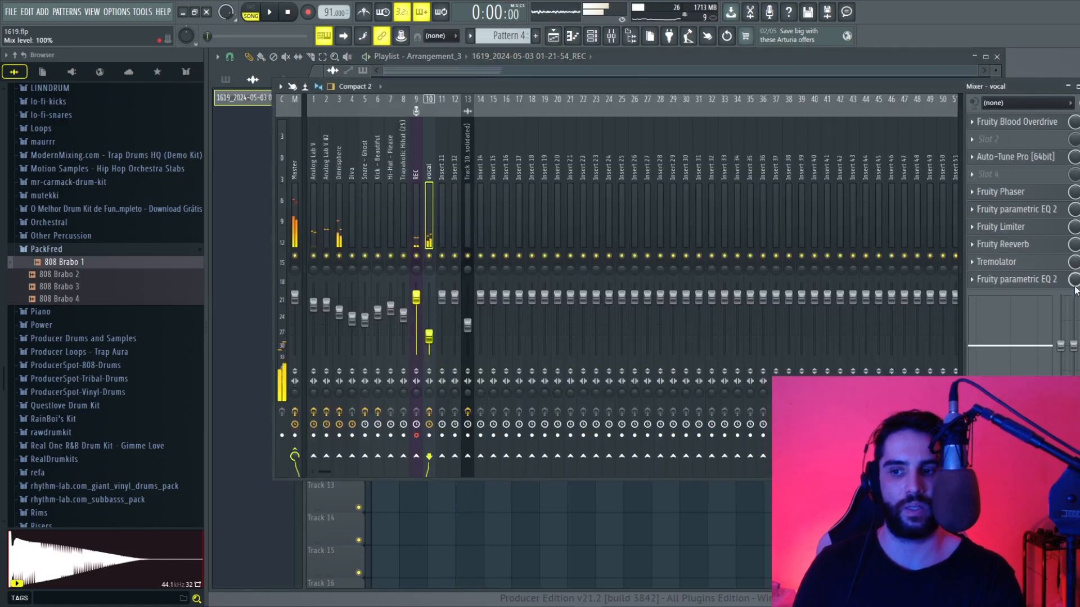
click(562, 37)
key(space)
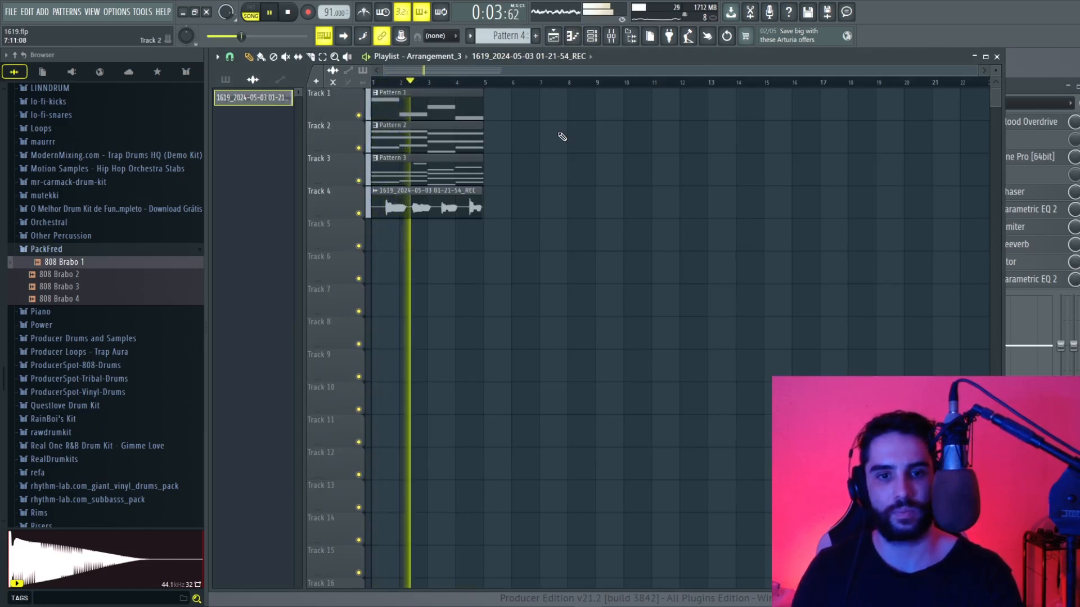
click(1019, 84)
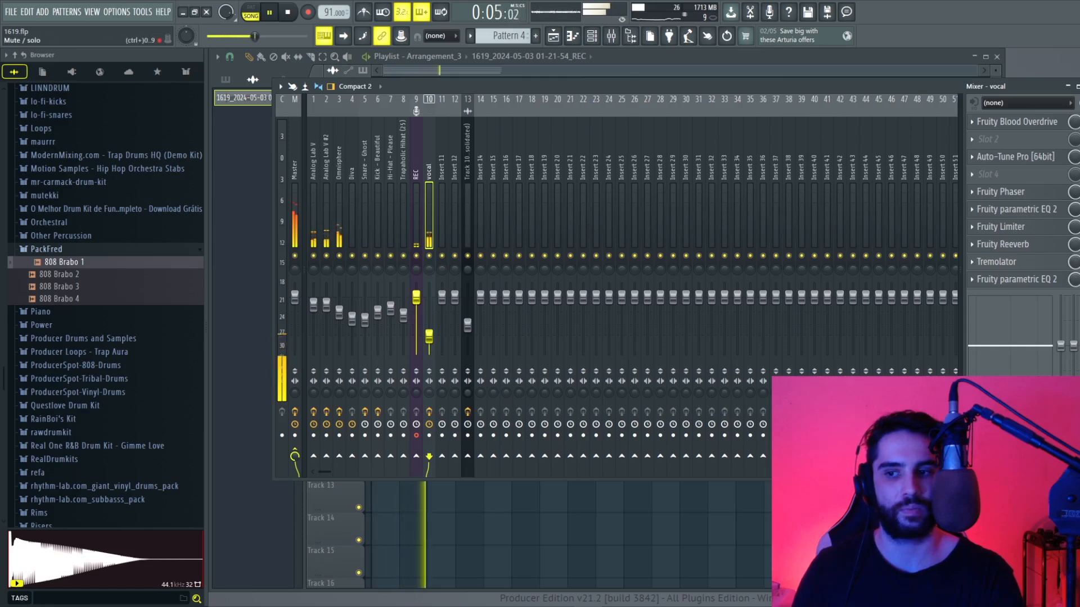
key(space)
click(553, 36)
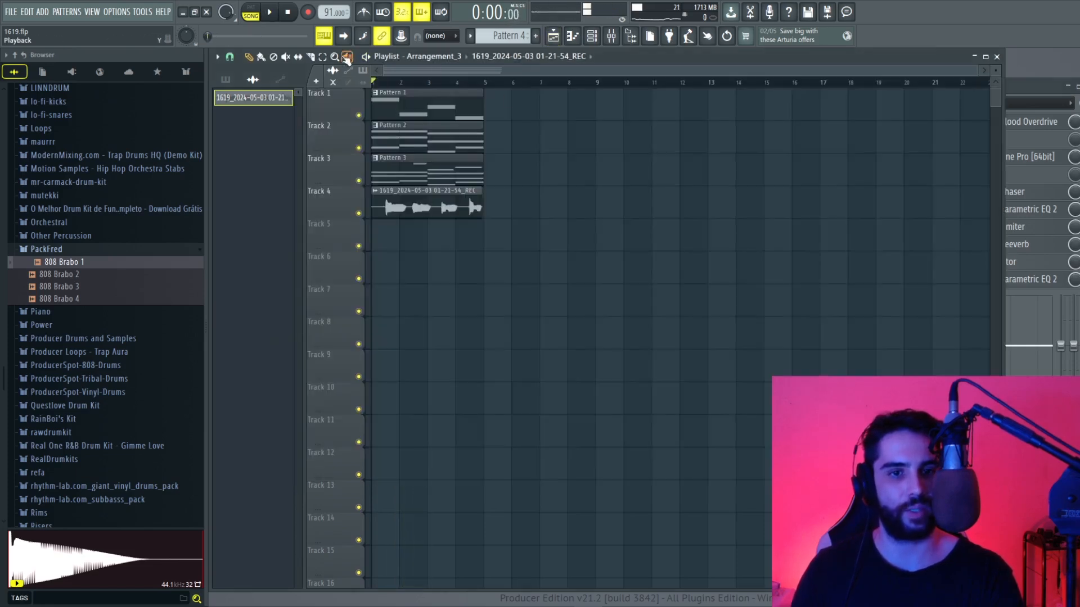
While the arrangement plays, lower the low-pass cutoff and raise band 4 in the vocal track's last Fruity parametric EQ 2
drag(547, 242, 376, 106)
key(space)
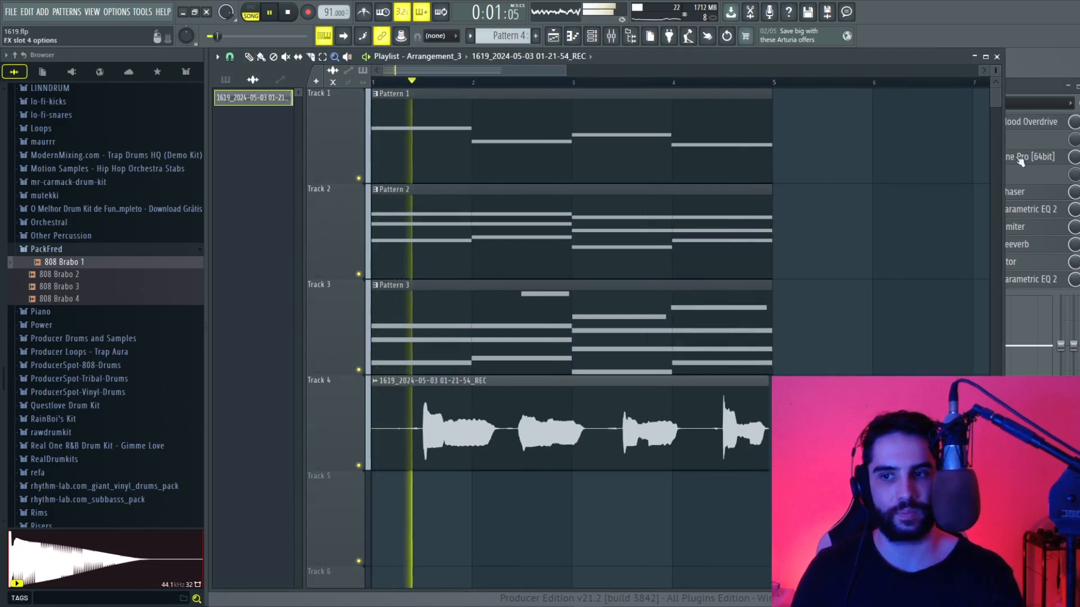
click(1024, 85)
click(1007, 279)
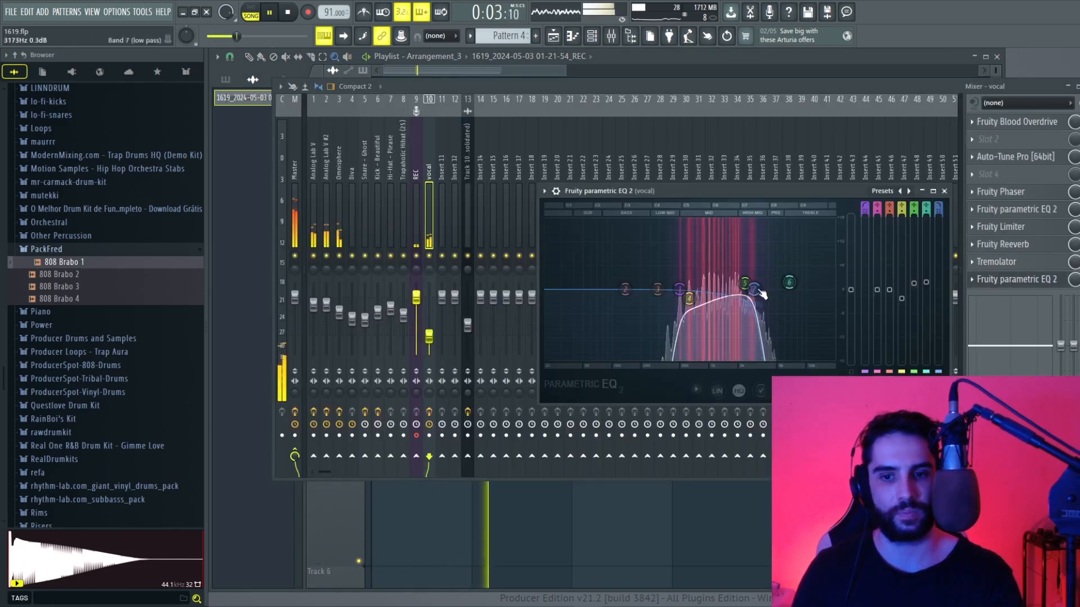
drag(690, 299, 739, 289)
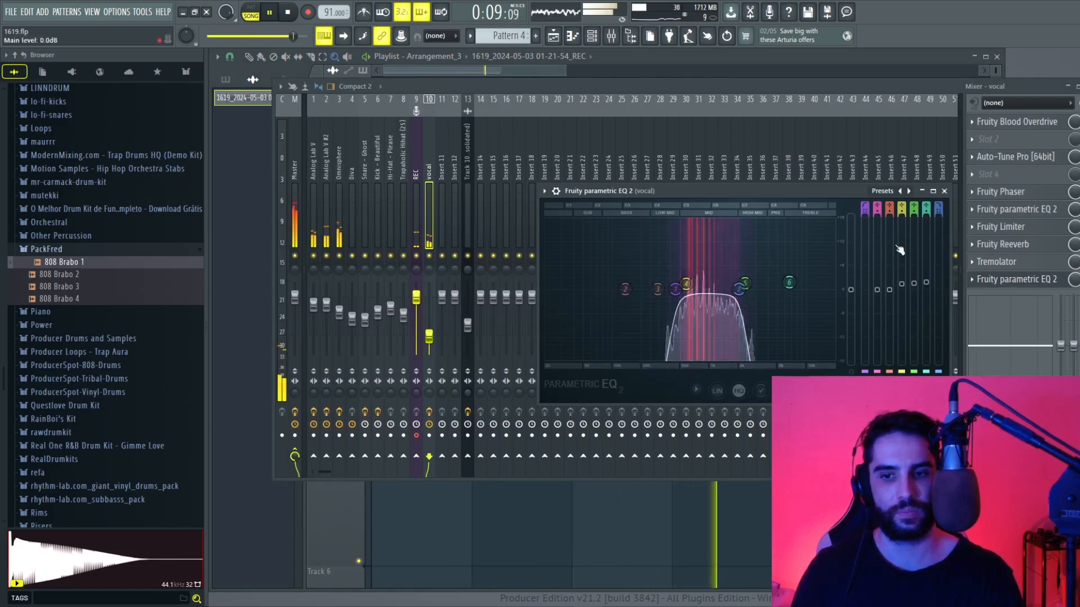
click(944, 191)
Slice the vocal clip on Track 4 before its third phrase and shorten both pieces so only the first and third phrases remain
click(554, 36)
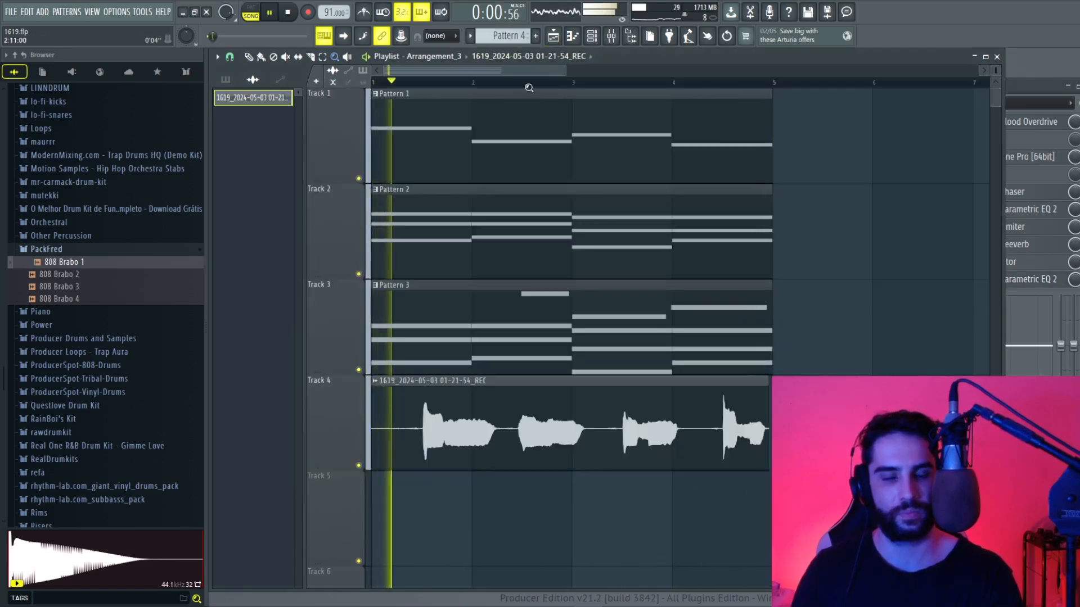
click(229, 57)
click(242, 108)
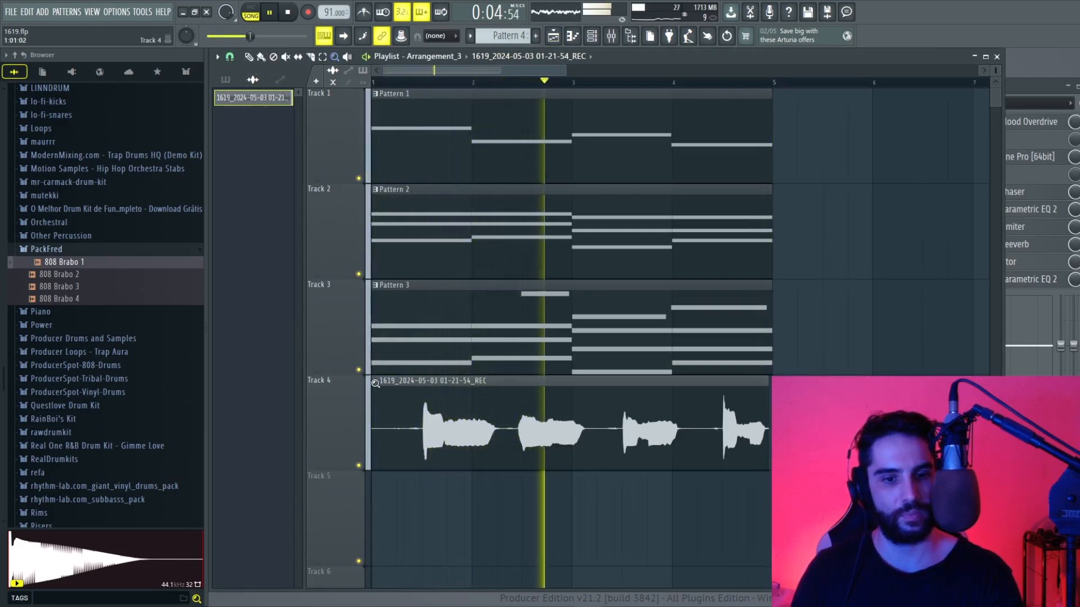
click(230, 59)
click(252, 111)
click(311, 58)
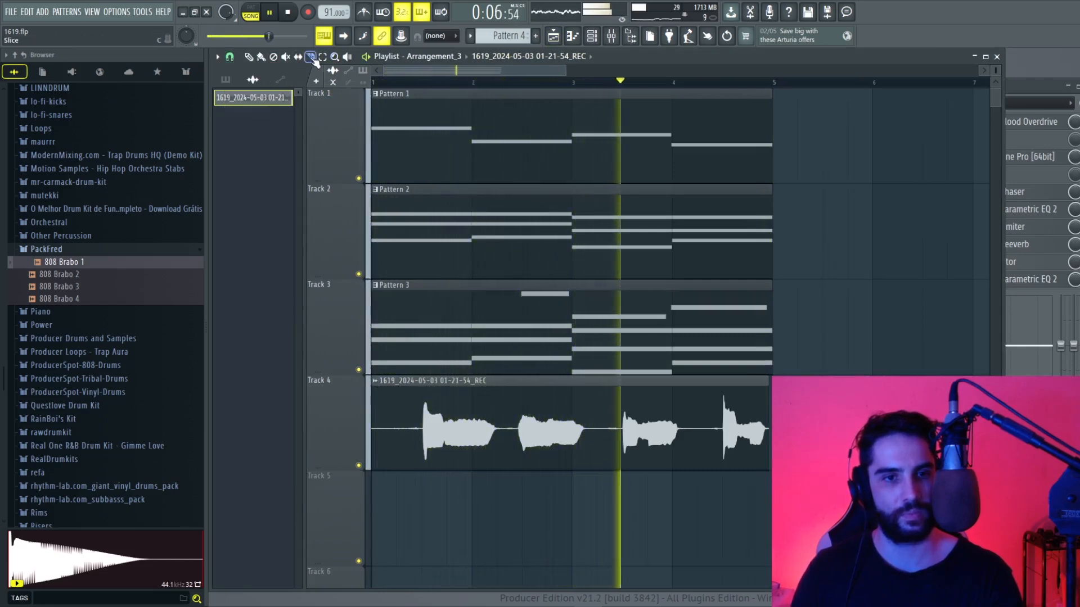
drag(634, 494, 602, 384)
click(249, 58)
key(space)
drag(617, 381, 494, 382)
drag(766, 382, 681, 381)
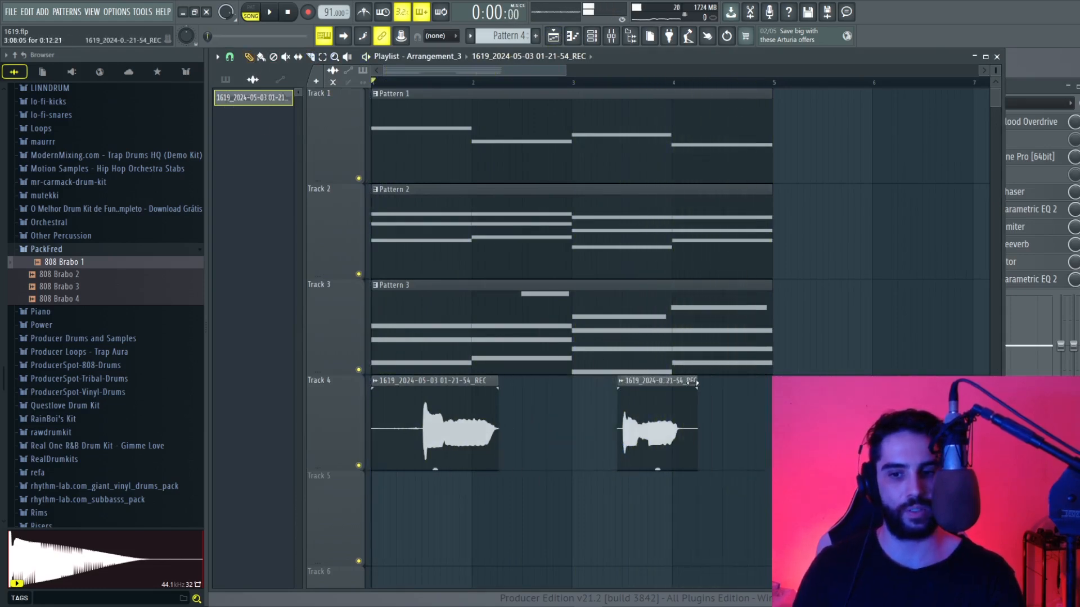
Trim the start of both vocal clips up to the singing and give each a fade-in while playing the arrangement
drag(371, 386, 450, 393)
key(space)
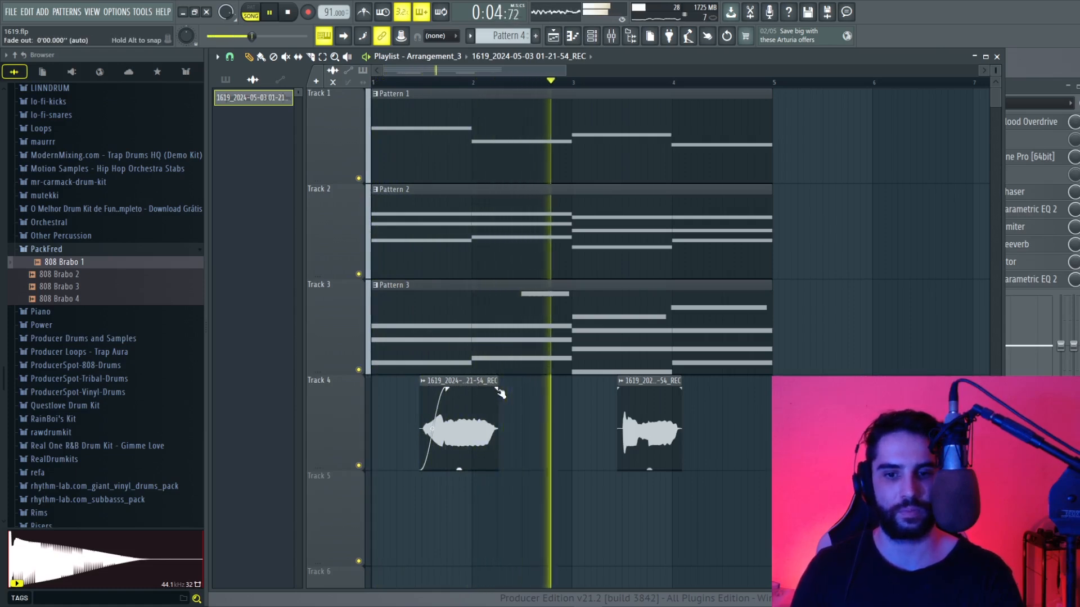
drag(500, 392, 496, 391)
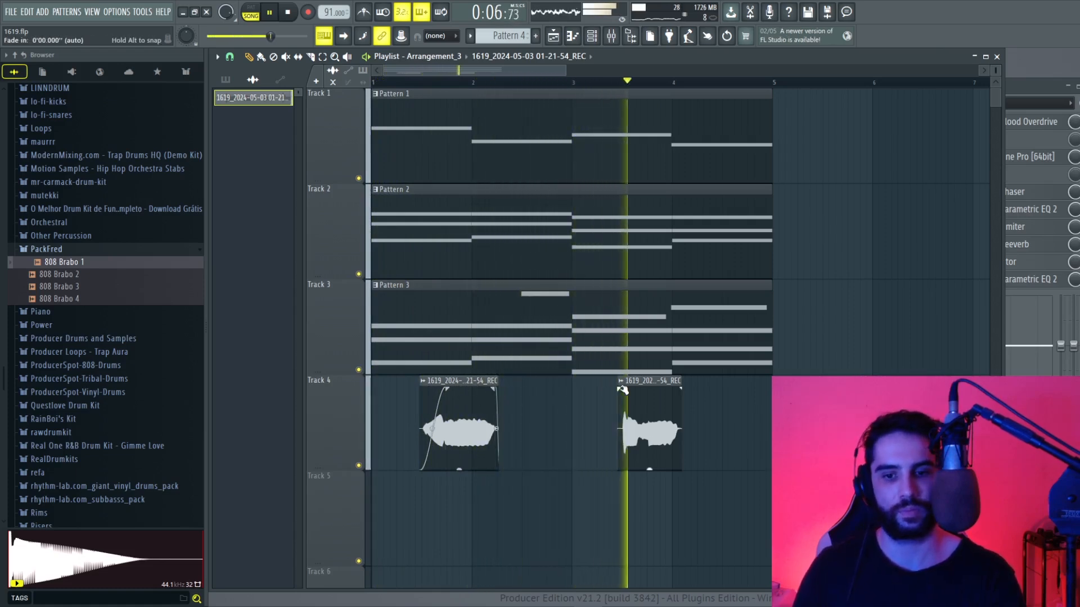
drag(618, 383, 639, 392)
key(space)
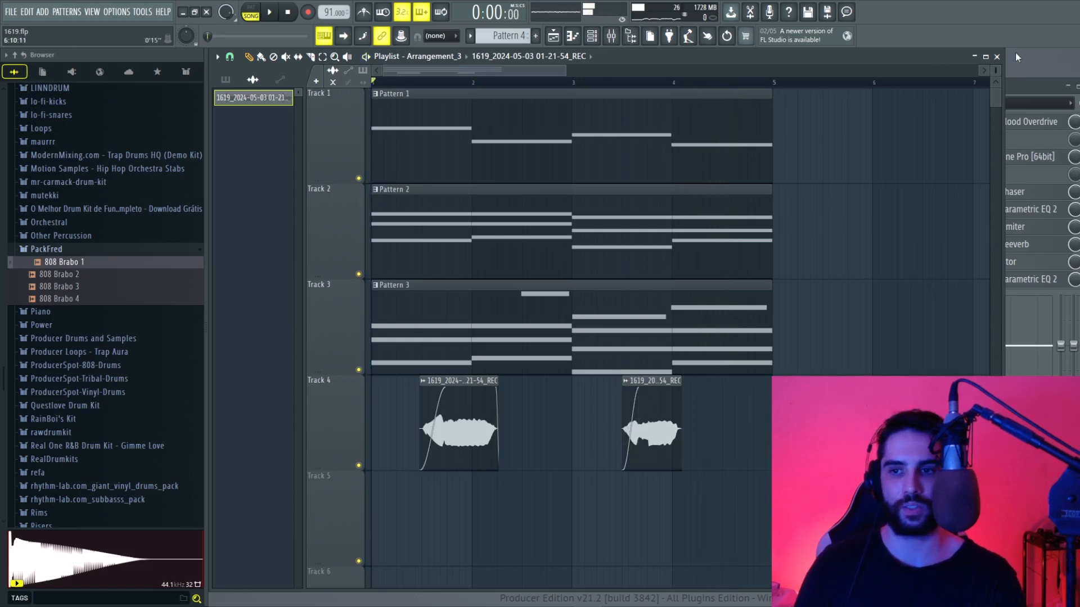
Show the channel rack and start Pattern 4 with a kick on step 1
click(997, 57)
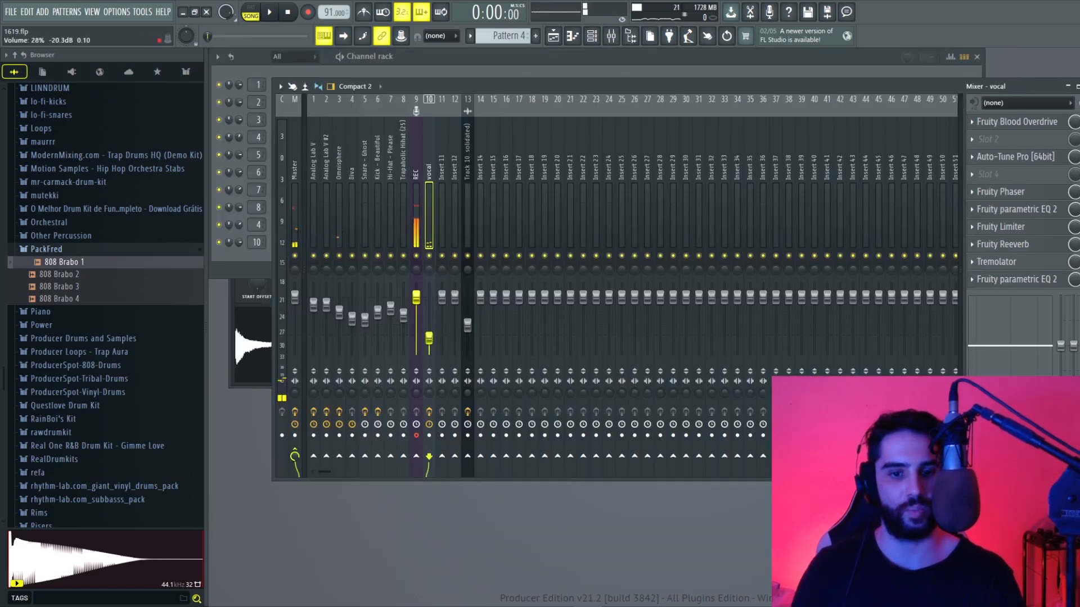
key(F6)
click(14, 13)
click(30, 64)
click(535, 36)
key(Return)
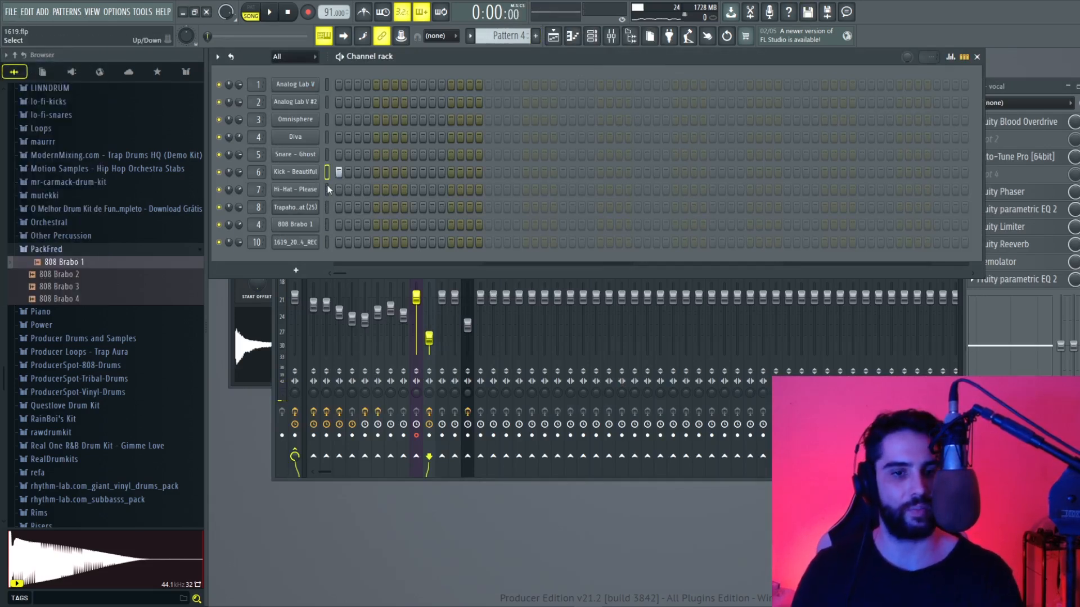
Review the arrangement's layers in the playlist, selecting the Pattern 1 clip and the two vocal clips along the way
click(553, 36)
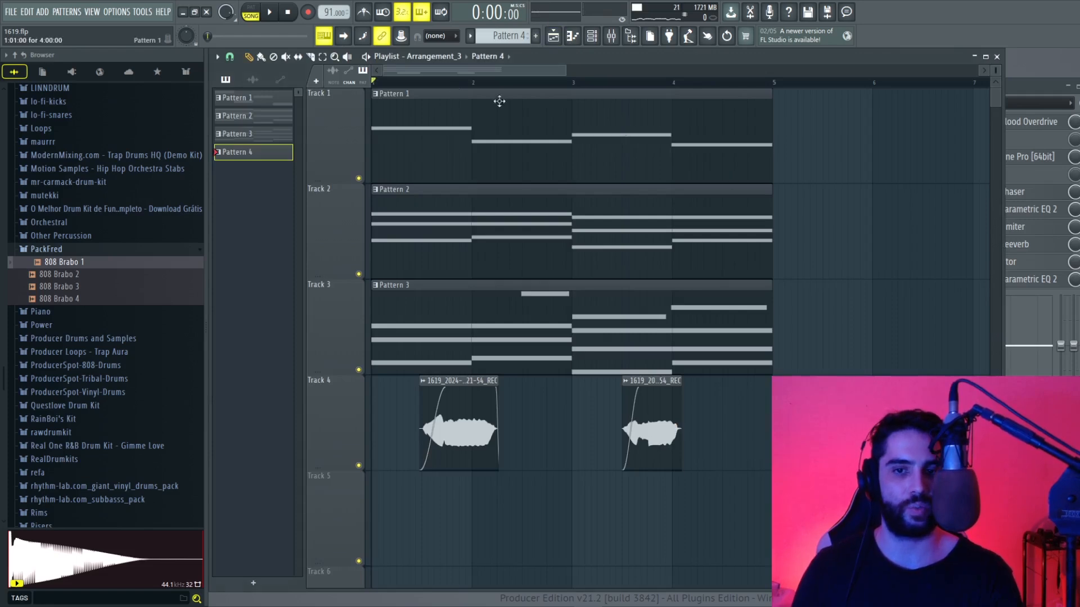
click(460, 146)
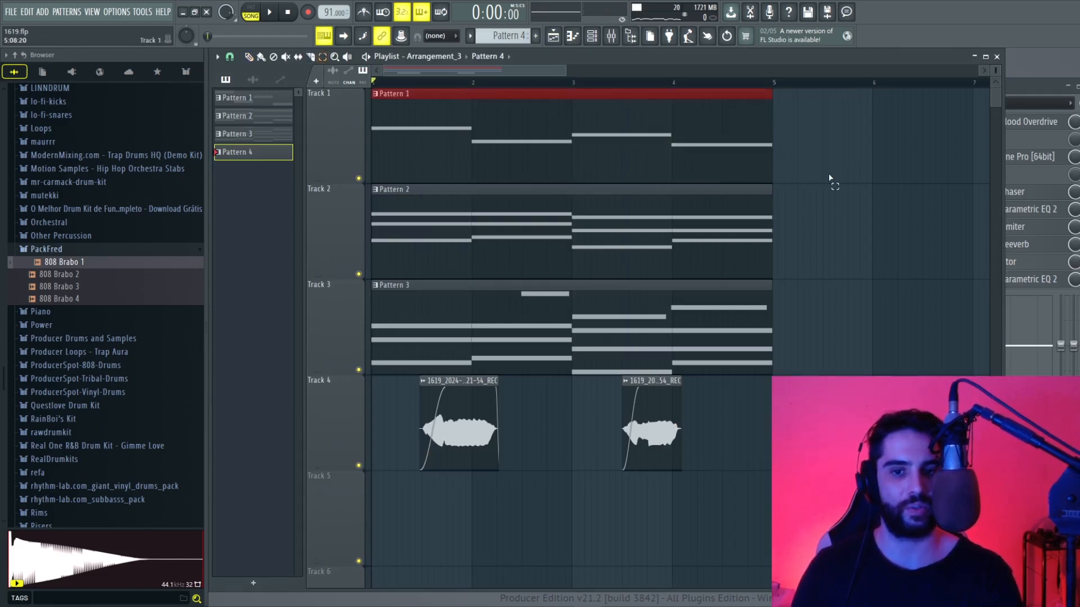
click(692, 277)
drag(818, 298, 596, 323)
drag(755, 430, 341, 427)
In pattern mode, complete Pattern 4's kick and snare rhythm with snares on steps 9 and 25 and kicks on steps 19 and 21
key(F6)
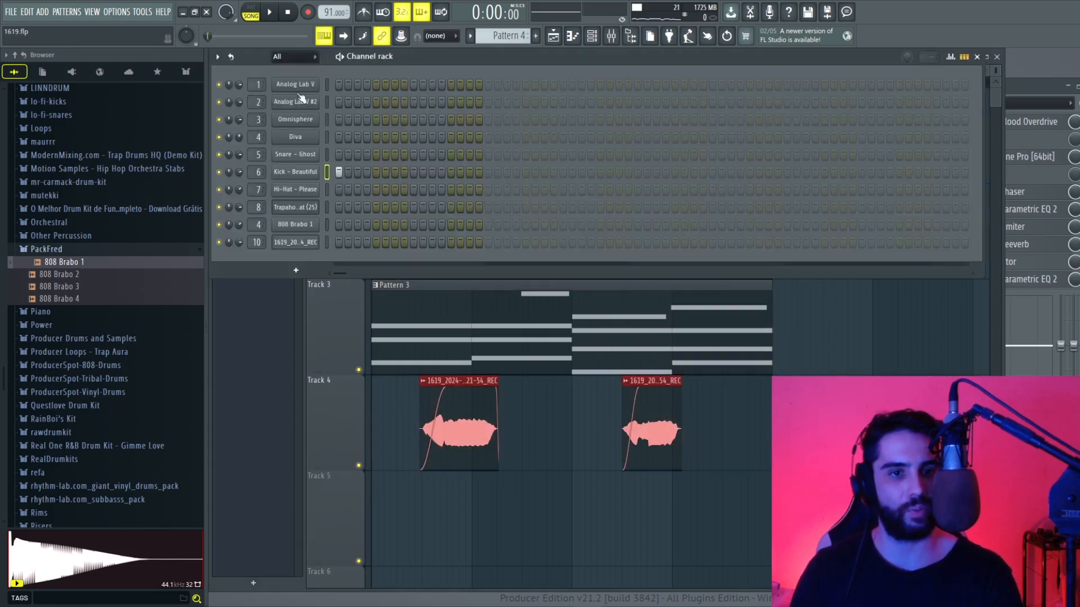
click(327, 207)
key(space)
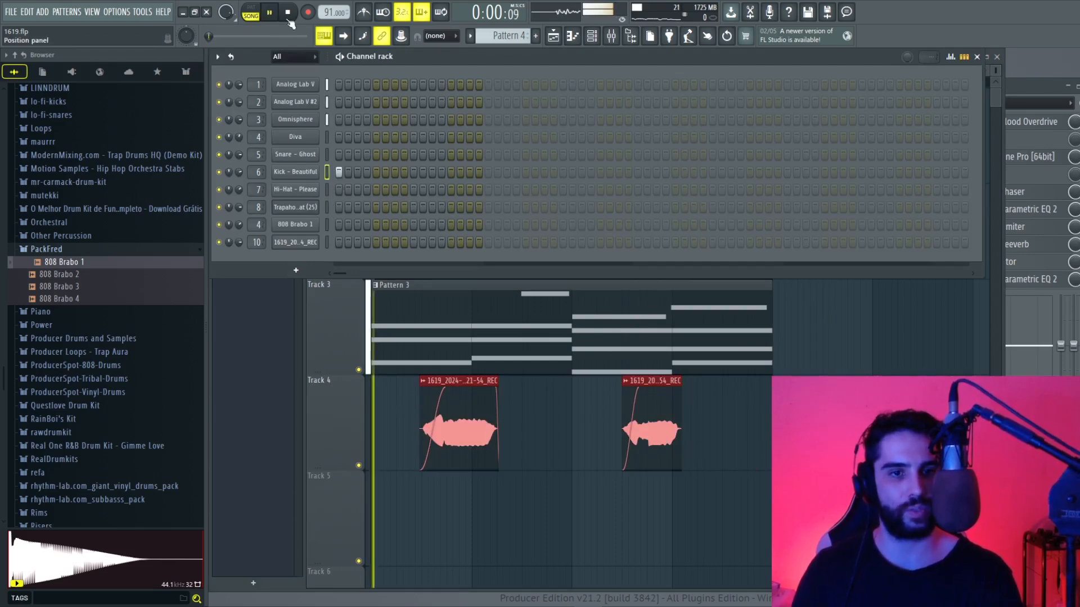
key(l)
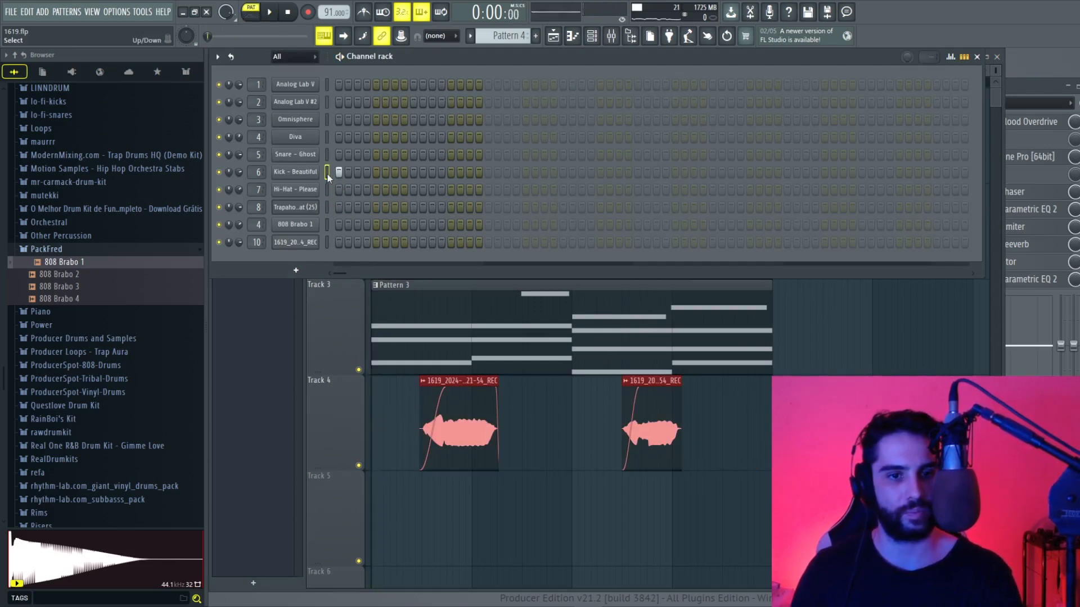
click(414, 158)
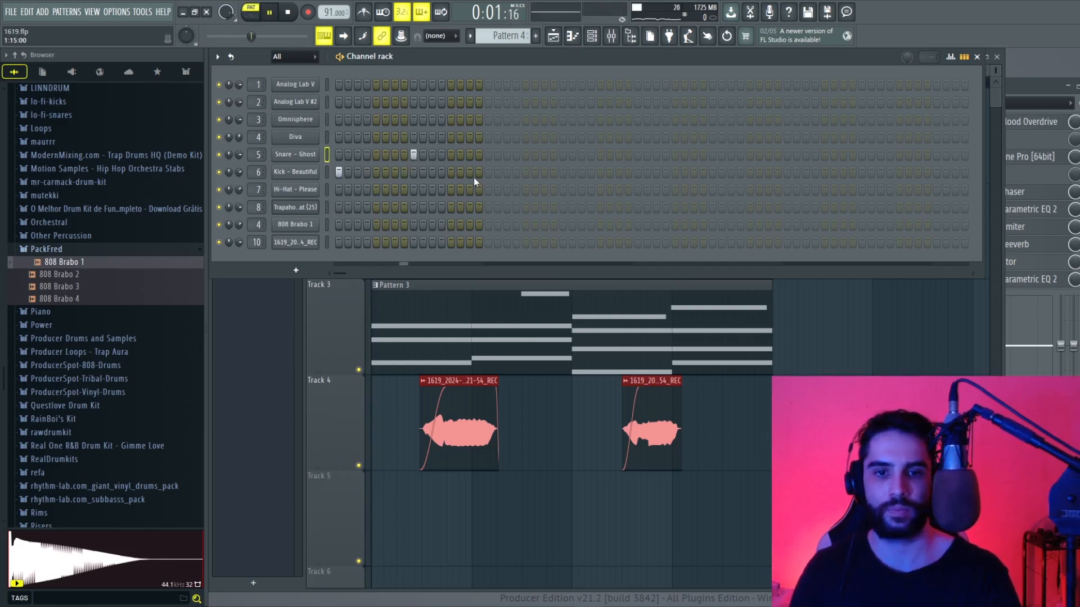
click(526, 172)
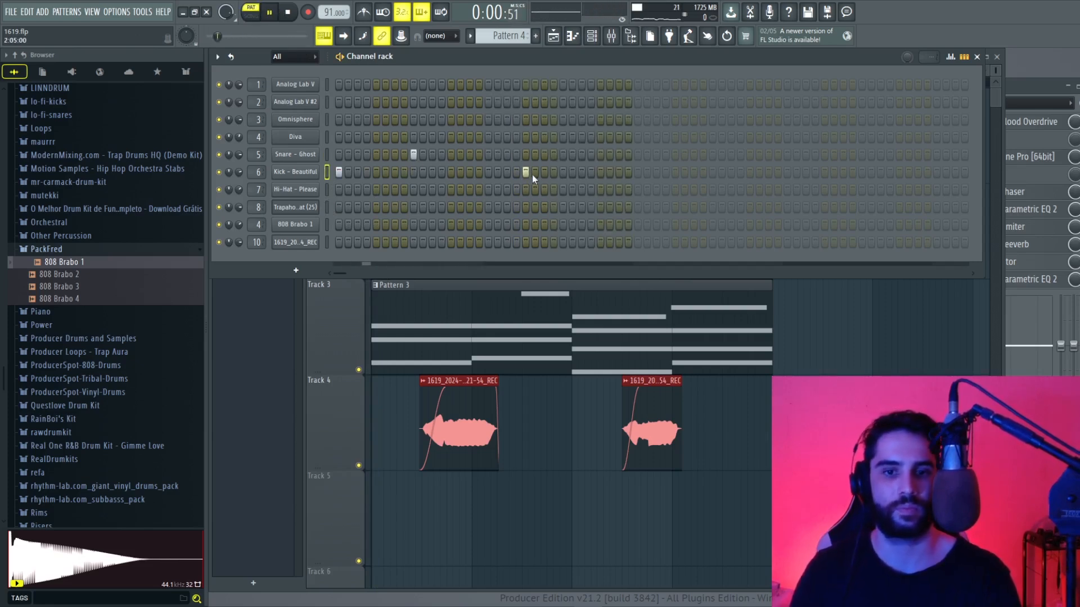
click(564, 155)
click(506, 173)
key(space)
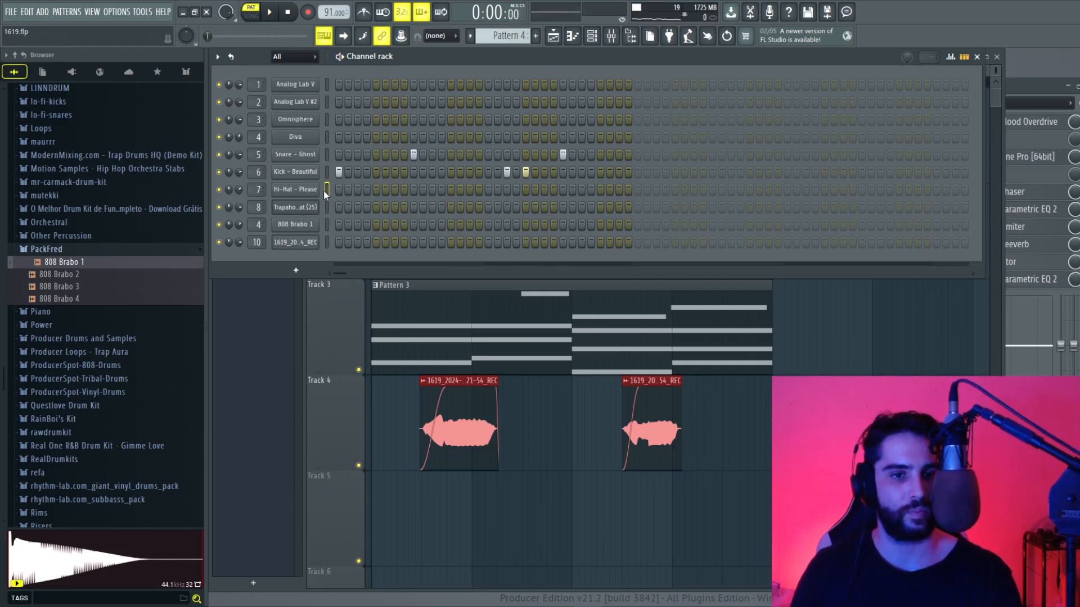
Fill the Hi-Hat channel every 4 steps and remove hits so only steps 5, 13, 21 and 29 remain
right_click(319, 189)
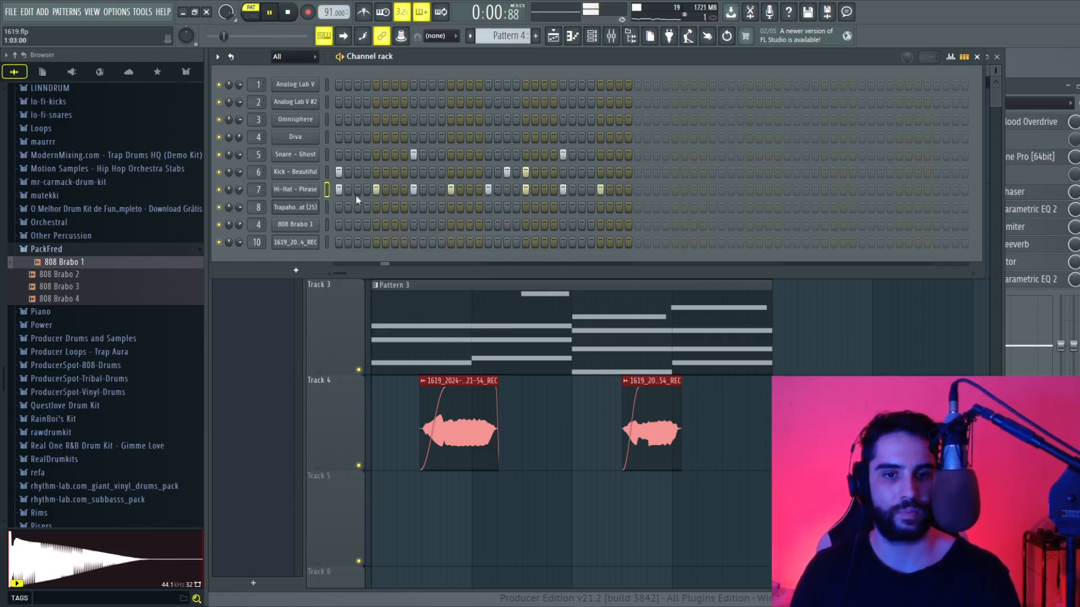
key(space)
right_click(341, 190)
right_click(414, 190)
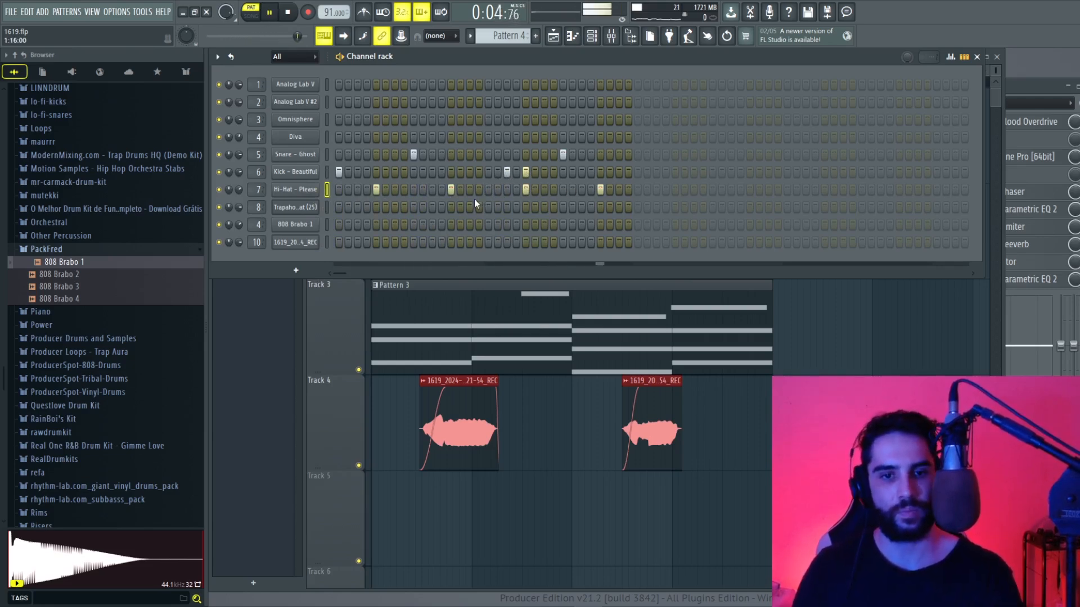
key(space)
Place Pattern 4 twice on Track 5 of the playlist, at bars 1 and 3
click(553, 36)
click(233, 56)
click(245, 233)
scroll(589, 352, down, 1)
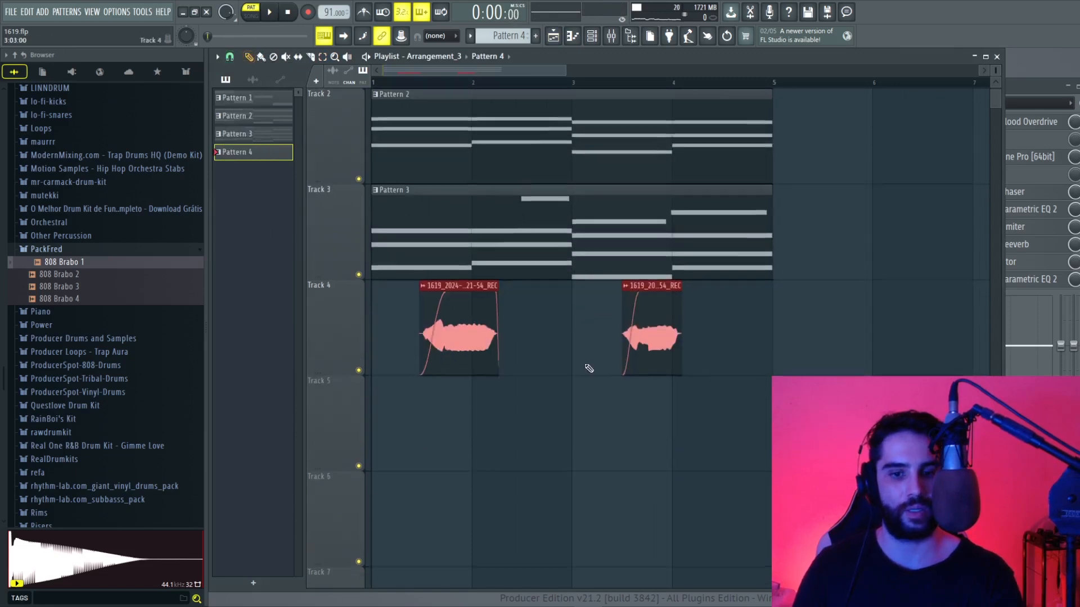
drag(419, 403, 286, 402)
click(612, 406)
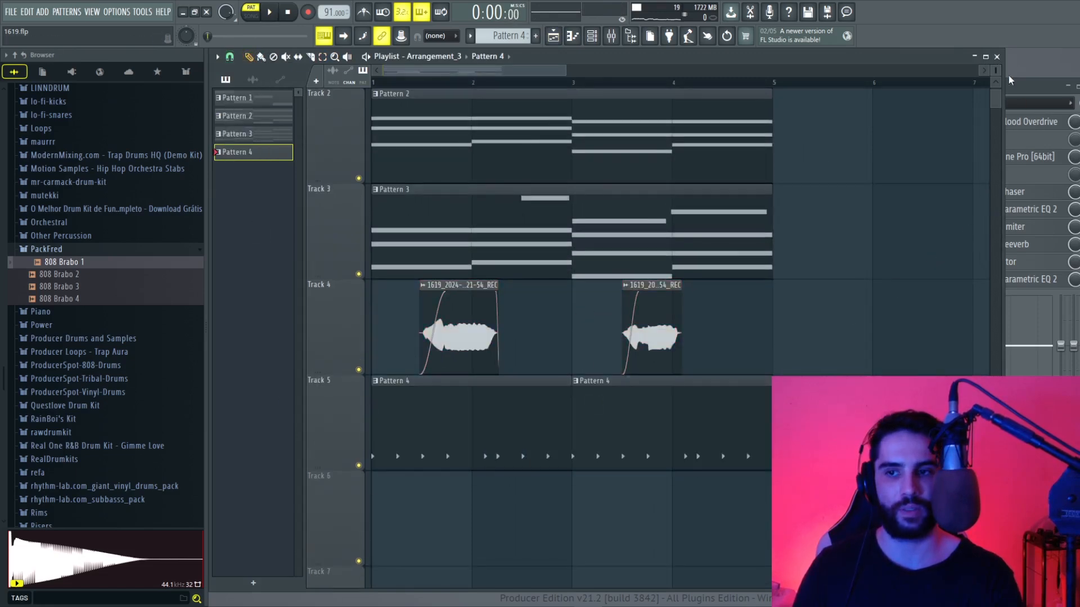
Try painting a rapid hi-hat roll on F#4 in the Hi-Hat piano roll with a finer snap setting
click(997, 57)
right_click(313, 196)
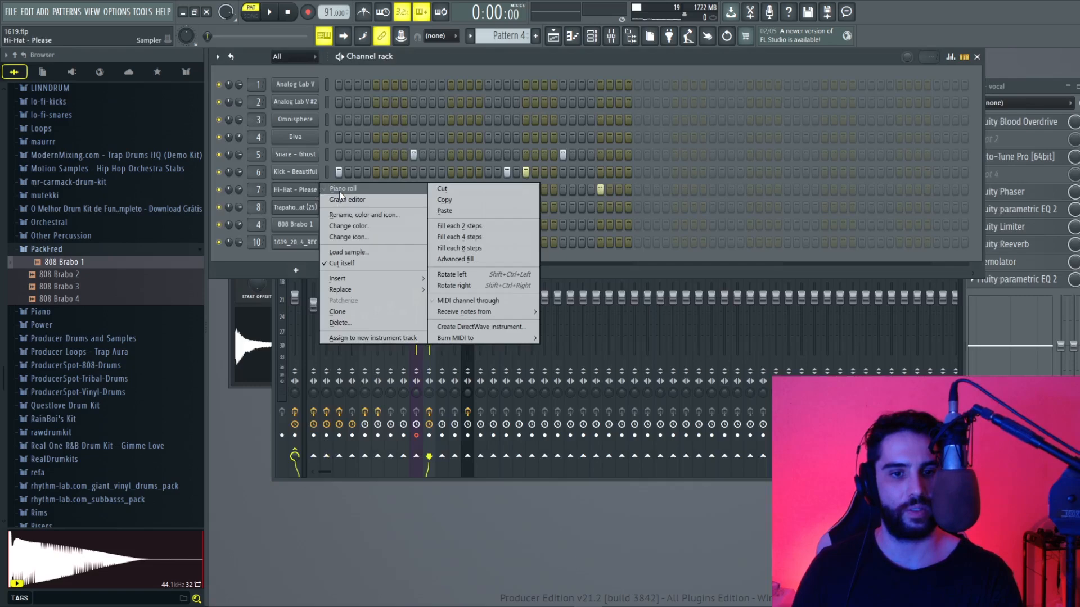
click(337, 191)
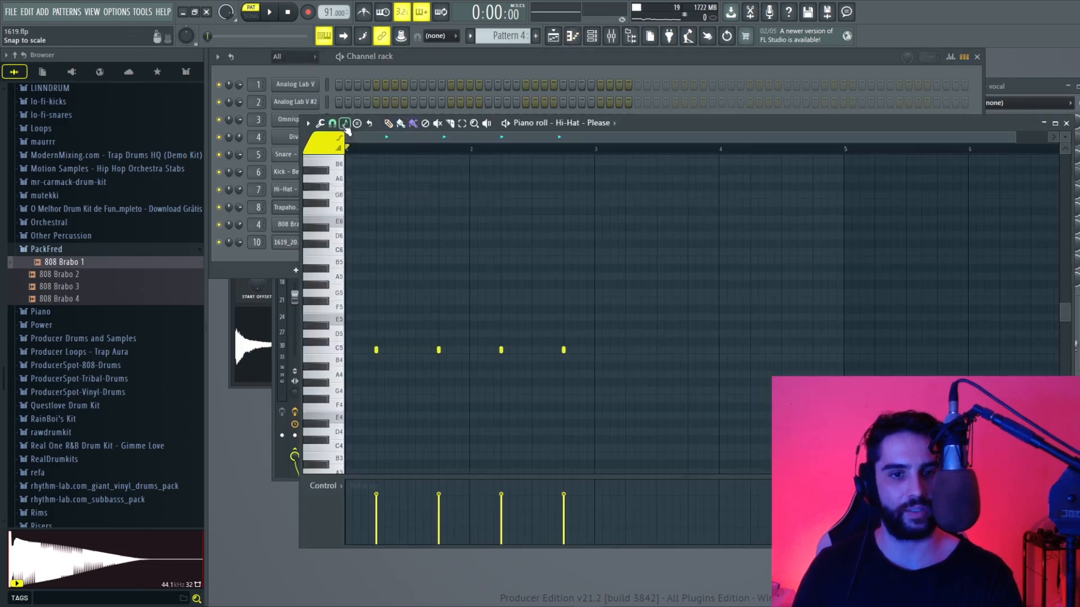
click(335, 123)
click(349, 210)
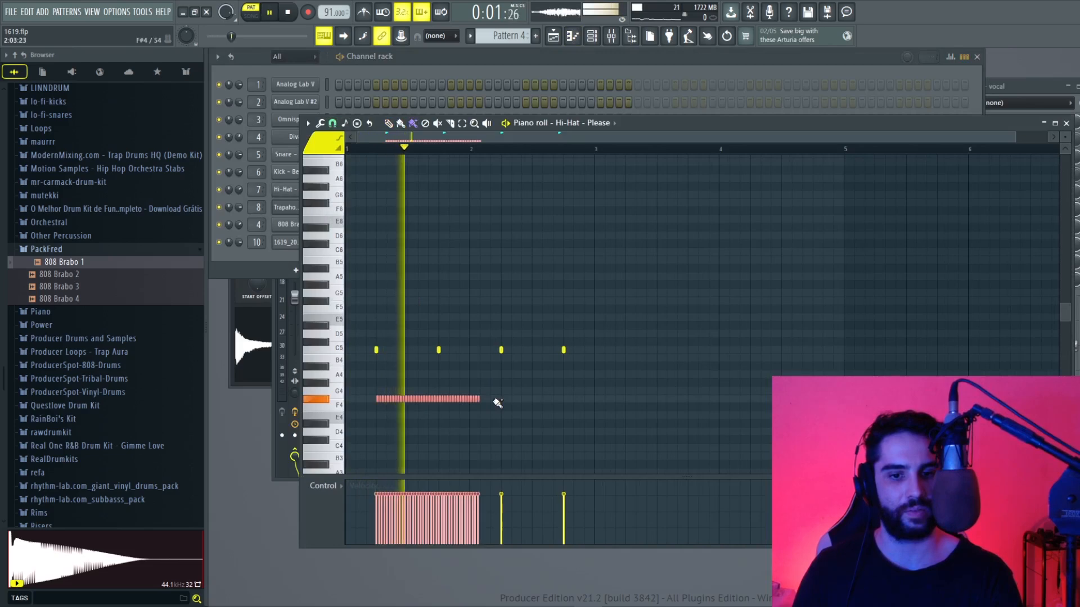
key(space)
drag(488, 401, 434, 401)
Create Pattern 5 with a Trapaholic hi-hat hit on step 1 and place it on Track 6 at bar 1
click(552, 36)
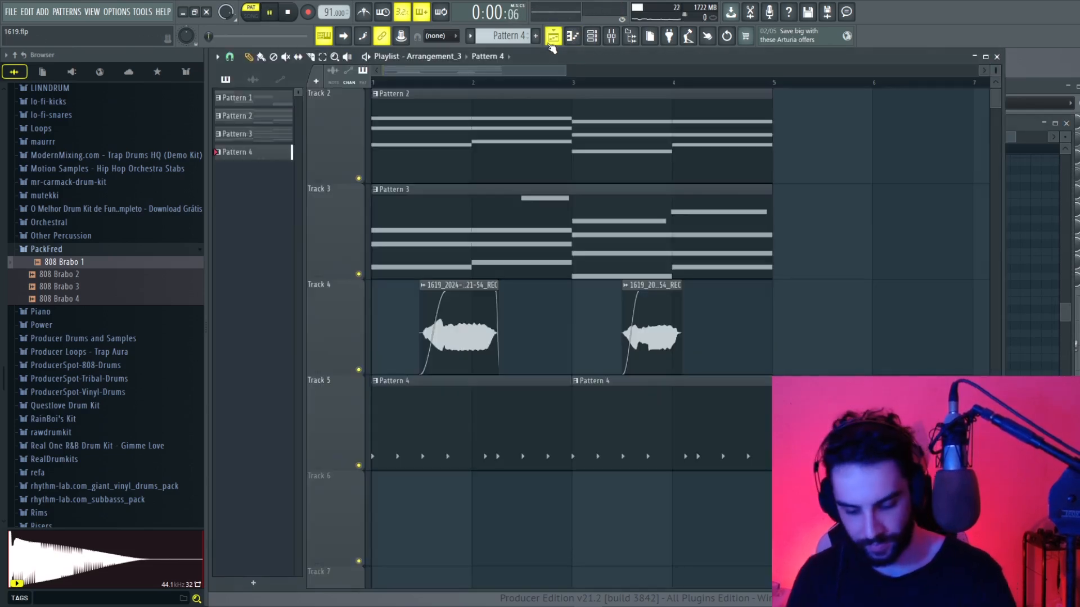
key(space)
key(F6)
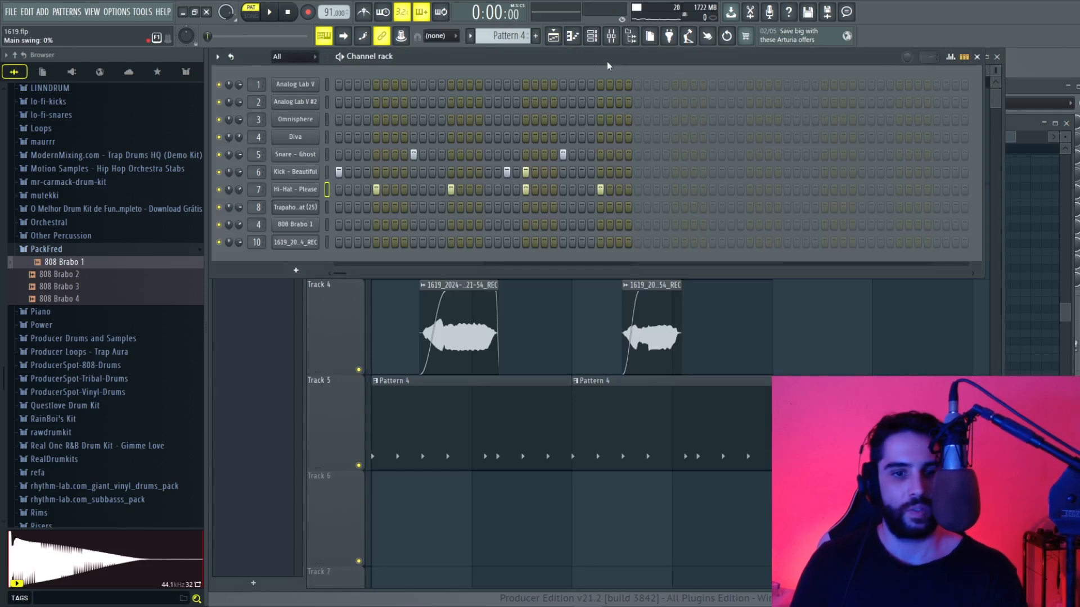
click(537, 36)
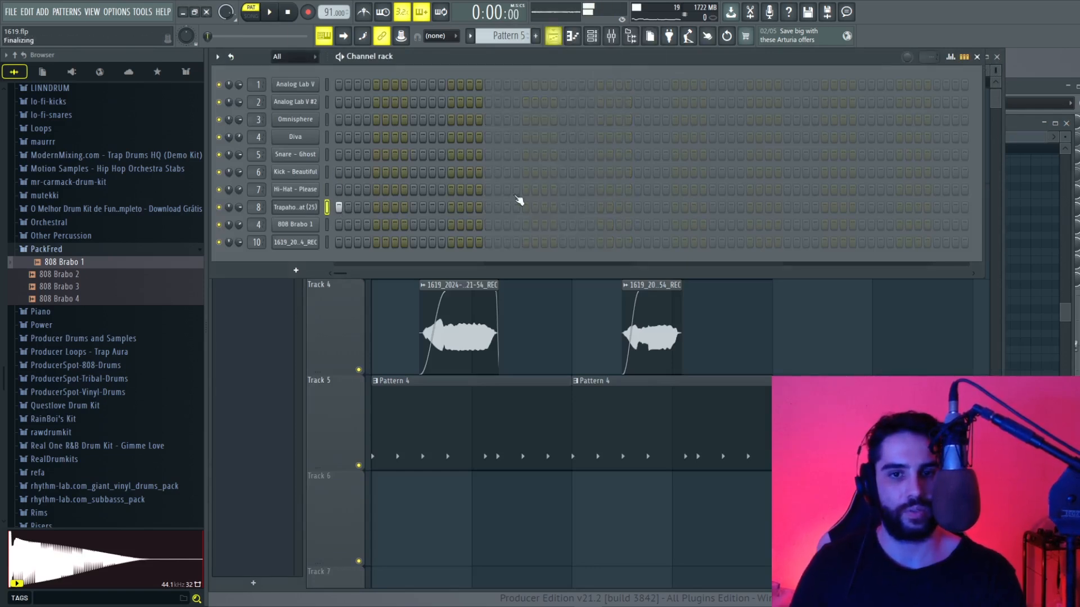
key(F6)
scroll(450, 463, up, 1)
click(377, 430)
Play the full arrangement in song mode and lower the Trapaholic hi-hat channel's volume
key(F6)
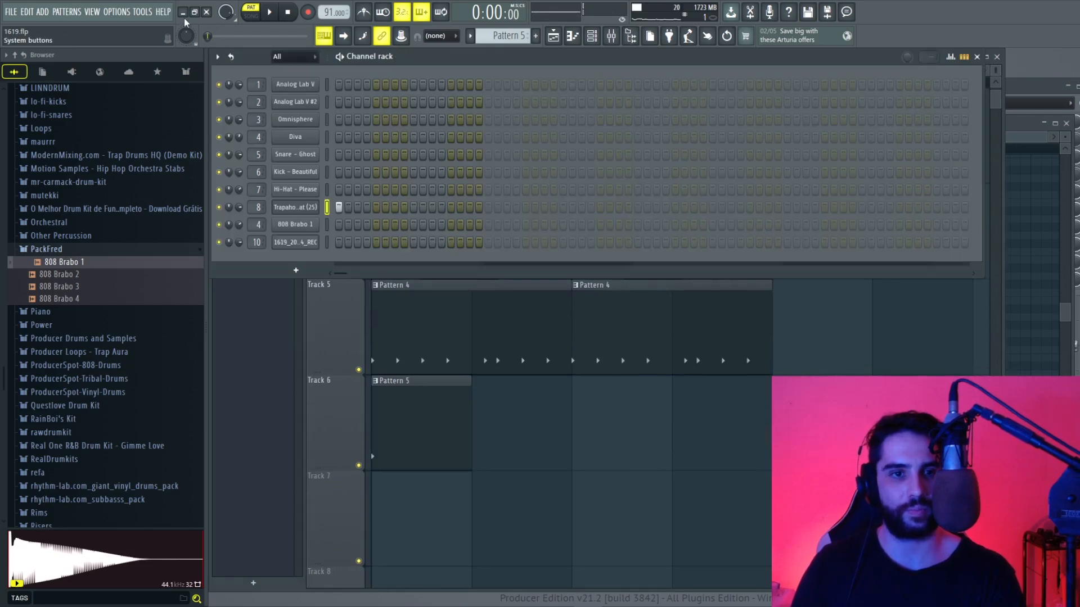
click(253, 18)
key(space)
key(F6)
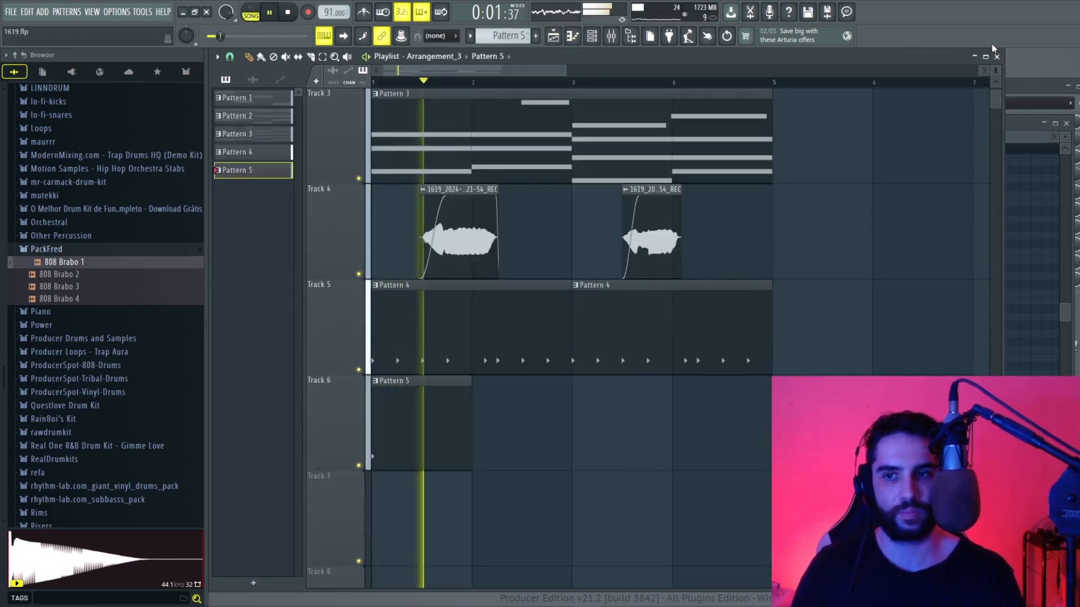
drag(996, 70, 995, 104)
scroll(825, 171, up, 2)
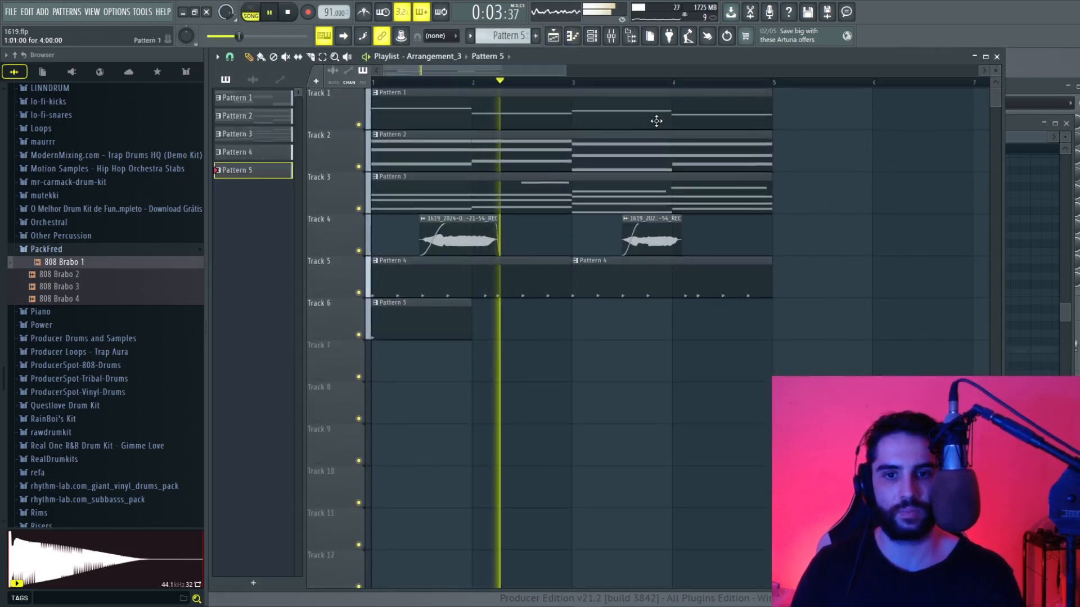
key(F6)
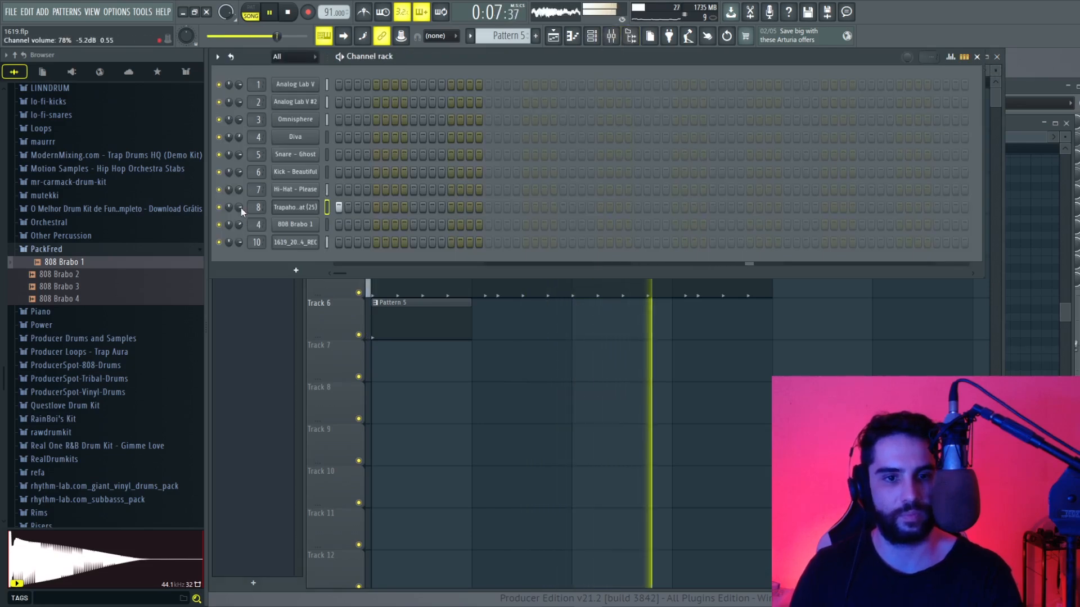
drag(240, 207, 240, 213)
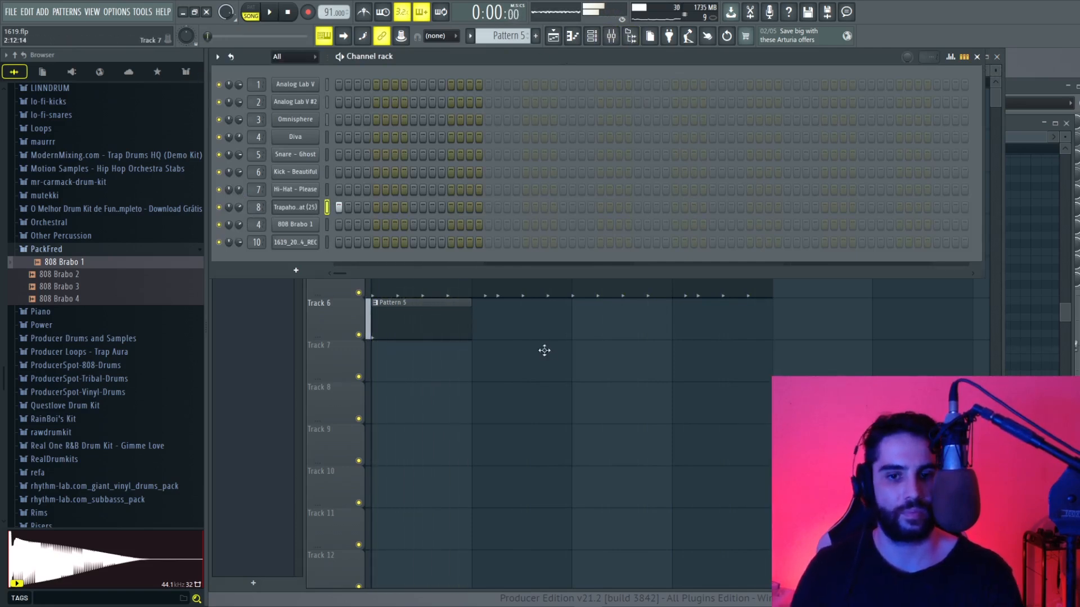
Duplicate the four-bar block of clips on Tracks 1 to 5 of the playlist so it repeats from bar 5
key(F6)
drag(839, 299, 371, 89)
drag(479, 135, 880, 135)
Create Pattern 6 and paste the Analog Lab V notes of Pattern 1 into the Diva channel's piano roll
click(554, 121)
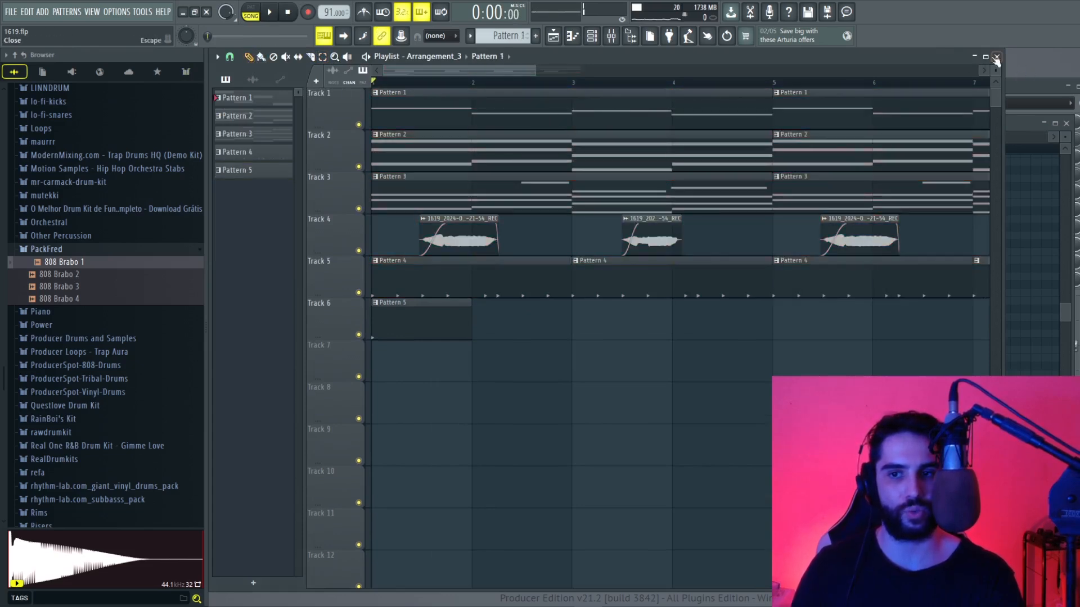
key(F6)
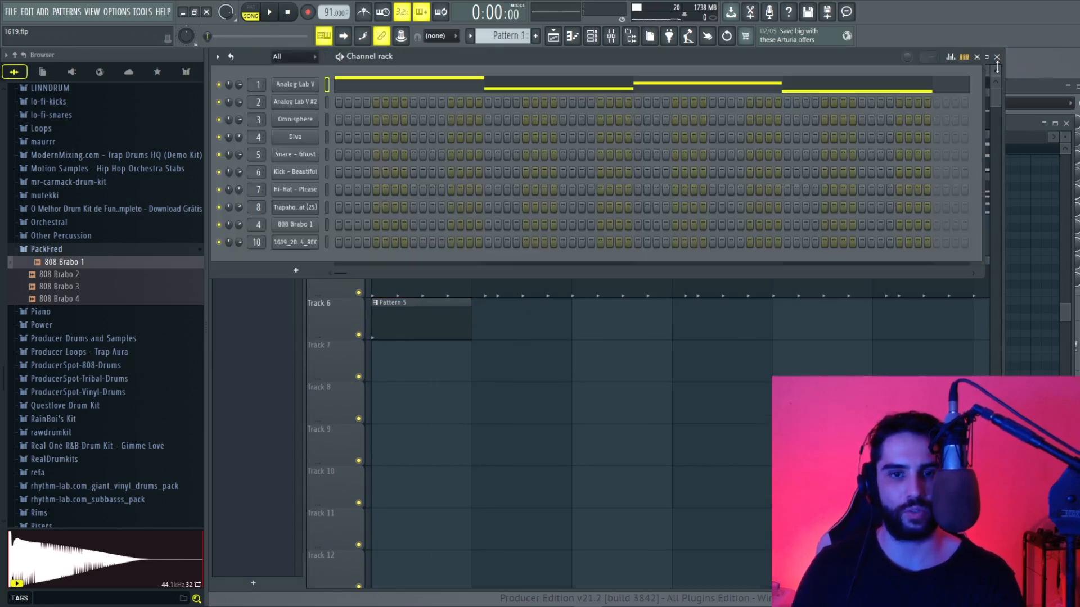
click(535, 36)
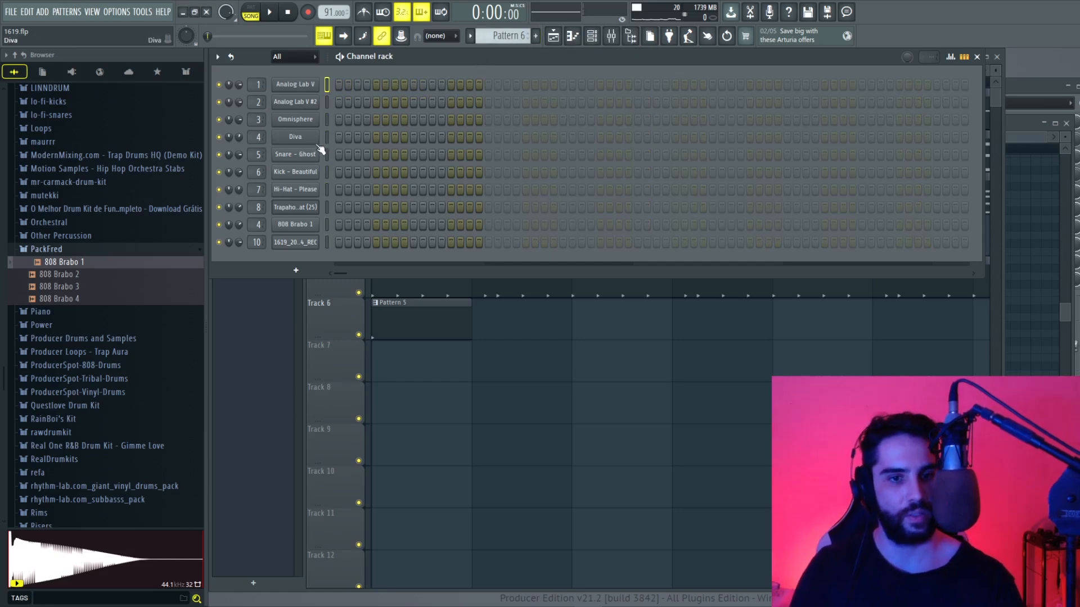
key(ctrl+v)
click(382, 135)
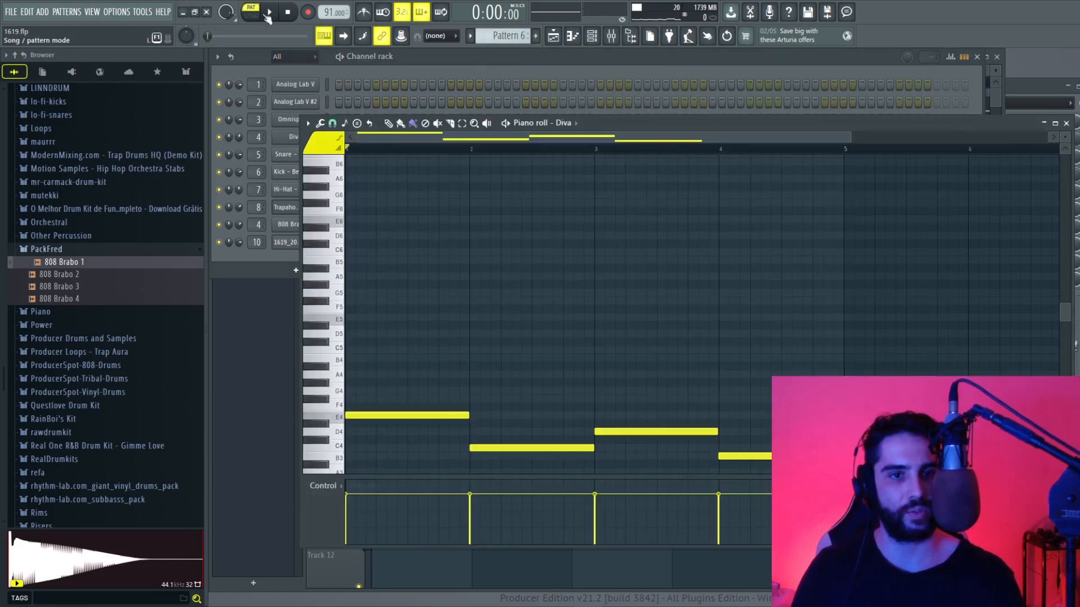
Audition Pattern 6 on Diva and transpose all its notes down one octave
click(268, 12)
scroll(430, 183, down, 4)
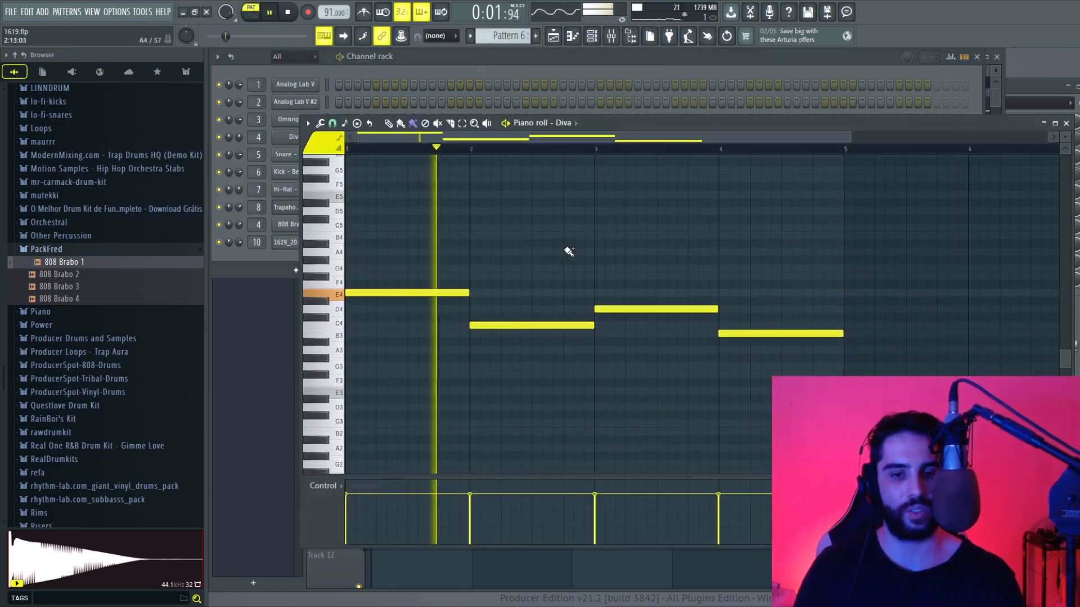
key(space)
key(ctrl+Down)
key(space)
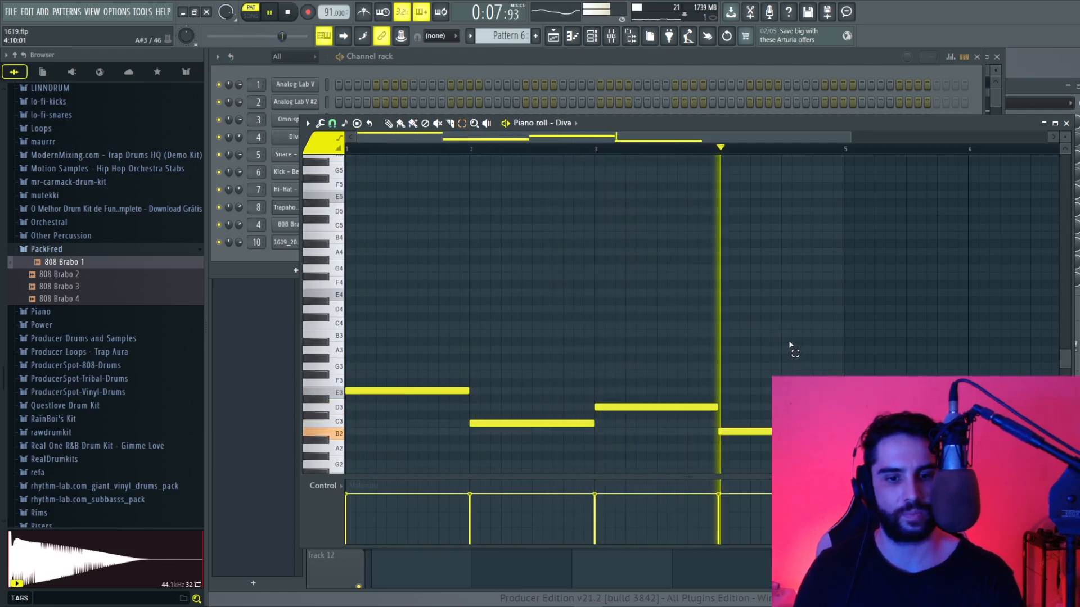
Raise the last three Diva notes one octave to C4, D4 and B3 and listen to the pattern
key(space)
drag(776, 338, 540, 475)
click(607, 461)
key(ctrl+Up)
key(space)
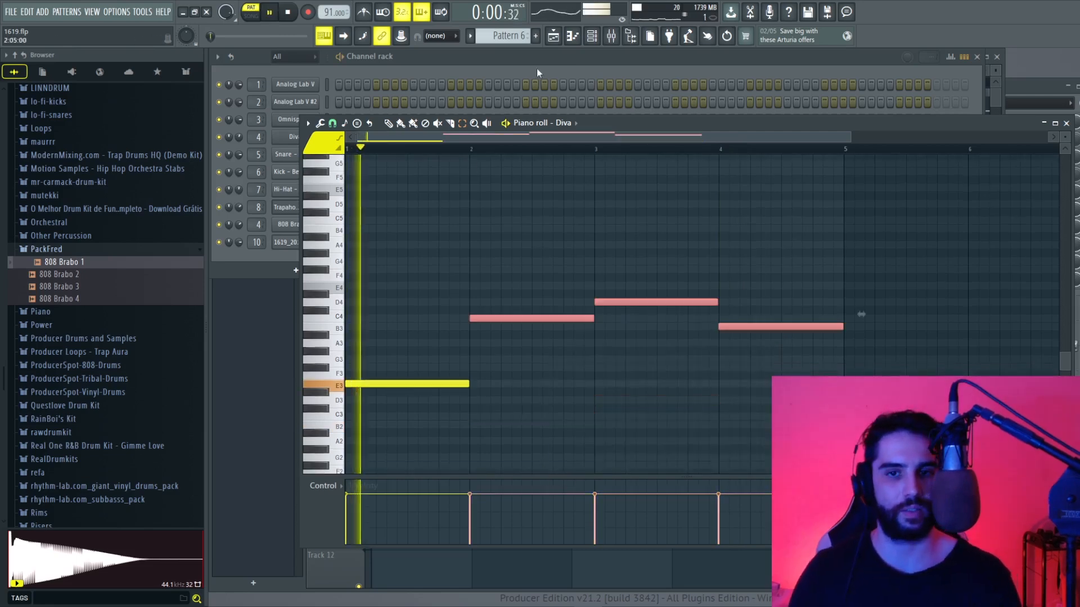
key(space)
Place Pattern 6 on Track 7 of the playlist at bars 1 and 5
click(553, 36)
click(486, 378)
click(784, 372)
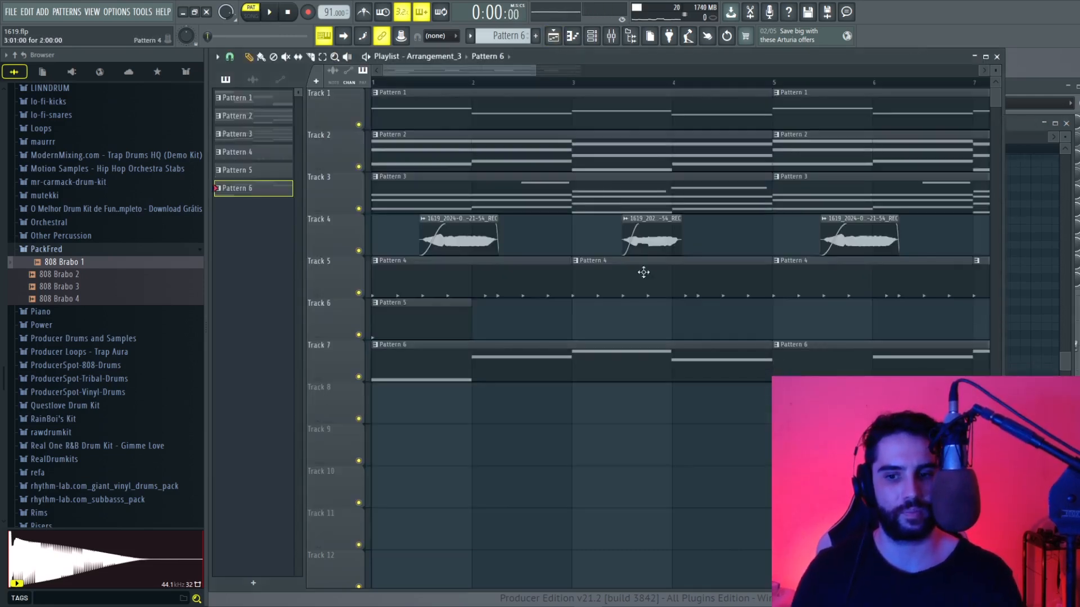
Play the arrangement in song mode and examine the Diva notes of Pattern 6 in the piano roll
click(251, 15)
key(space)
drag(535, 71, 990, 75)
scroll(647, 193, down, 3)
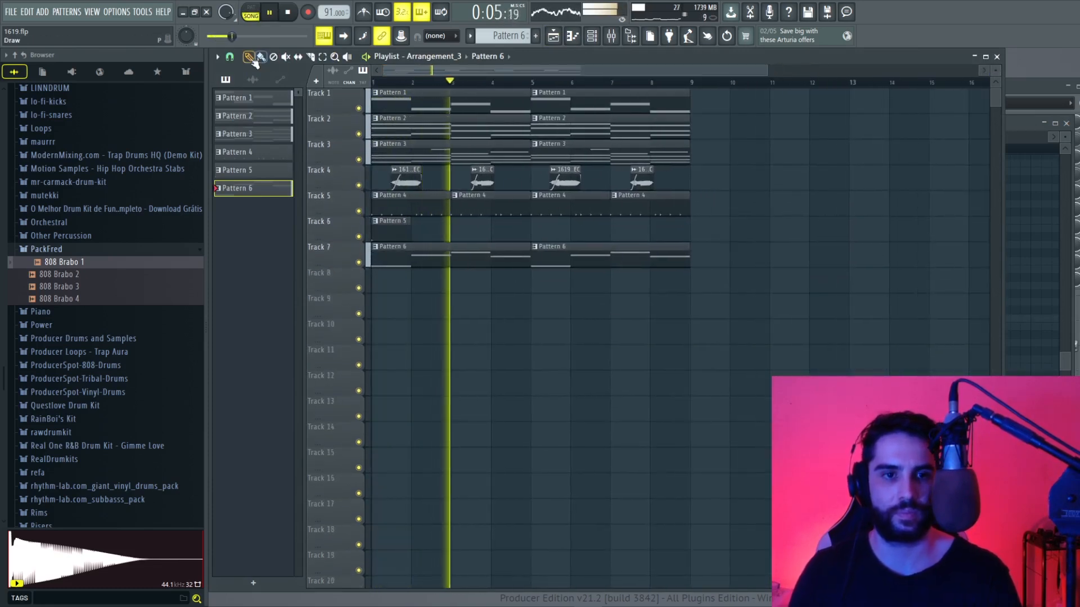
double_click(480, 256)
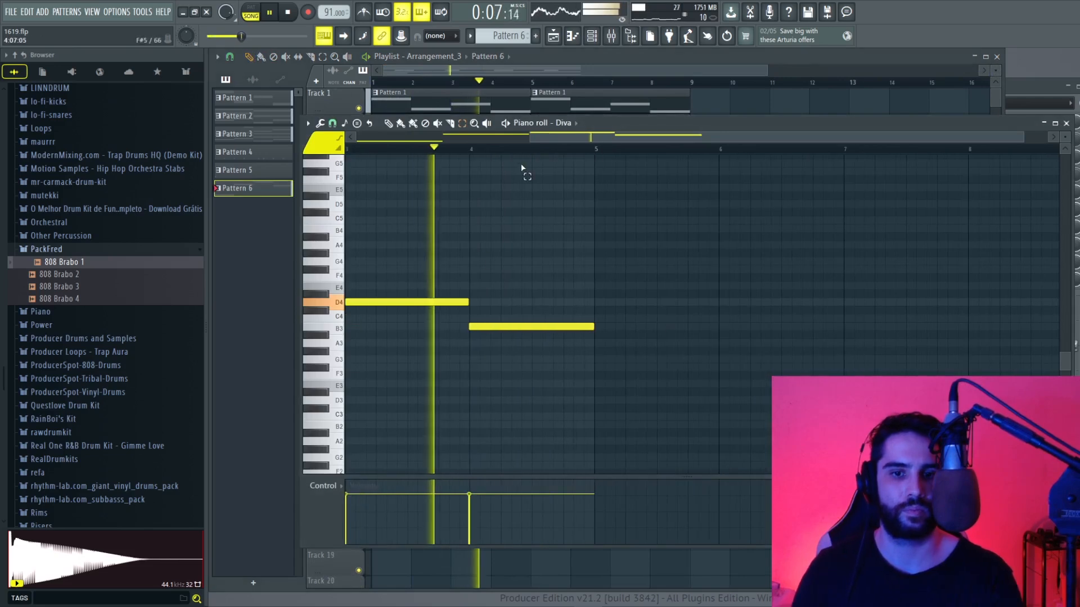
drag(547, 137, 292, 161)
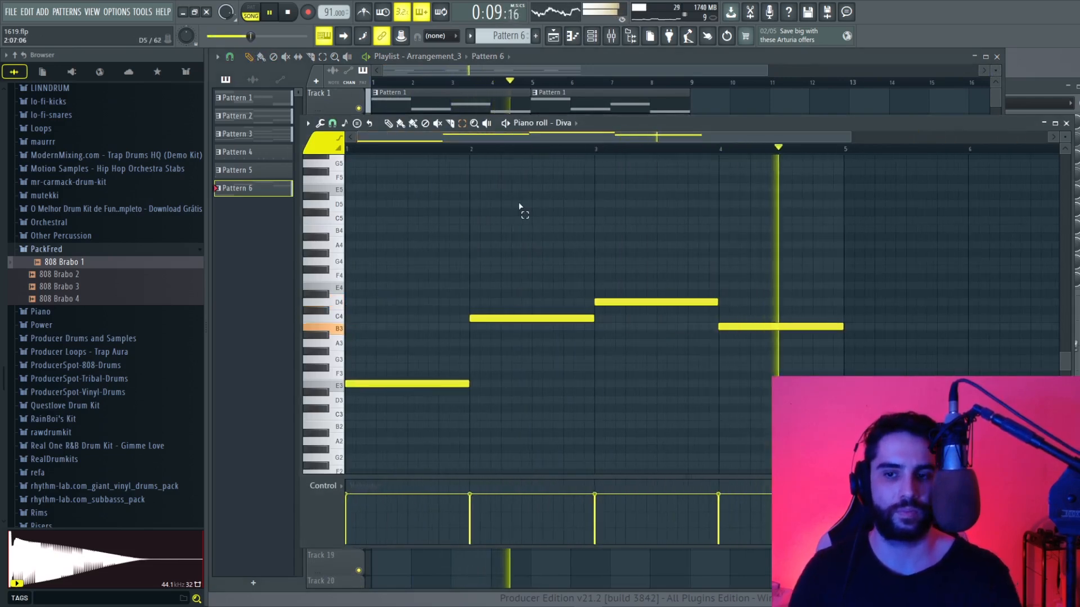
key(space)
click(1066, 123)
Select all clips of the eight-bar arrangement on Tracks 1 to 7 and duplicate them from bar 9
click(11, 11)
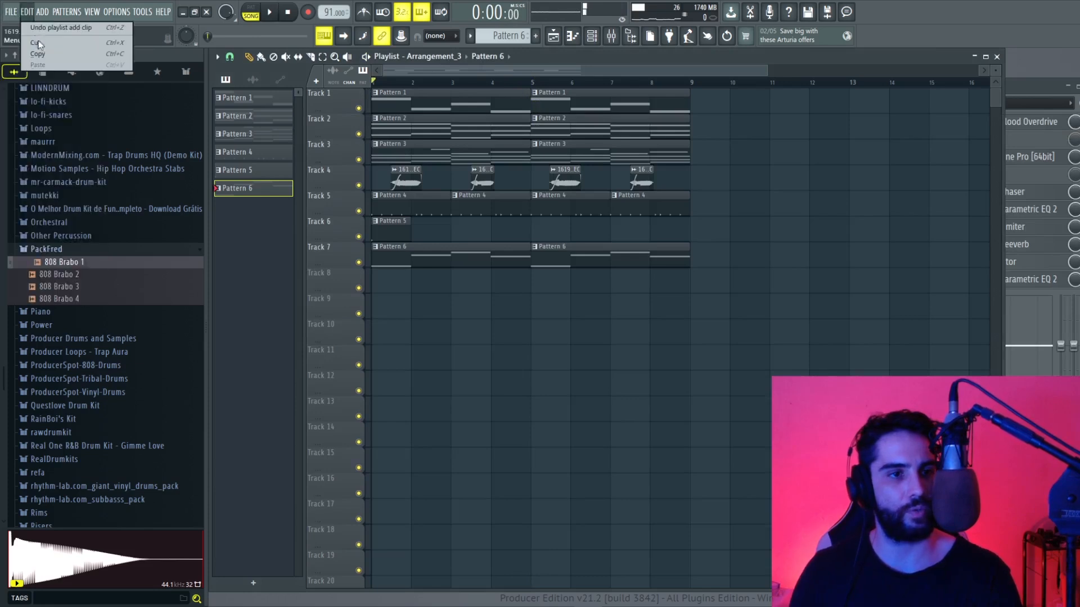
click(26, 63)
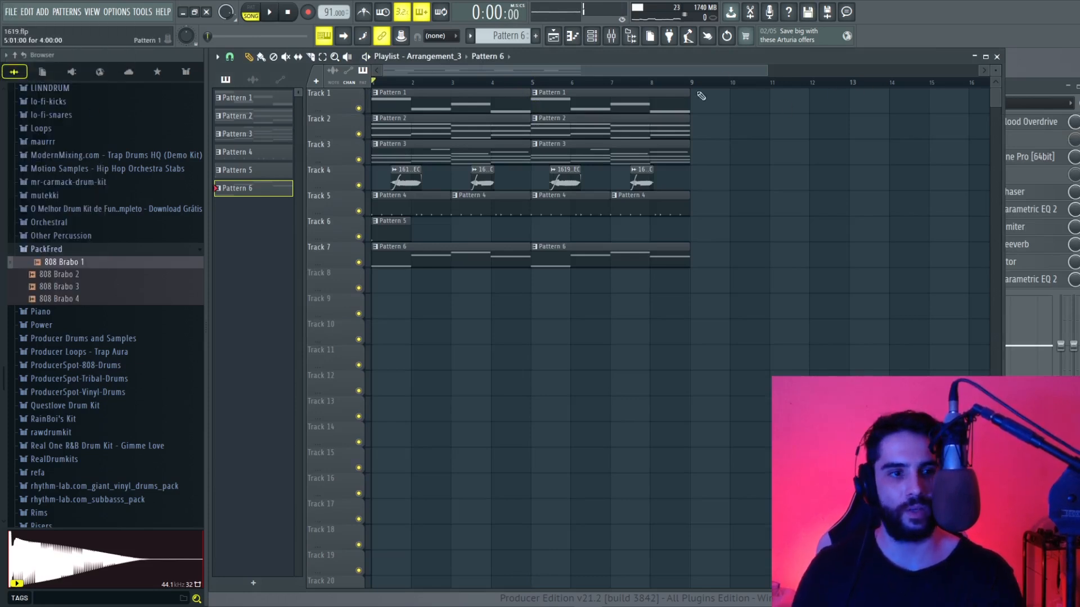
drag(995, 71, 996, 92)
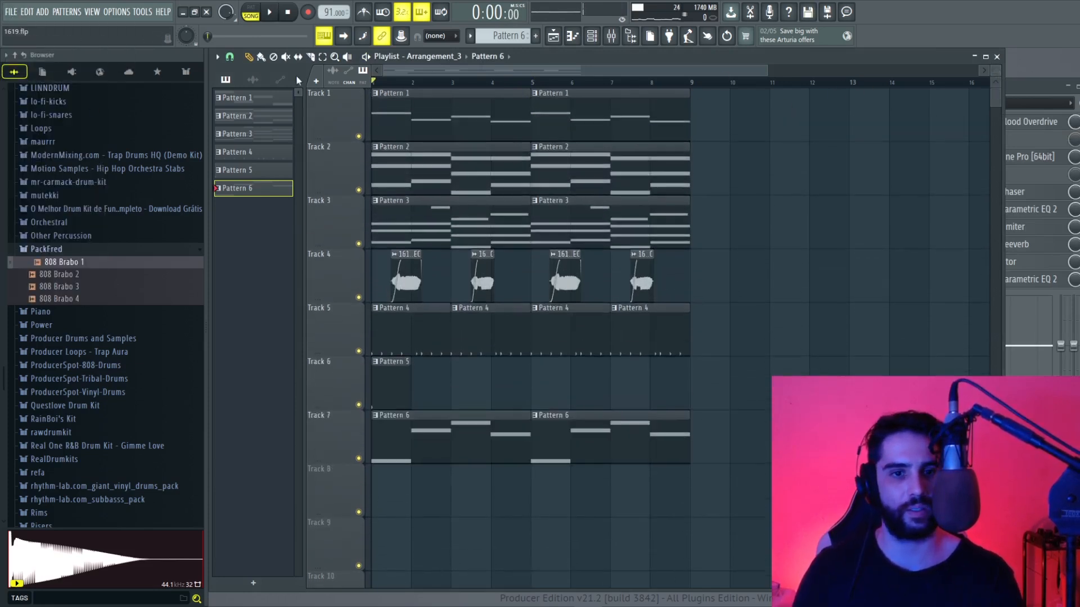
drag(729, 442, 225, 44)
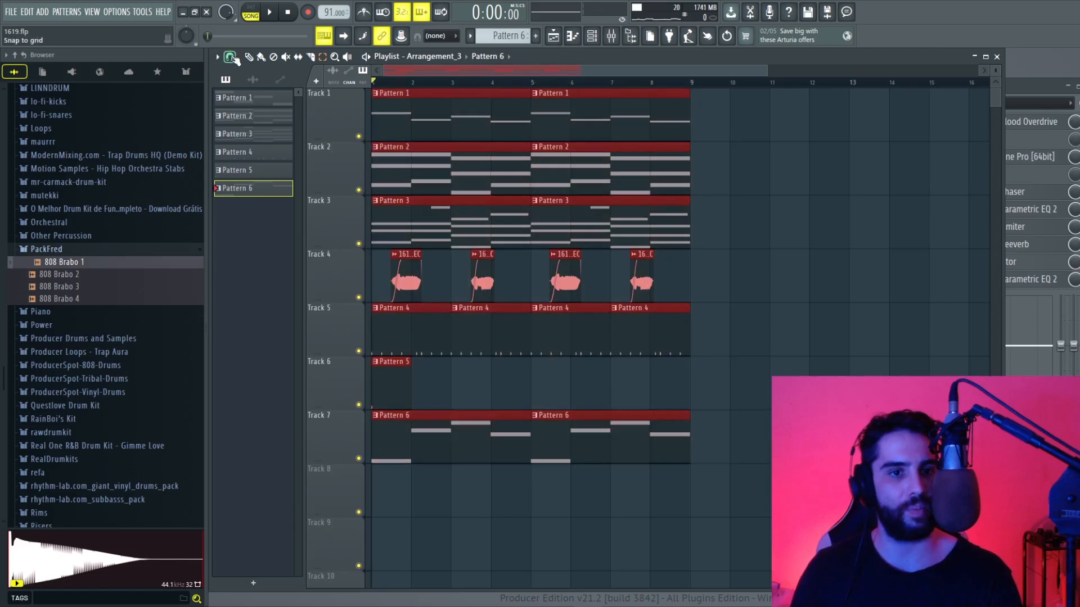
click(231, 57)
click(248, 231)
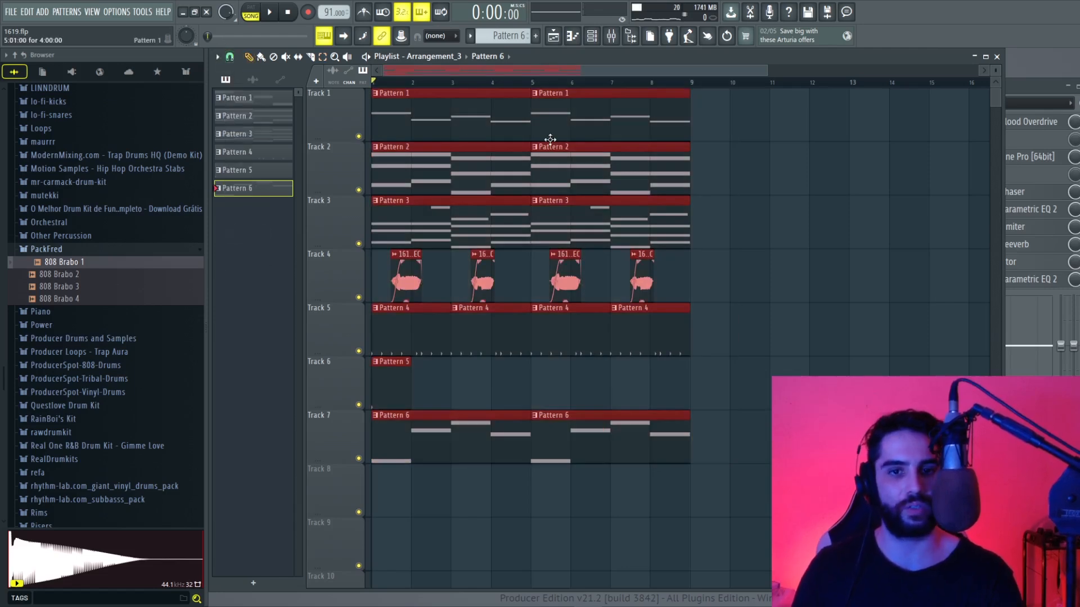
key(ctrl+b)
Mute the Pattern 4, 5 and 6 clips in the first eight bars and the first Pattern 1 clip on Track 1
drag(680, 72, 893, 73)
click(832, 185)
right_click(853, 150)
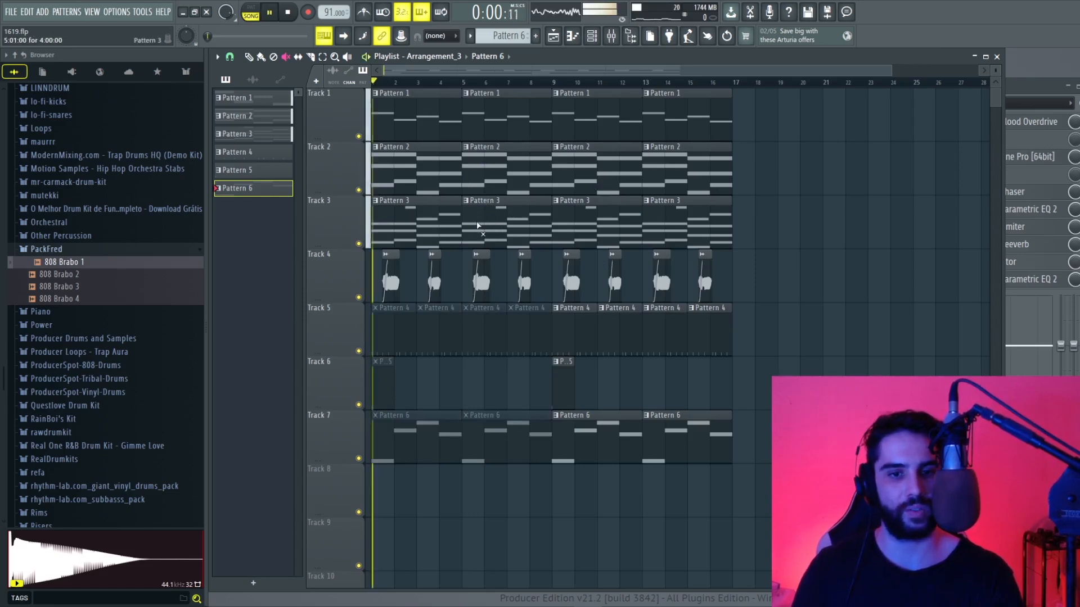
key(space)
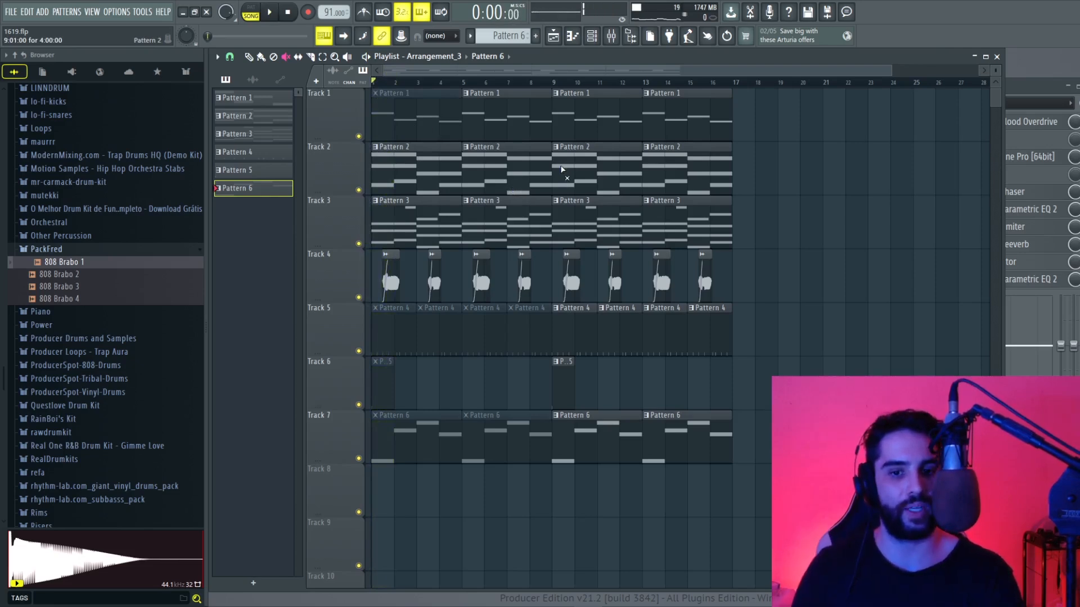
Play the full 16-bar arrangement through from bar 1 and switch to OBS
key(space)
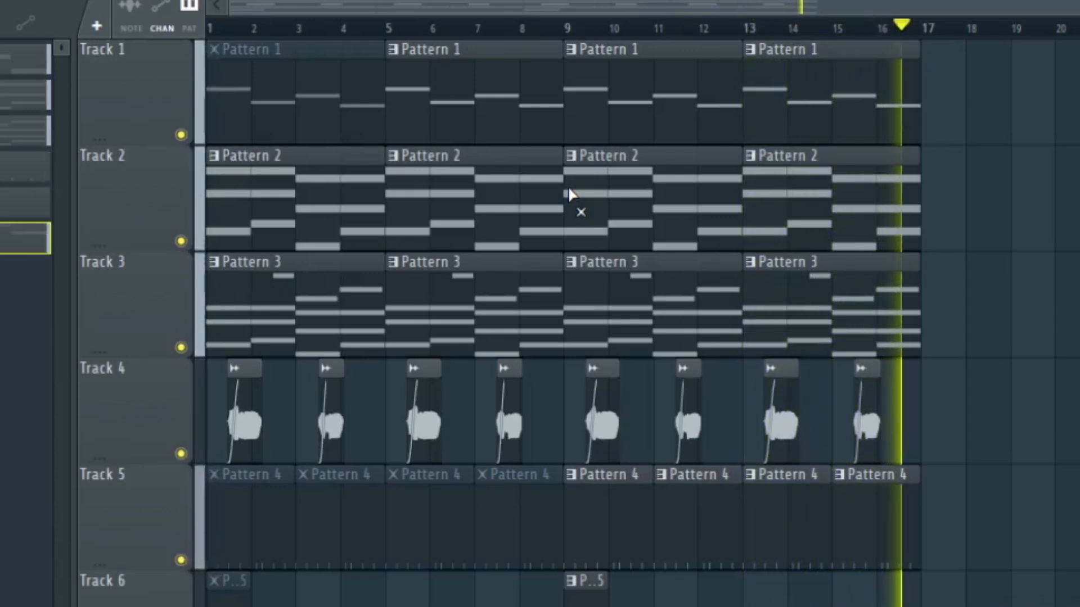
key(alt+Tab)
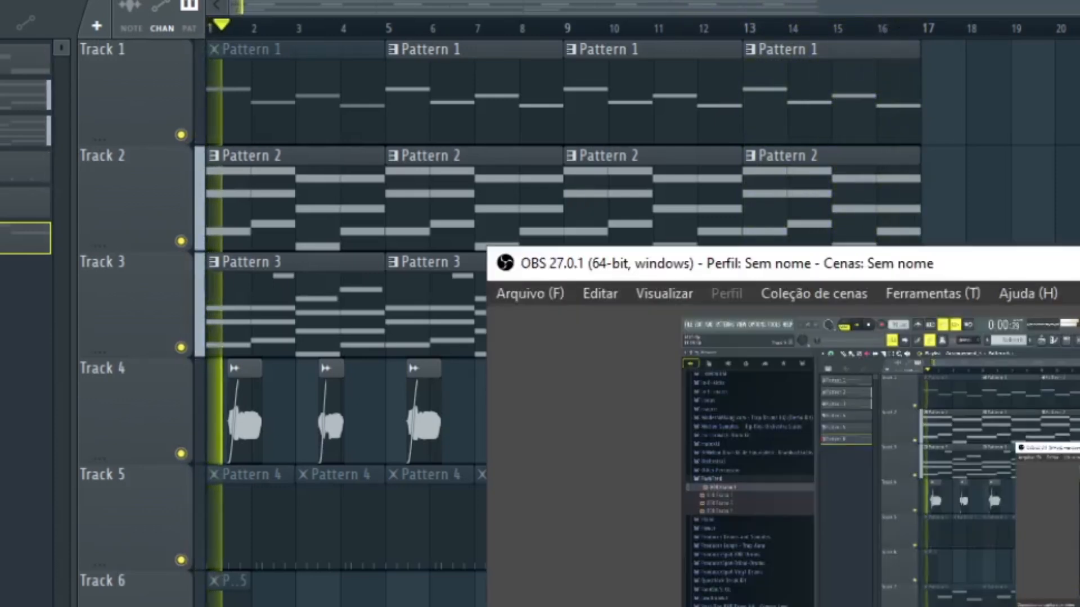